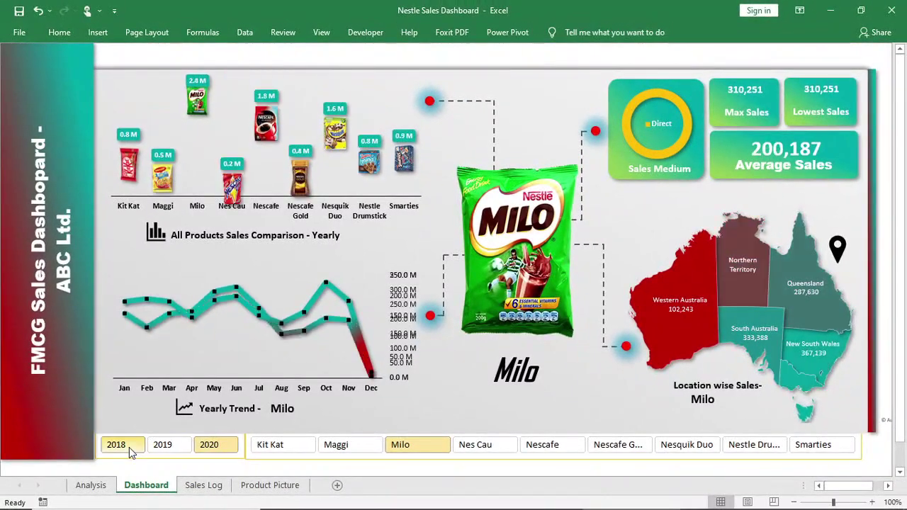
# Filter the dashboard to 2018 and view Nes Cau, Nescafe, Nescafe Gold, Nestle Drumstick and Smarties in turn.
pyautogui.click(129, 447)
pyautogui.click(467, 445)
pyautogui.click(536, 446)
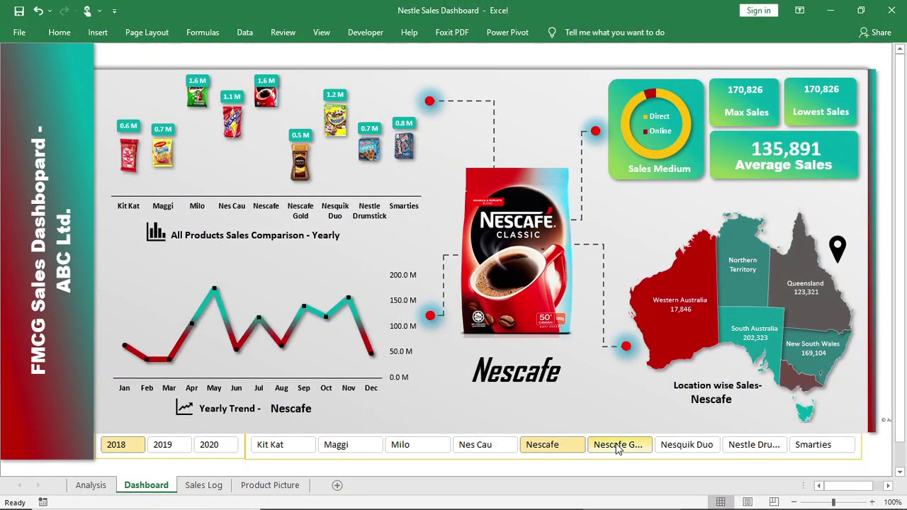
pyautogui.click(643, 447)
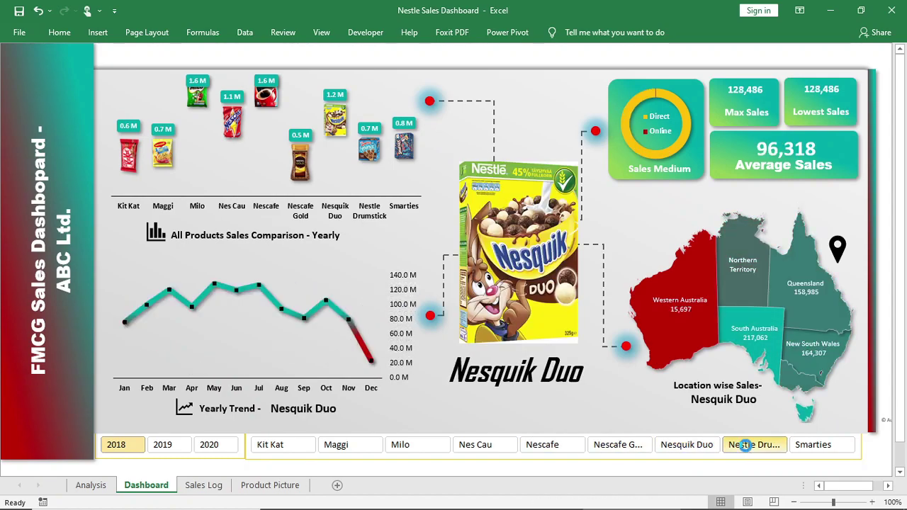
pyautogui.click(745, 445)
pyautogui.click(813, 445)
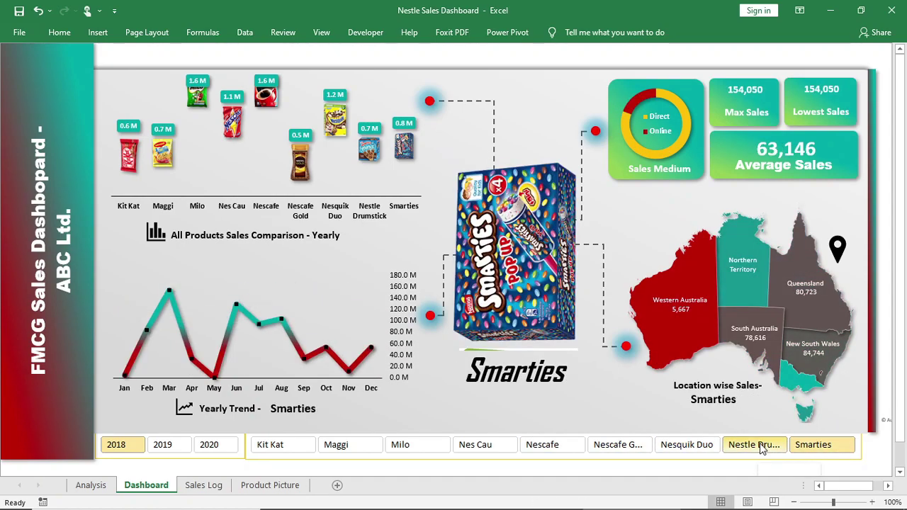
# View the 2018 figures product by product, from Nestle Drumstick back through Nesquik Duo, Nescafe Gold, Nescafe, Nes Cau and Milo to Maggi.
pyautogui.click(761, 447)
pyautogui.click(685, 445)
pyautogui.click(617, 445)
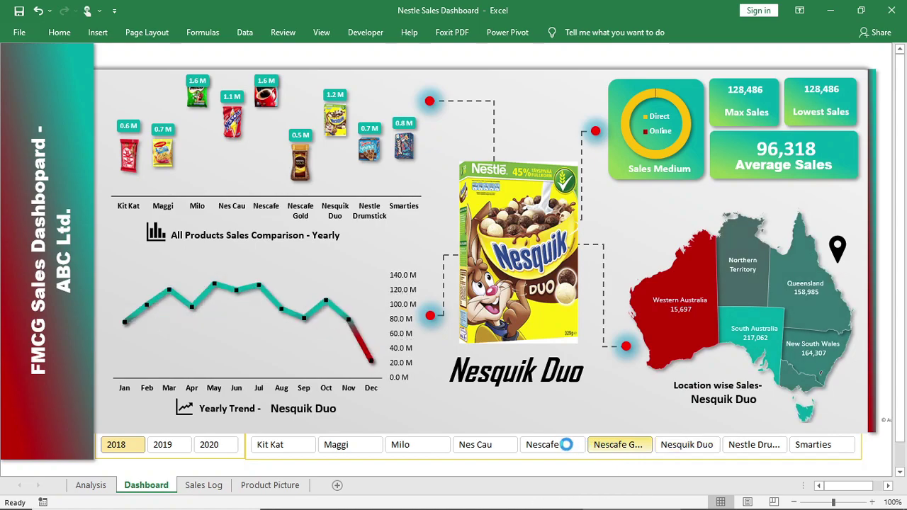
pyautogui.click(547, 445)
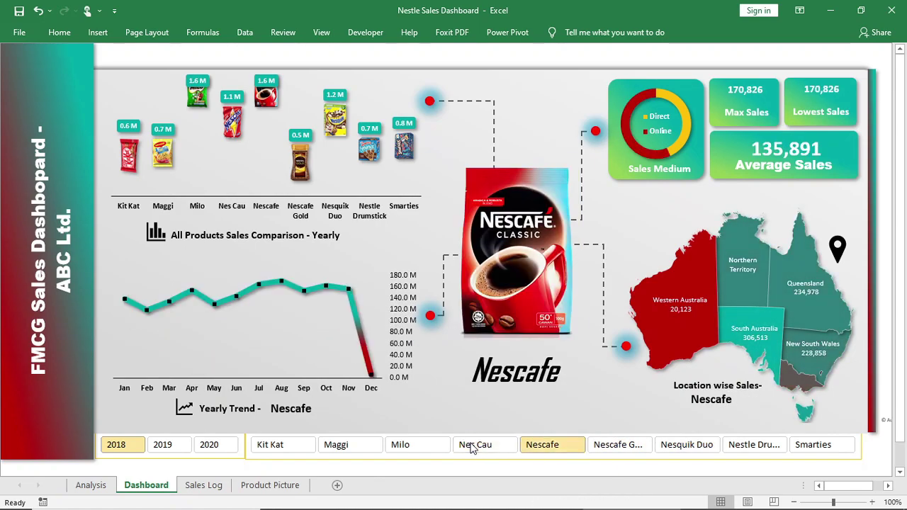
pyautogui.click(472, 446)
pyautogui.click(399, 447)
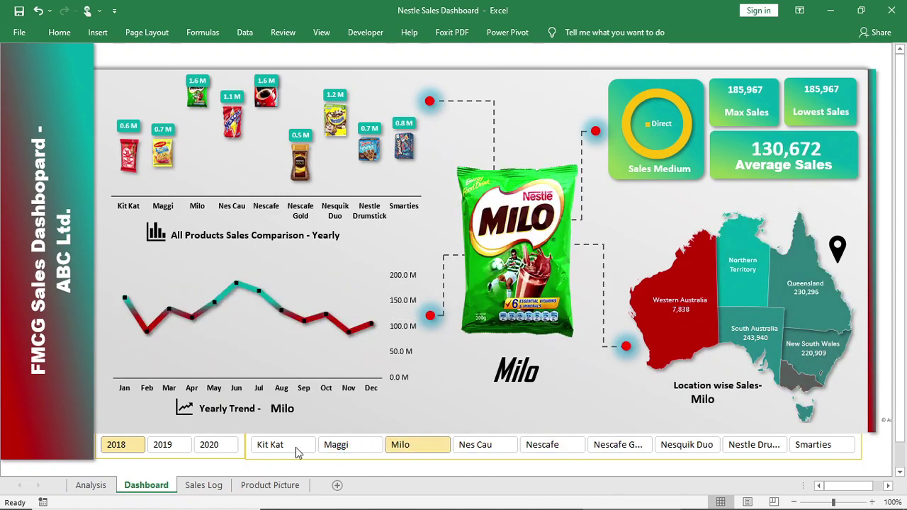
pyautogui.click(335, 444)
# Compare Maggi's dashboard across 2020, 2019 and 2018.
pyautogui.click(209, 444)
pyautogui.click(162, 444)
pyautogui.click(136, 444)
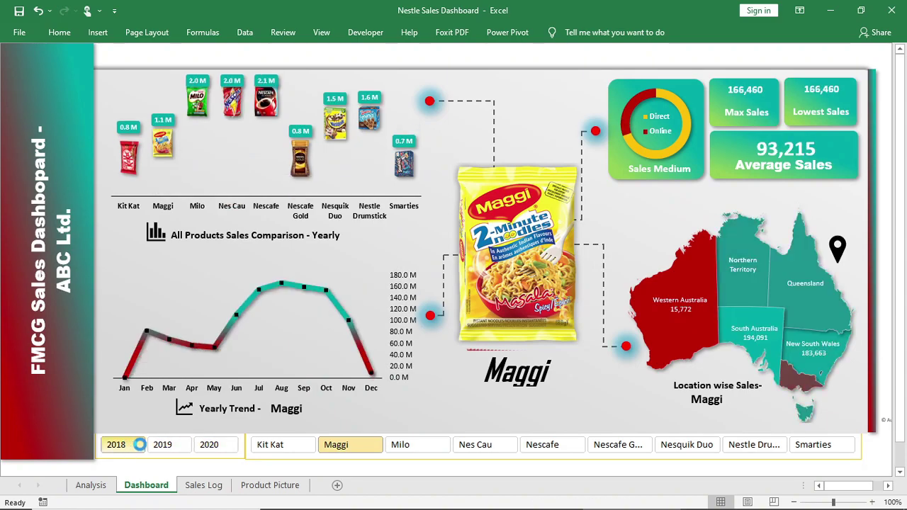
# View the 2018 dashboard for Smarties, Nestle Drumstick, Nesquik Duo and Nes Cau.
pyautogui.click(815, 445)
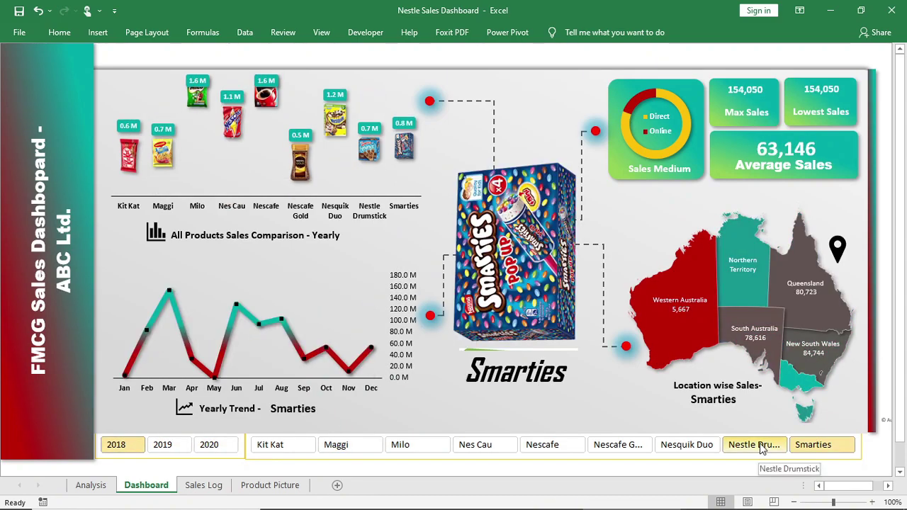
pyautogui.click(755, 445)
pyautogui.click(666, 447)
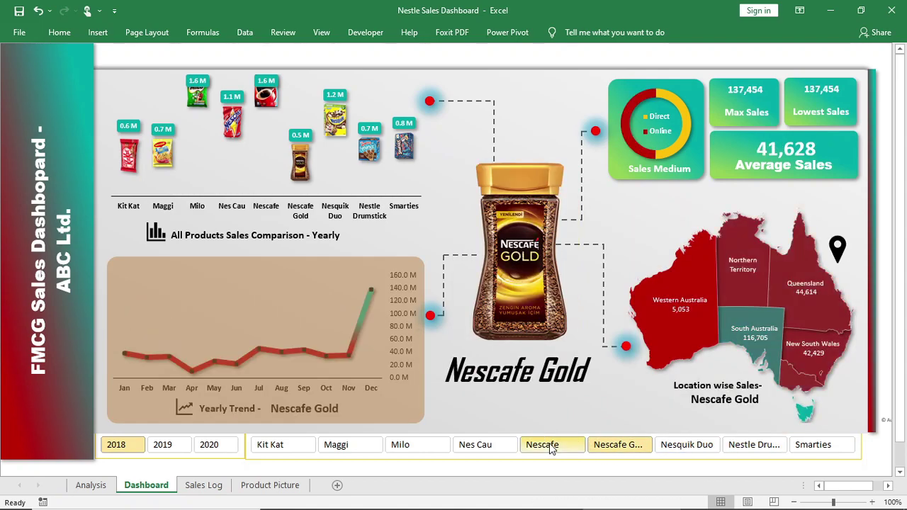
pyautogui.click(470, 445)
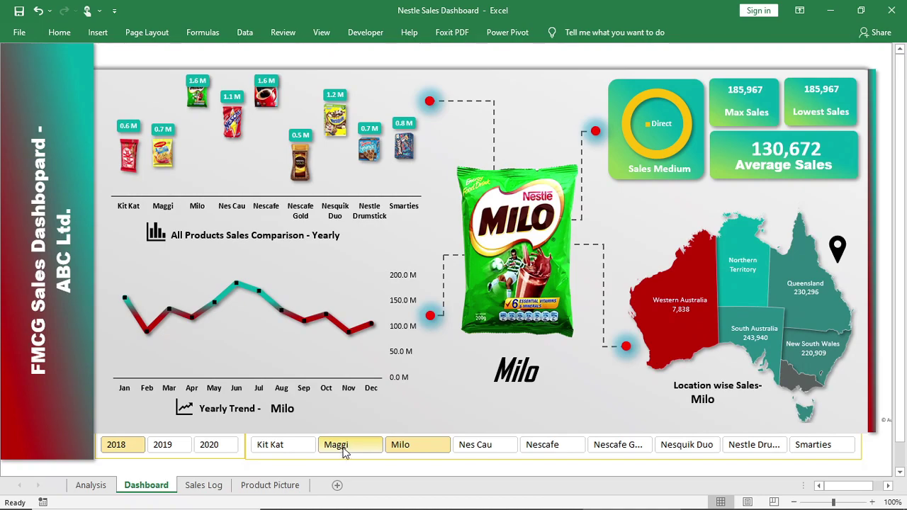
# Compare Maggi's charts for 2020, 2018 and 2019, and the Nescafe Gold charts for 2019 and 2020.
pyautogui.click(205, 447)
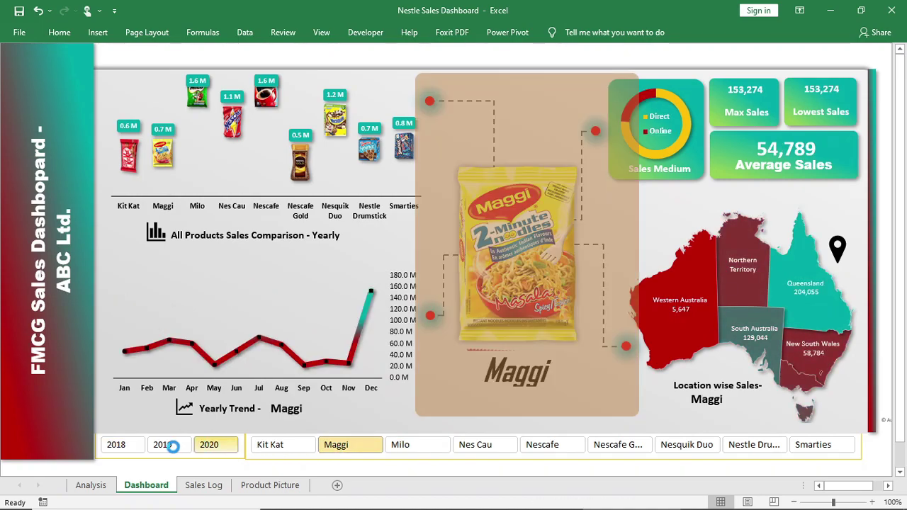
pyautogui.click(130, 445)
pyautogui.click(159, 444)
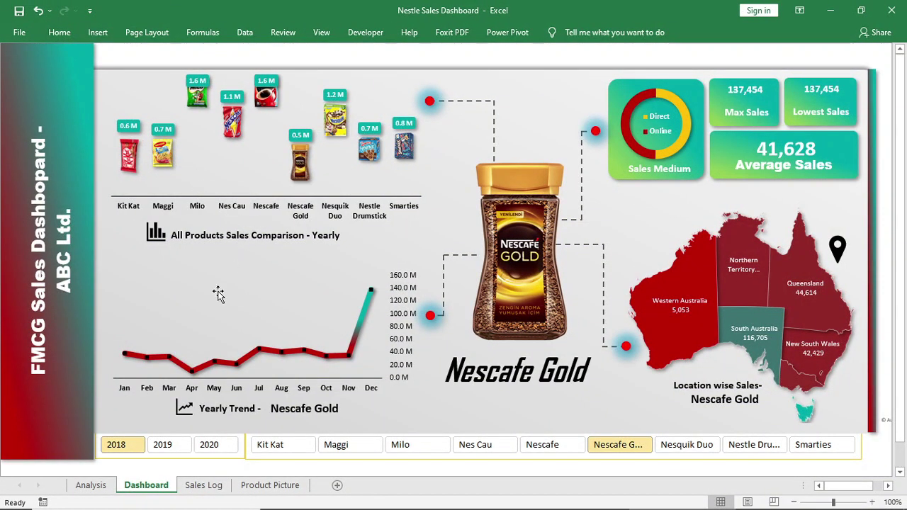
pyautogui.click(162, 444)
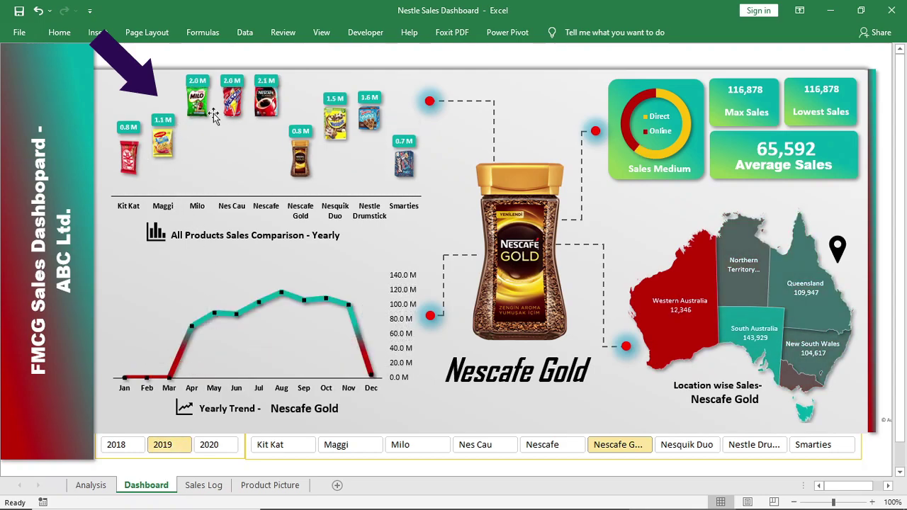
pyautogui.click(210, 446)
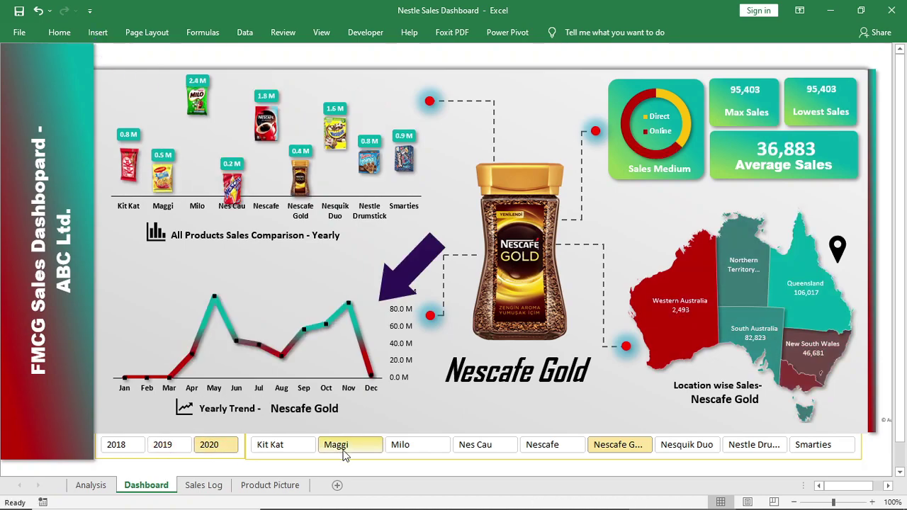
# Examine the yearly trend for Kit Kat in 2020, Maggi in 2020 and 2019, Nescafe in 2019, and Nes Cau in 2019 and 2020.
pyautogui.click(282, 448)
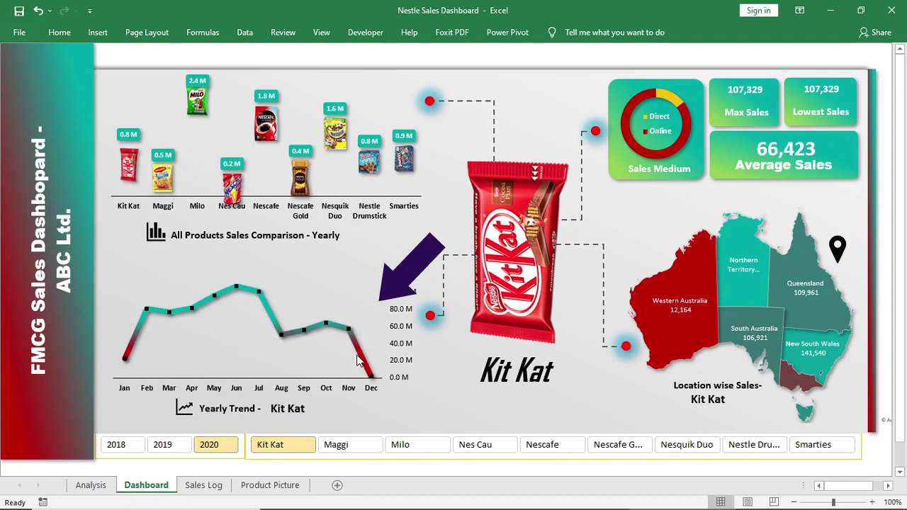
pyautogui.click(358, 444)
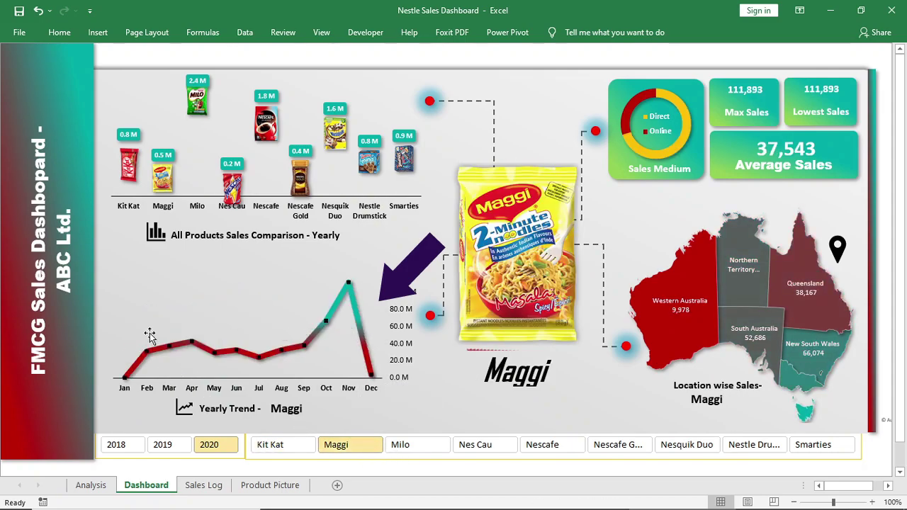
pyautogui.click(178, 441)
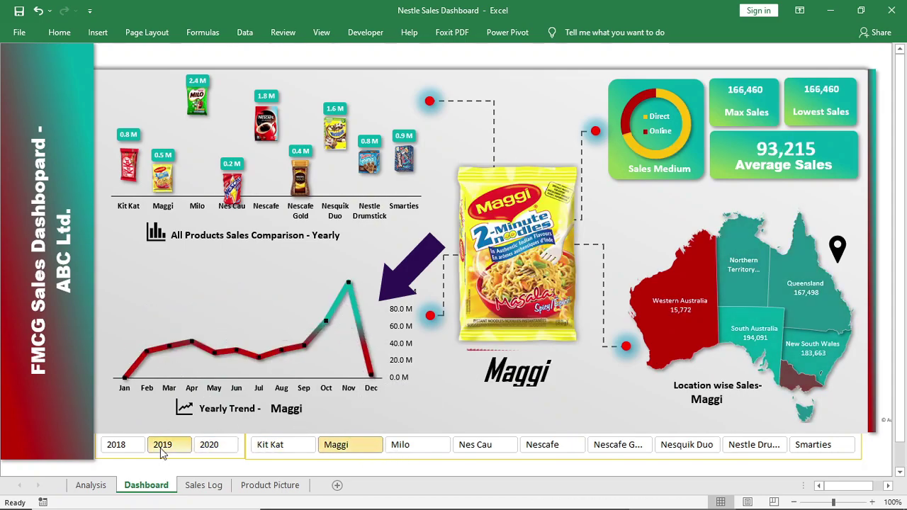
pyautogui.click(541, 447)
pyautogui.click(473, 446)
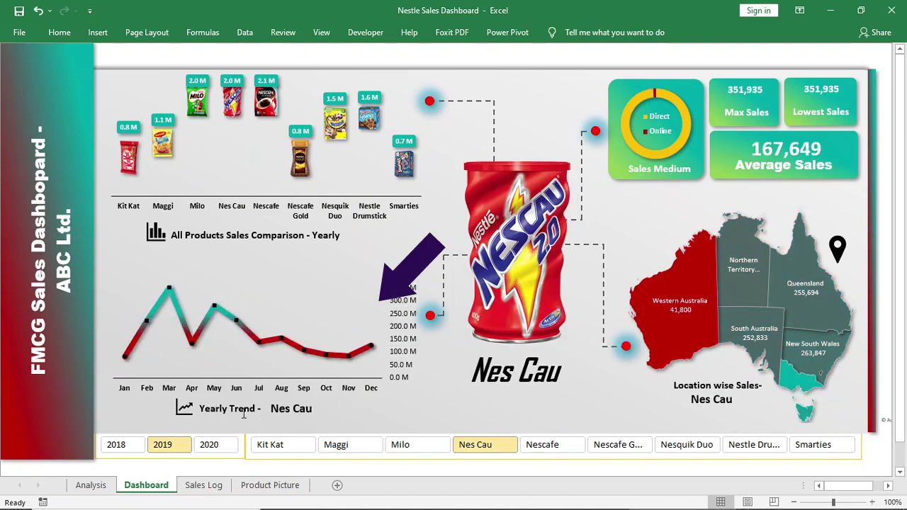
pyautogui.click(204, 446)
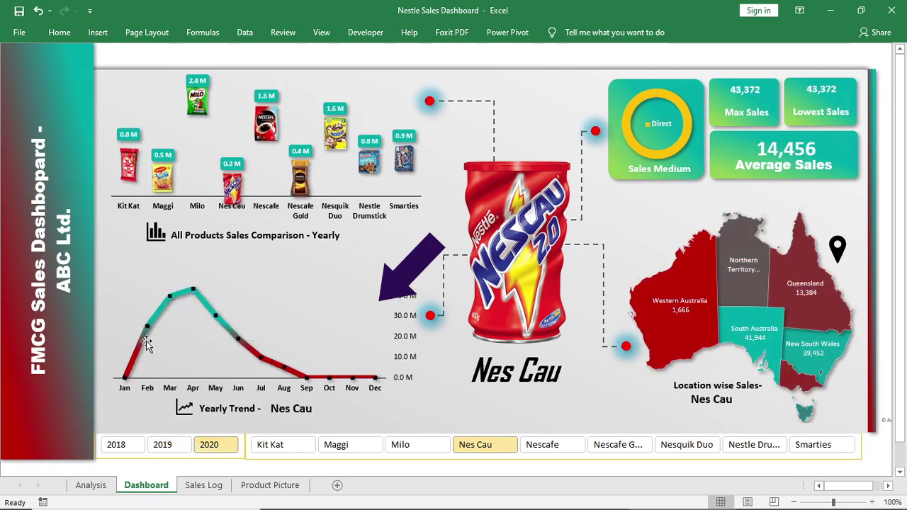
# Examine the location-wise sales map for Nescafe Gold, Milo and Smarties in 2020, and for Smarties in 2019 and 2018.
pyautogui.click(599, 445)
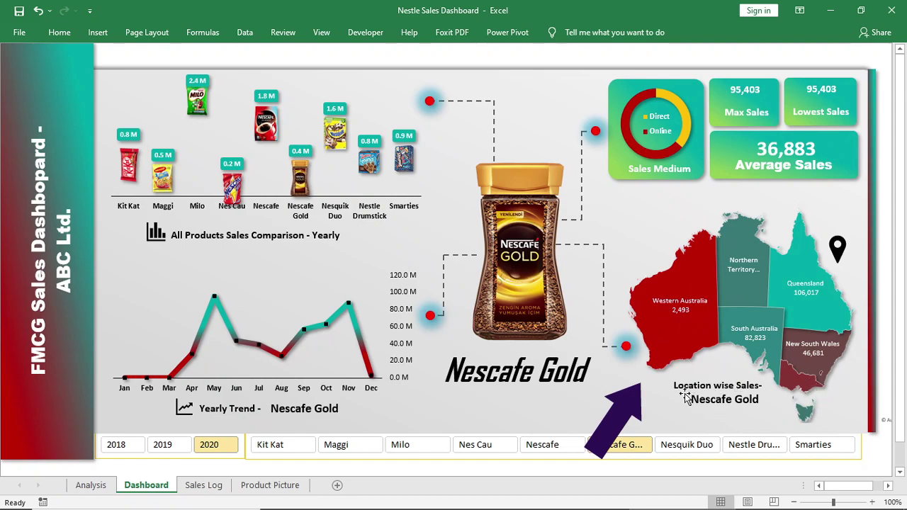
pyautogui.click(430, 445)
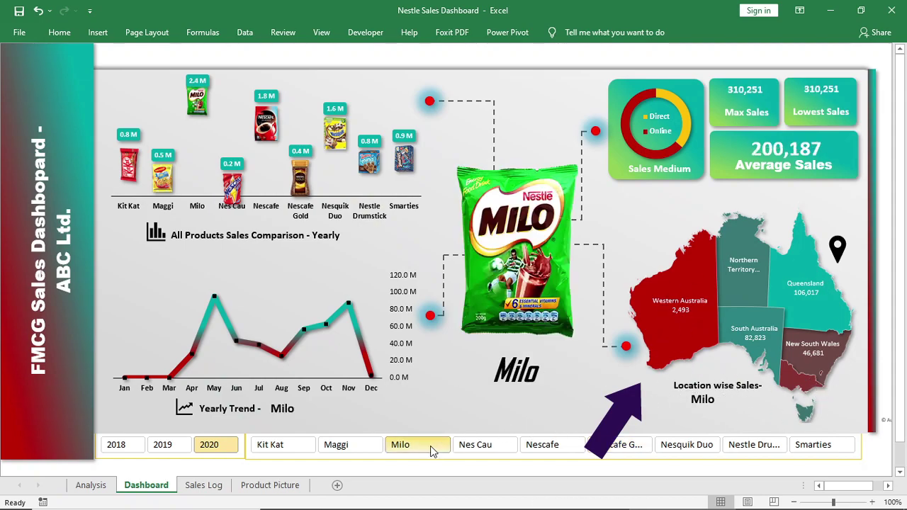
pyautogui.click(808, 446)
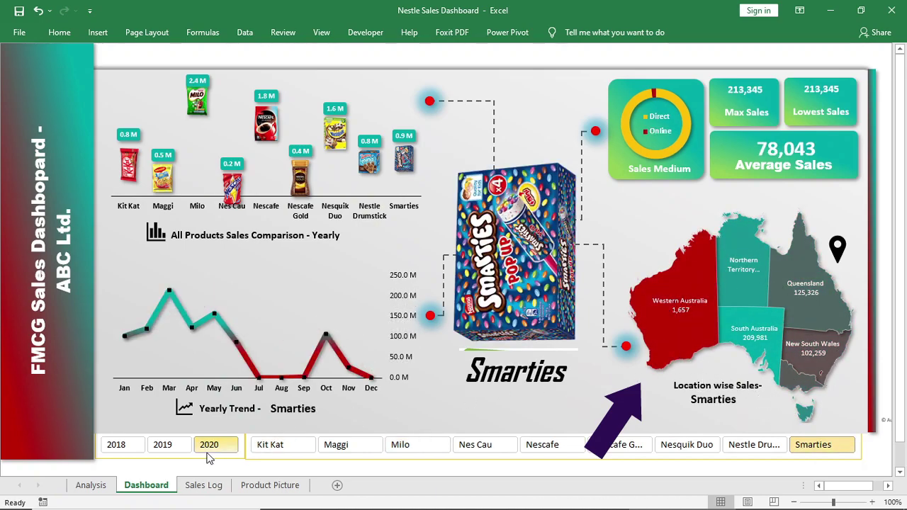
pyautogui.click(170, 446)
pyautogui.click(118, 445)
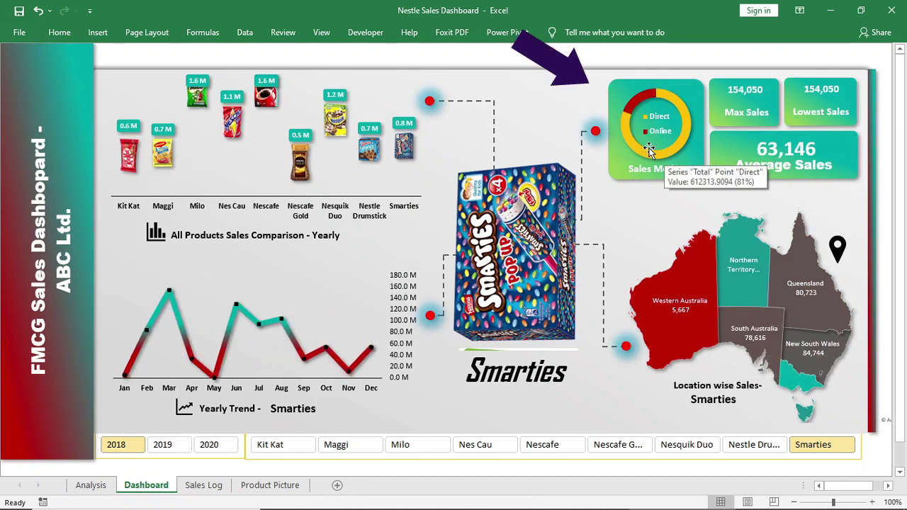
# Examine Kit Kat's sales medium chart and sales figures for 2018, 2019 and 2020, ending on 2019.
pyautogui.click(276, 444)
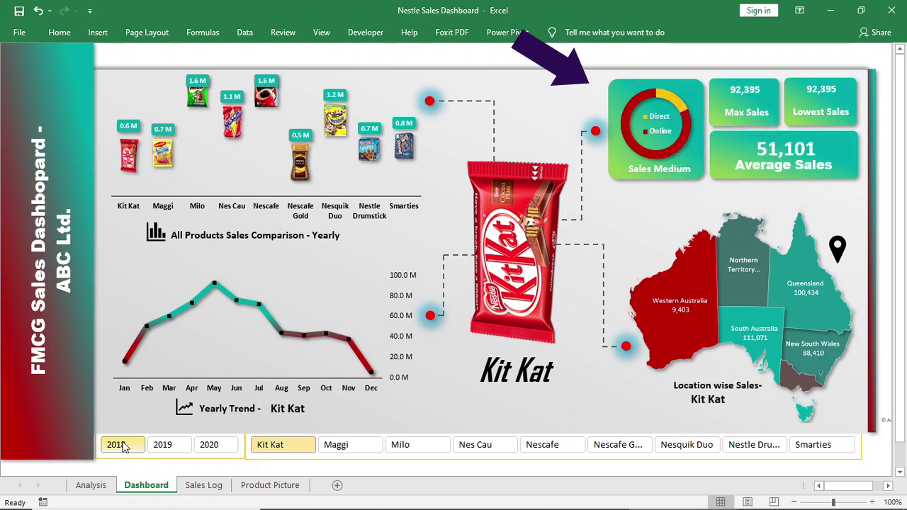
pyautogui.click(162, 444)
pyautogui.click(209, 444)
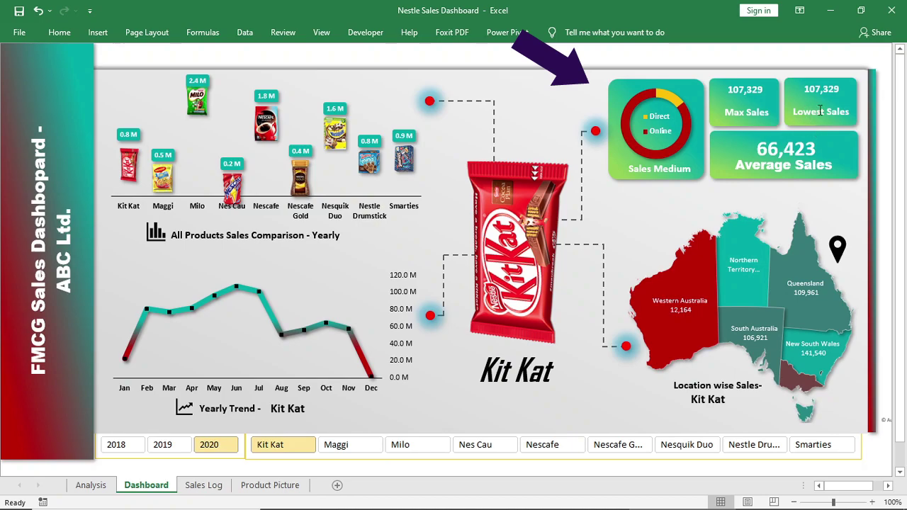
pyautogui.click(162, 444)
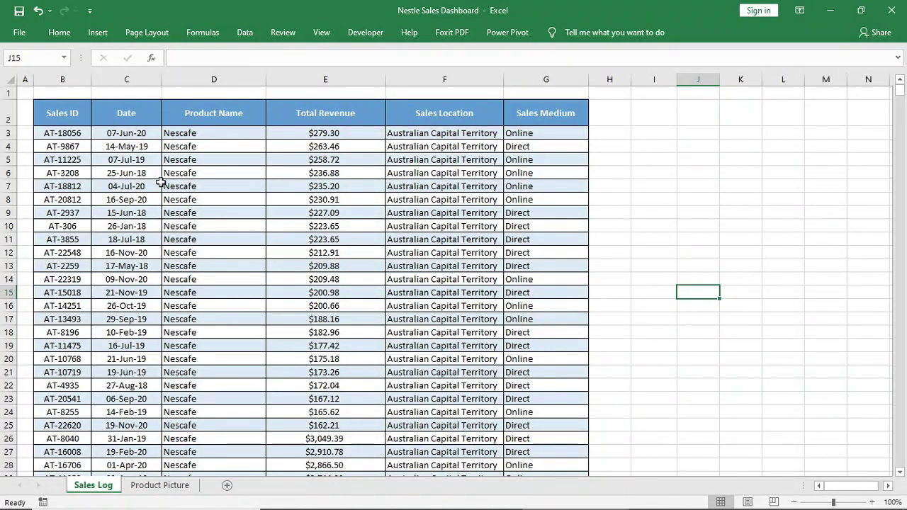
# Look through the records in the Sales Log table and return to its header row.
pyautogui.scroll(-1, 102, 196)
pyautogui.scroll(-7, 103, 196)
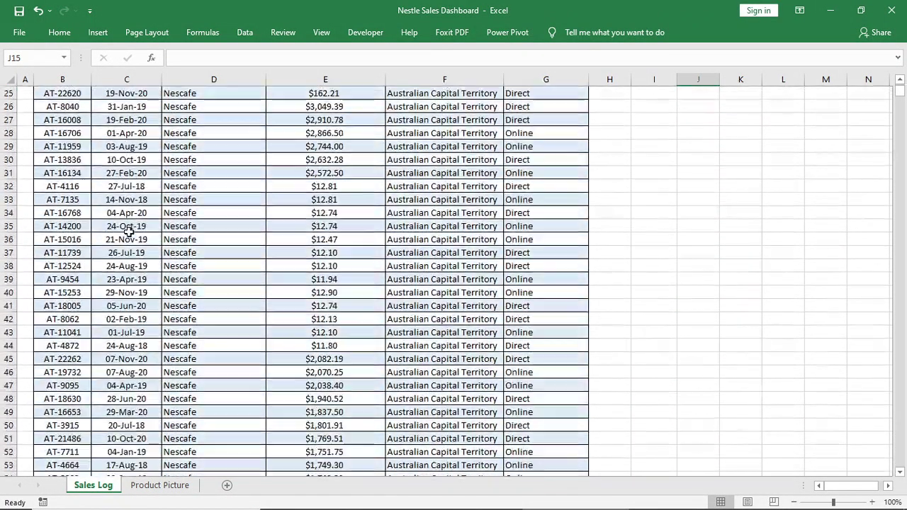
pyautogui.scroll(8, 125, 234)
pyautogui.moveTo(903, 94)
pyautogui.mouseDown()
pyautogui.moveTo(904, 432)
pyautogui.moveTo(898, 84)
pyautogui.mouseUp()
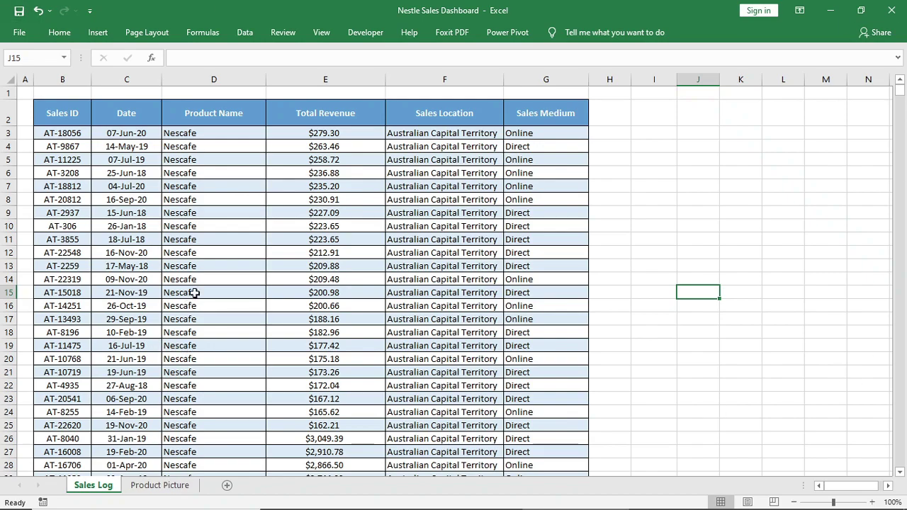
# Create a PivotTable from the Sales Log table, Table1, on a new worksheet.
pyautogui.click(238, 289)
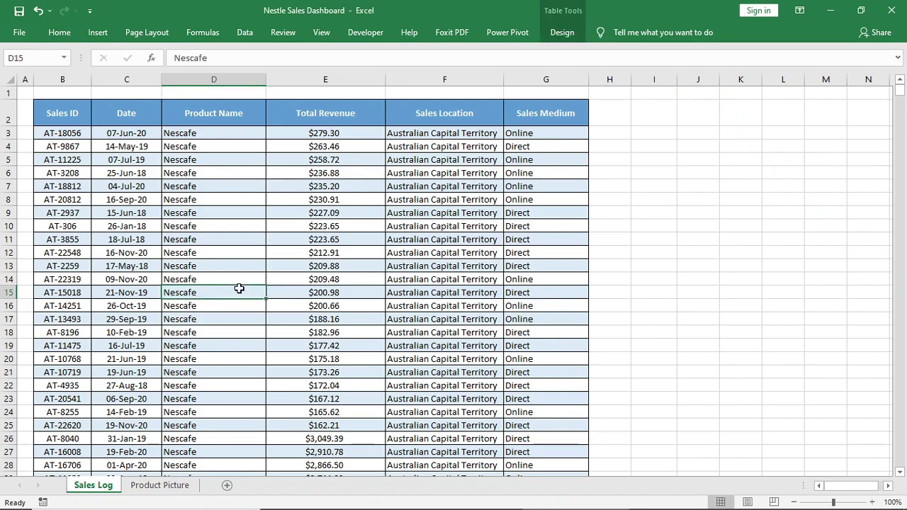
pyautogui.click(98, 33)
pyautogui.click(43, 56)
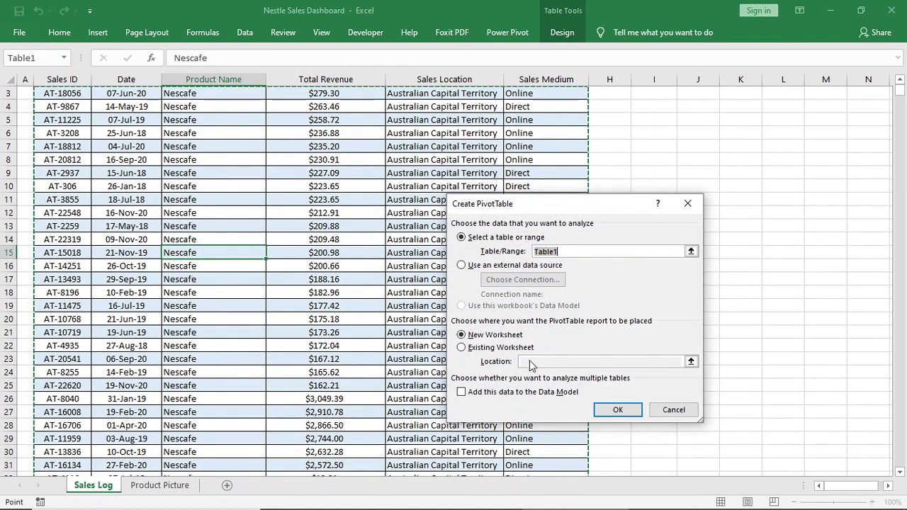
pyautogui.click(602, 415)
# Rename the new PivotTable worksheet as Analysis.
pyautogui.rightClick(87, 485)
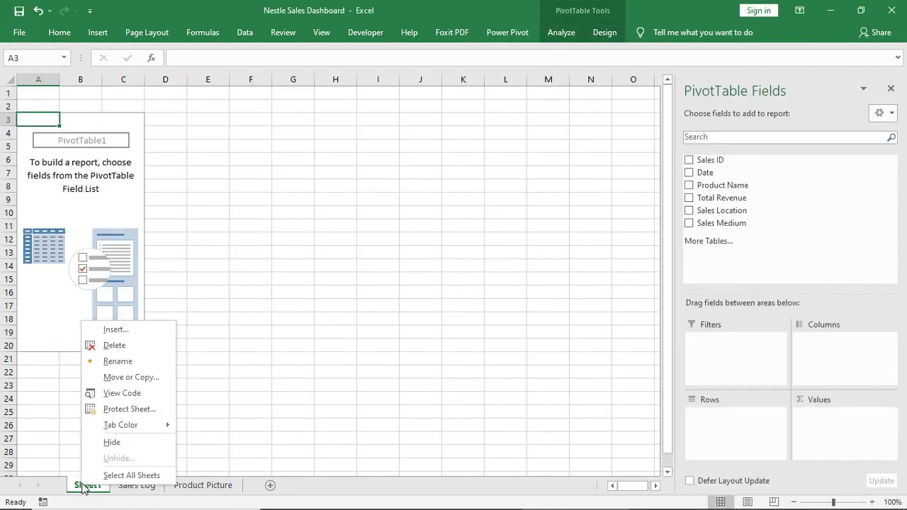
pyautogui.click(114, 361)
pyautogui.write('Analysis')
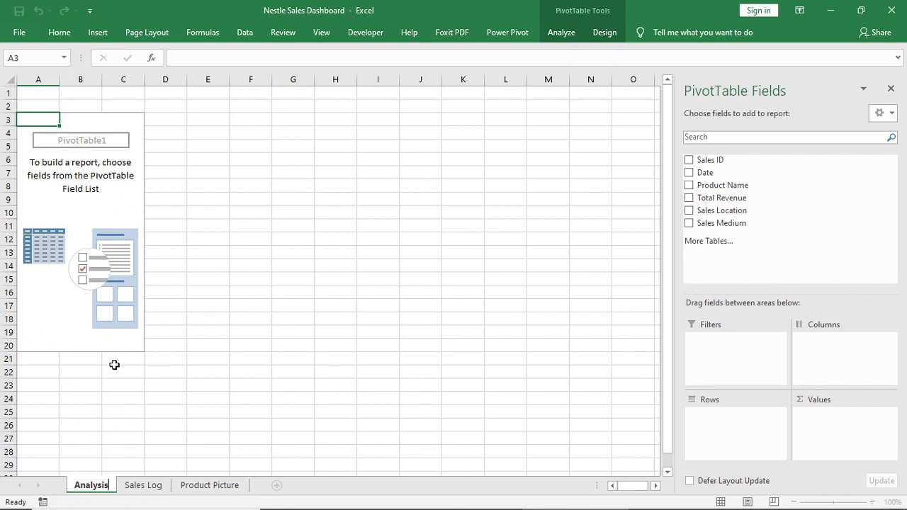
pyautogui.press('Return')
# Add a blank worksheet named Dashboard after the Analysis sheet, and return to the Analysis sheet.
pyautogui.click(276, 485)
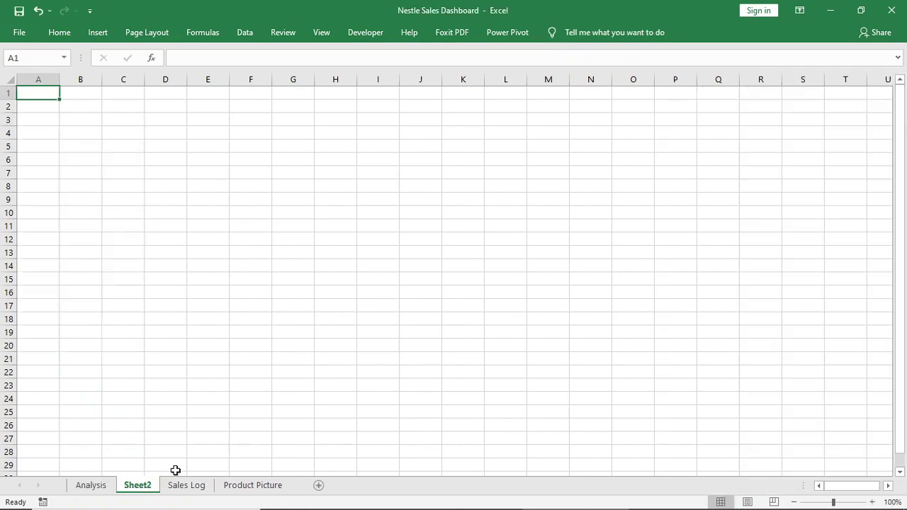
pyautogui.rightClick(142, 485)
pyautogui.click(162, 358)
pyautogui.write('Dashboard')
pyautogui.press('Return')
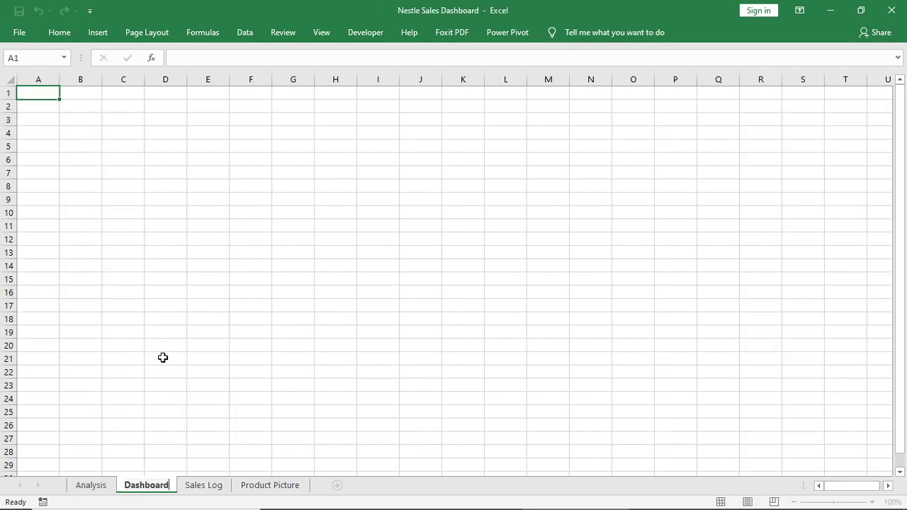
pyautogui.click(93, 485)
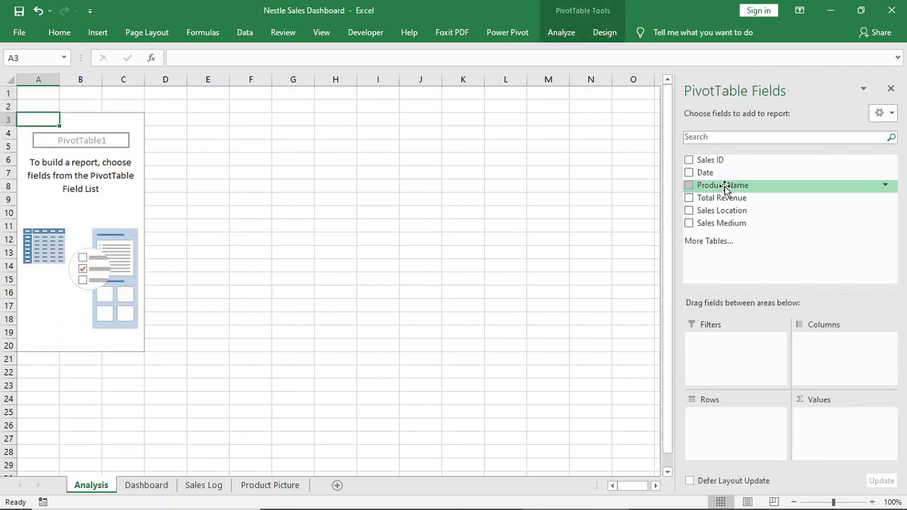
# Add the Date field to the PivotTable rows and group it by Months and Years only, without Quarters.
pyautogui.moveTo(722, 175); pyautogui.dragTo(737, 425)
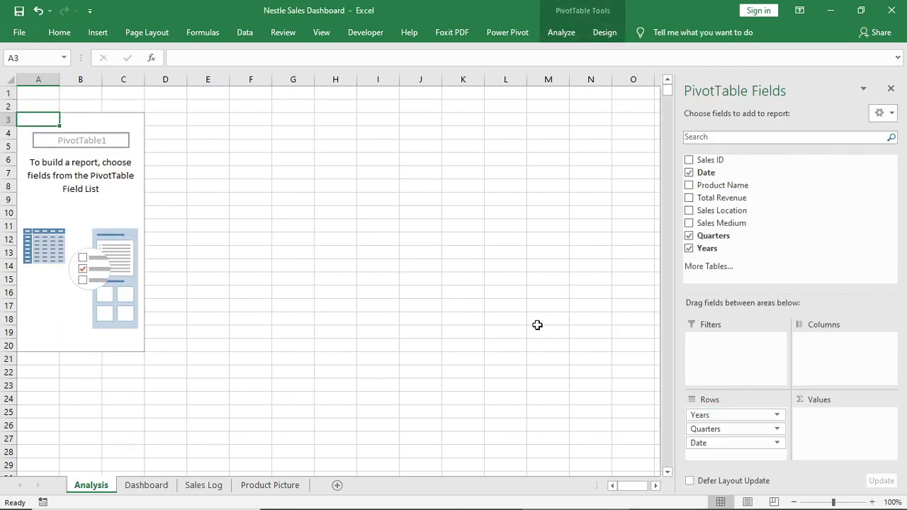
pyautogui.click(57, 137)
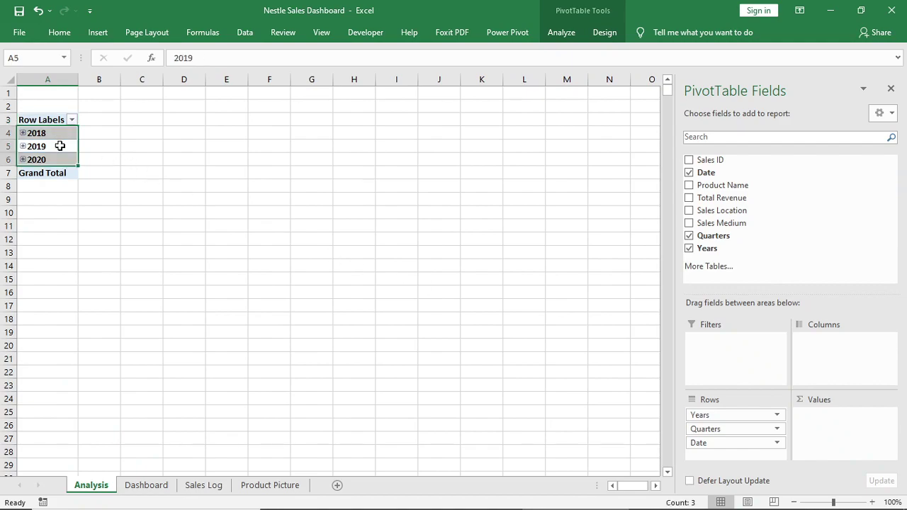
pyautogui.click(60, 146)
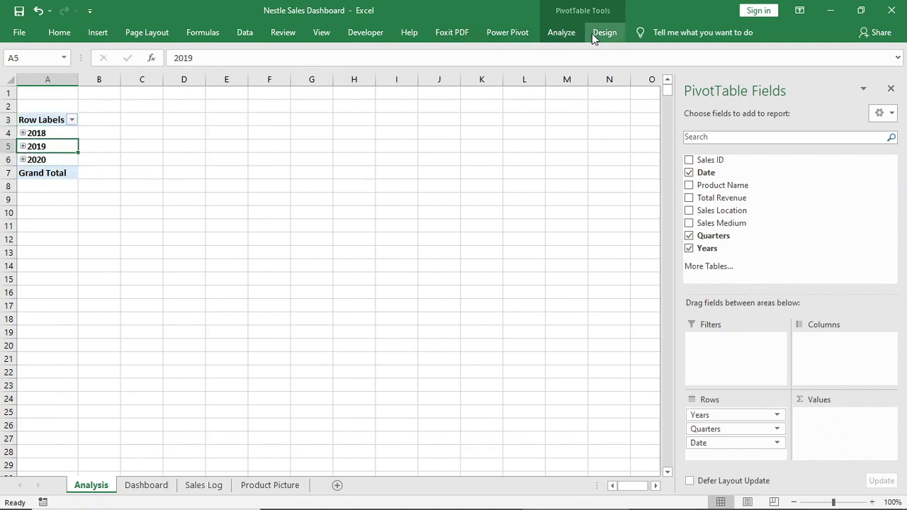
pyautogui.click(551, 36)
pyautogui.click(262, 53)
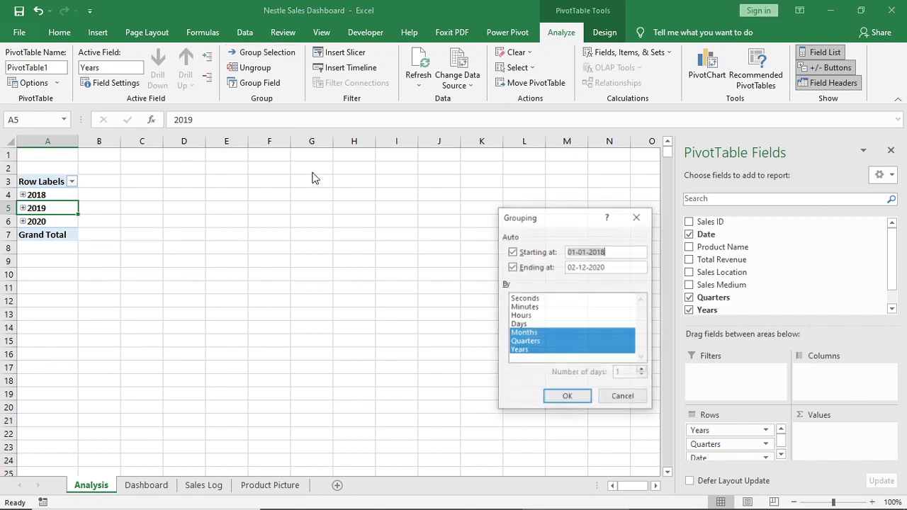
pyautogui.click(523, 342)
pyautogui.click(566, 397)
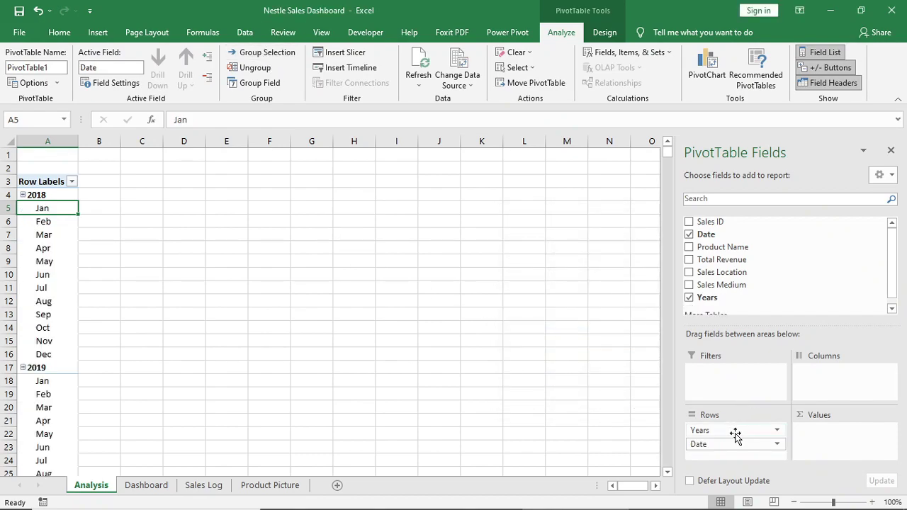
# Add Total Revenue to the PivotTable values and use Product Name and Years as report filters.
pyautogui.moveTo(745, 261); pyautogui.dragTo(849, 444)
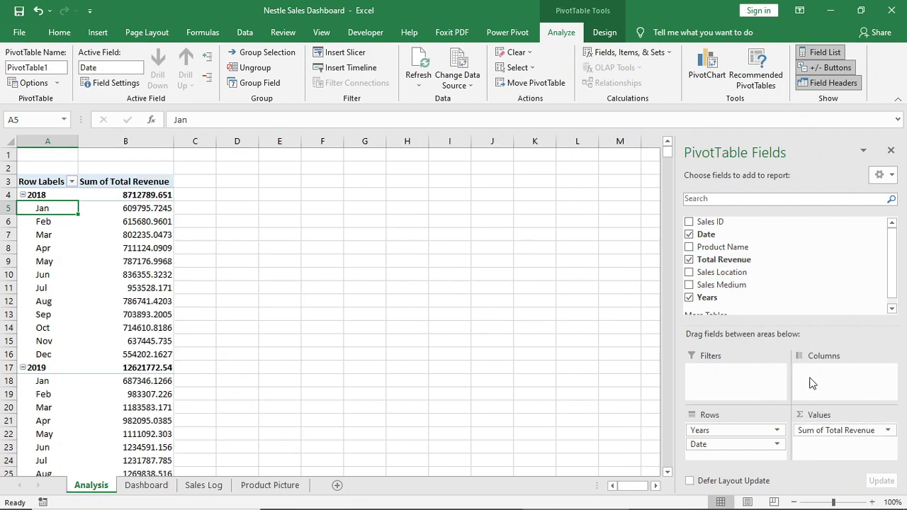
pyautogui.moveTo(745, 248); pyautogui.dragTo(745, 373)
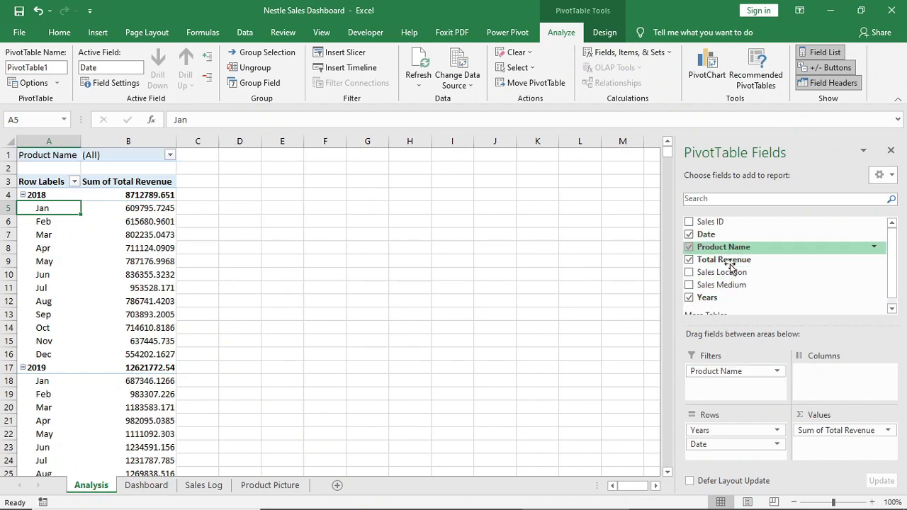
pyautogui.moveTo(730, 296); pyautogui.dragTo(737, 394)
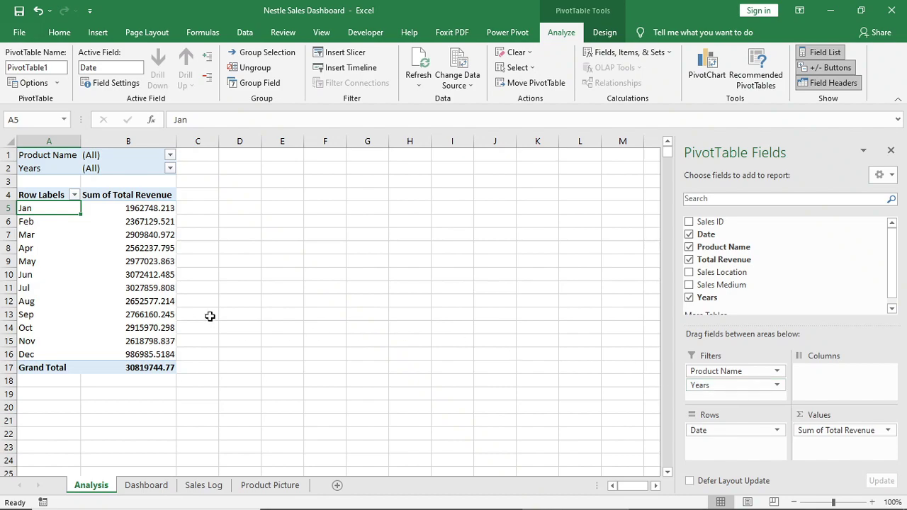
# Copy the month labels Jan to Dec from the PivotTable into the cells starting at L4.
pyautogui.click(367, 314)
pyautogui.moveTo(43, 207); pyautogui.dragTo(52, 354)
pyautogui.hotkey('ctrl', 'c')
pyautogui.click(580, 194)
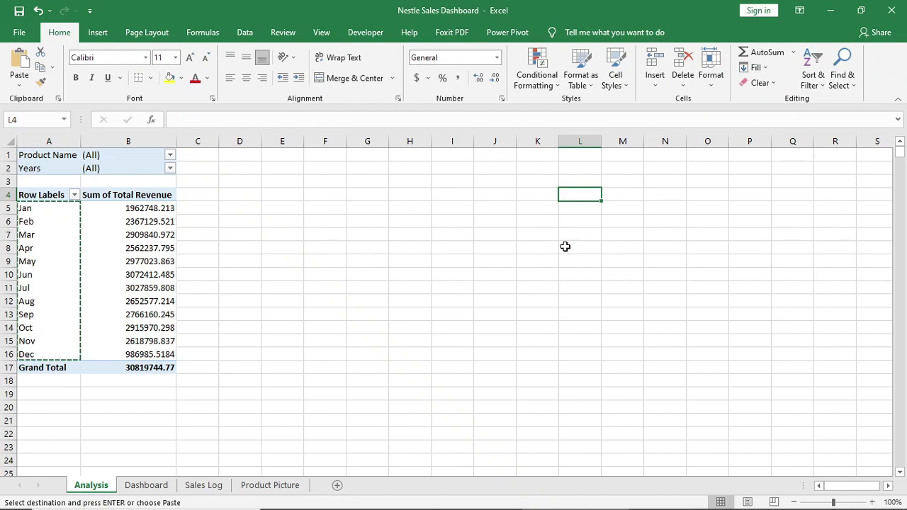
pyautogui.hotkey('ctrl', 'v')
# Enter the headers Month in L3 and Sales in M3 above the copied month list.
pyautogui.click(589, 181)
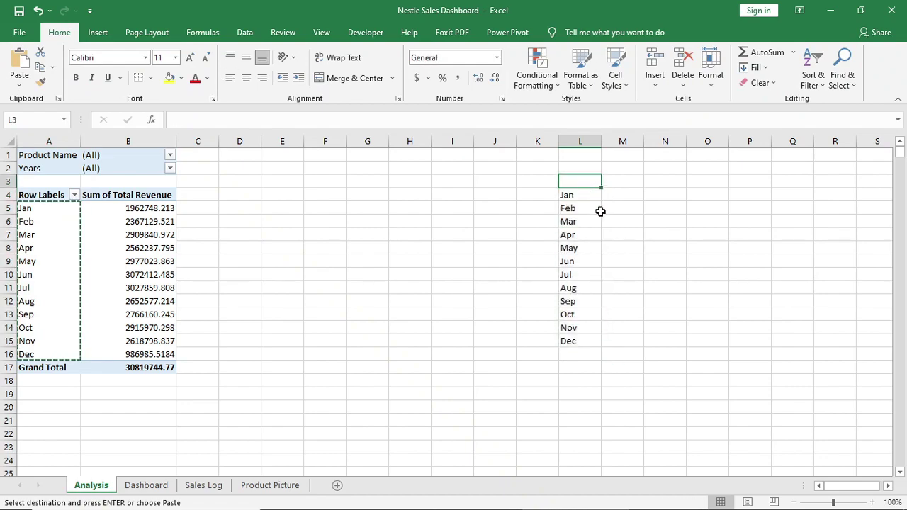
pyautogui.press('Escape')
pyautogui.write('Month')
pyautogui.press('Tab')
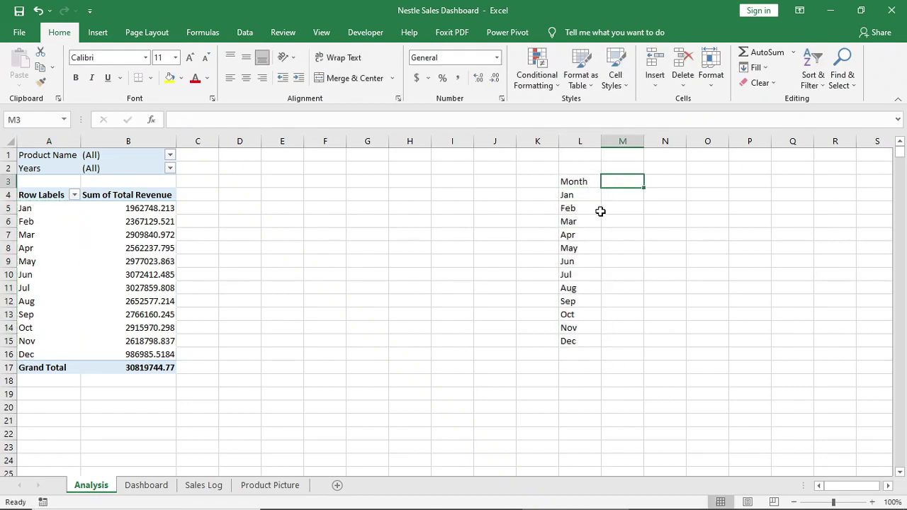
pyautogui.write('Sales')
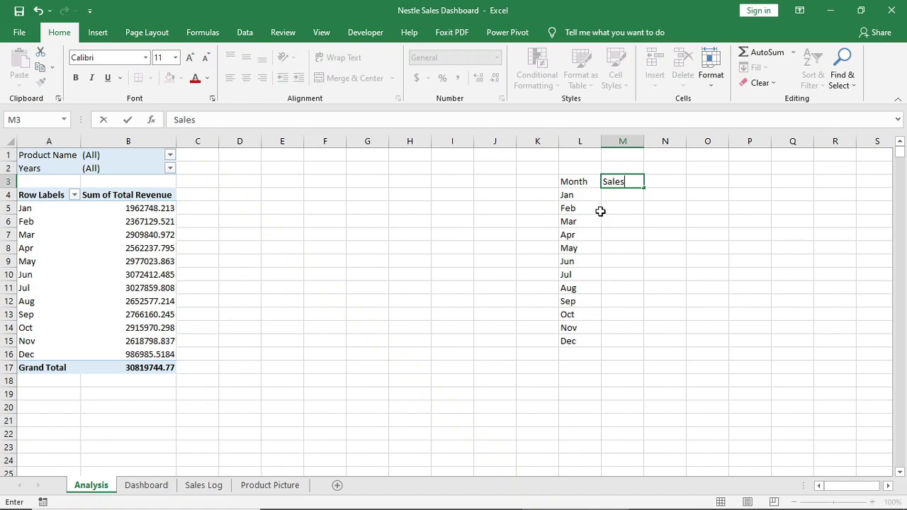
# Enter =VLOOKUP(L4,$A$5:$B$16,2,0) in M4 to fetch January's sales from the PivotTable.
pyautogui.click(617, 194)
pyautogui.write('=vl')
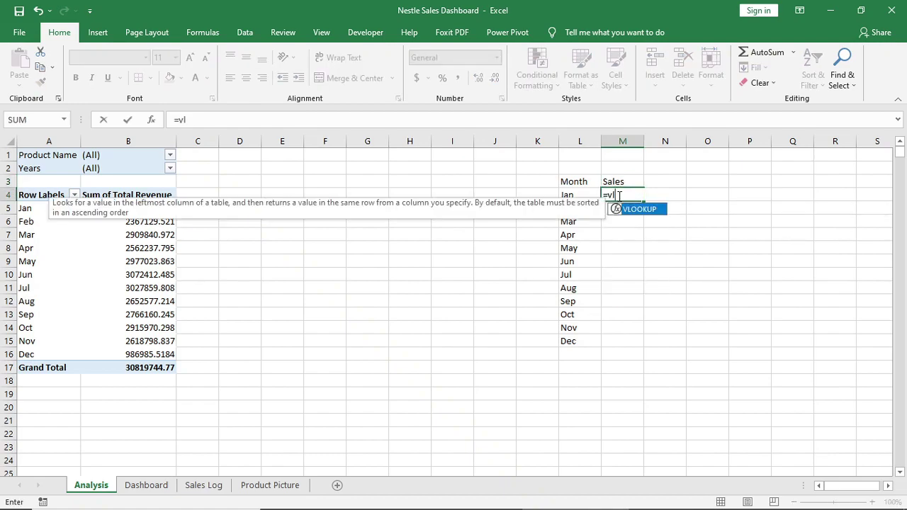
pyautogui.press('Tab')
pyautogui.click(579, 194)
pyautogui.write(',')
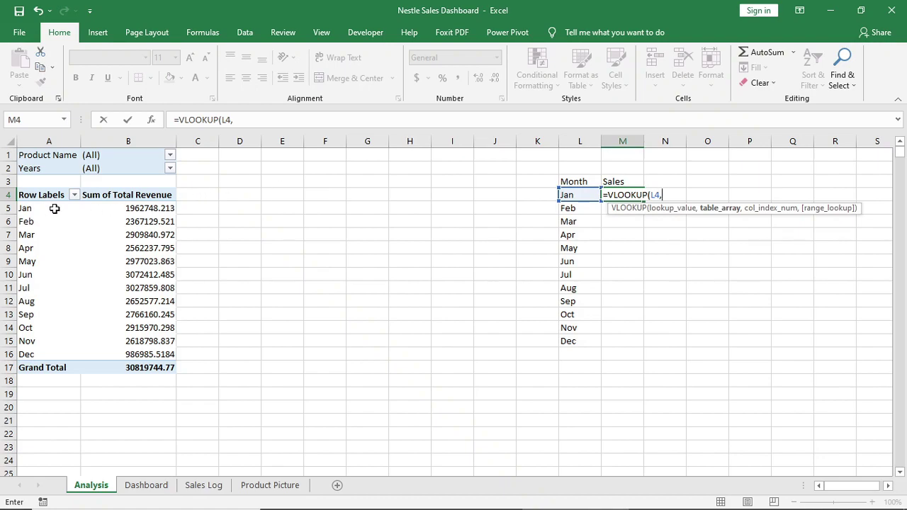
pyautogui.moveTo(54, 208); pyautogui.dragTo(147, 354)
pyautogui.press('F4')
pyautogui.write(',')
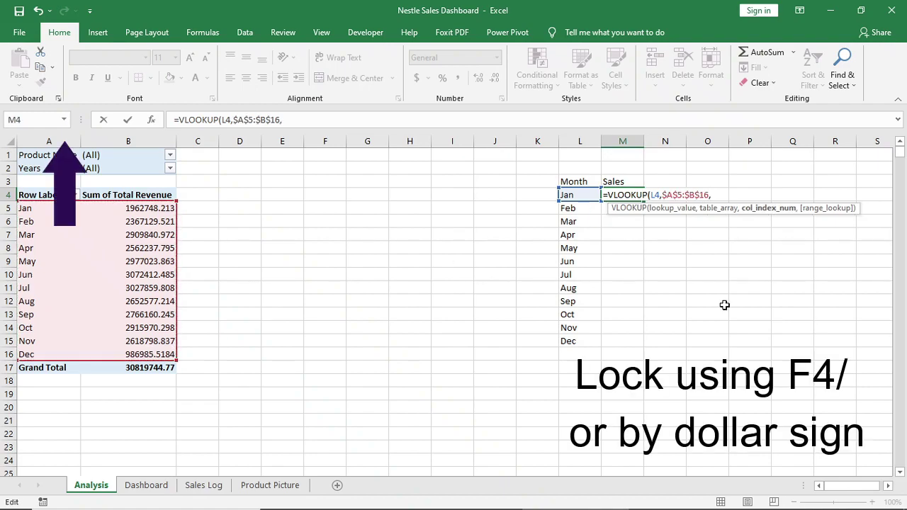
pyautogui.write('2,')
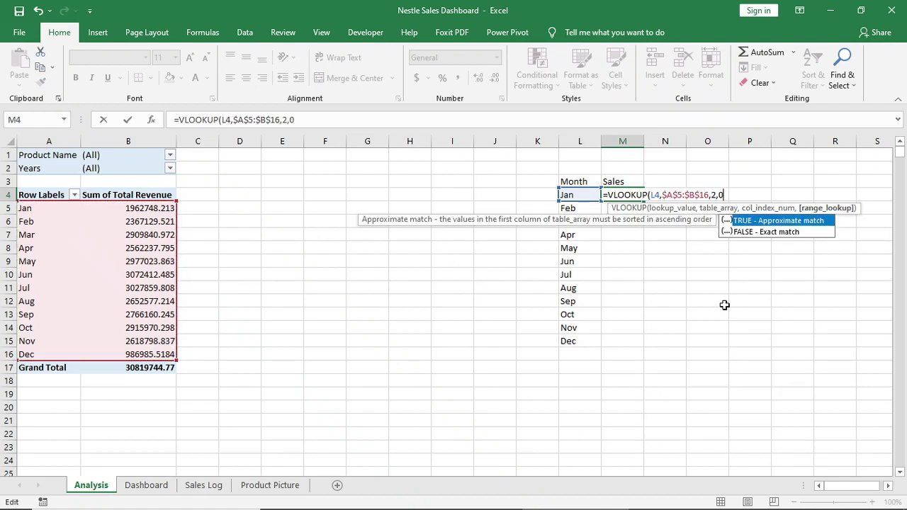
pyautogui.write('0)')
pyautogui.press('Return')
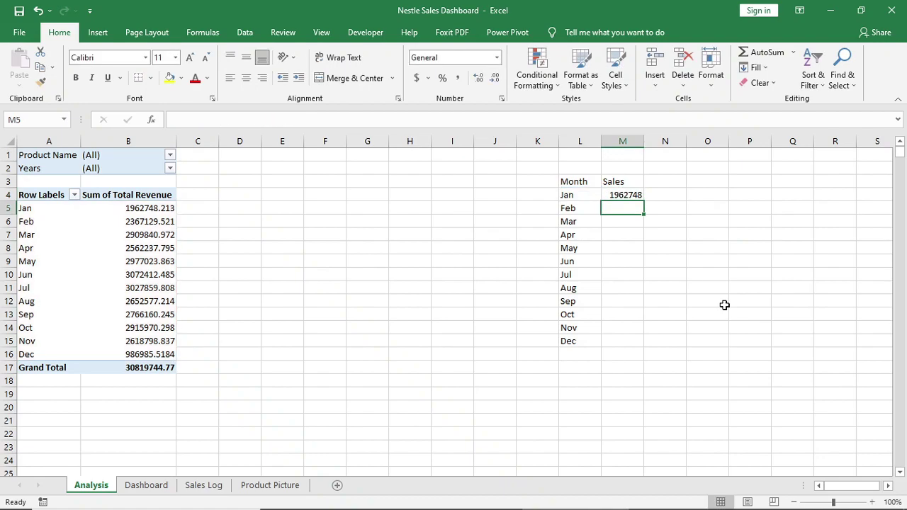
# Fill the sales lookup formula down to M15 and format the values with comma separators and no decimals.
pyautogui.click(630, 197)
pyautogui.moveTo(643, 201); pyautogui.dragTo(637, 348)
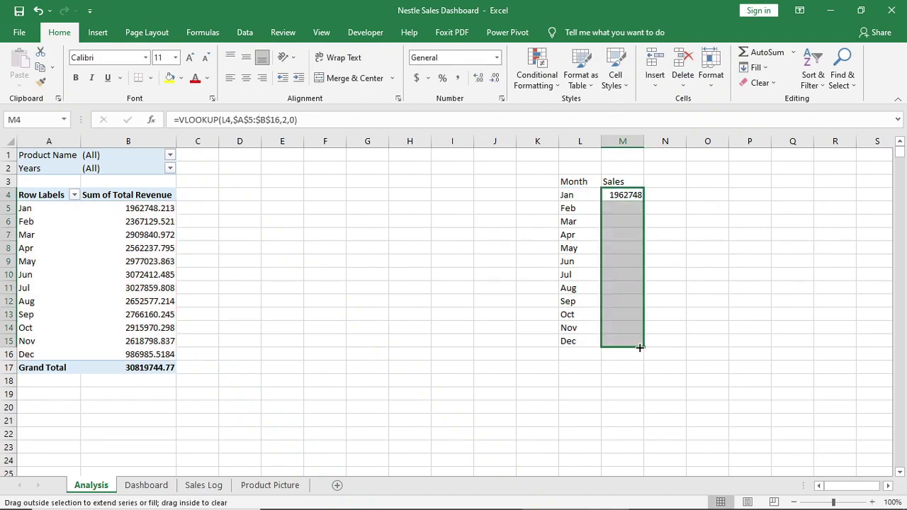
pyautogui.click(455, 79)
pyautogui.doubleClick(494, 79)
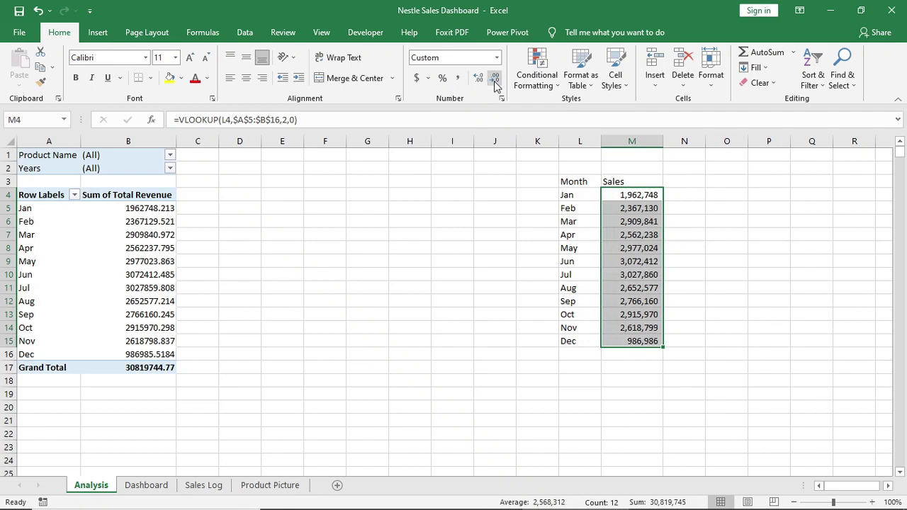
pyautogui.click(465, 326)
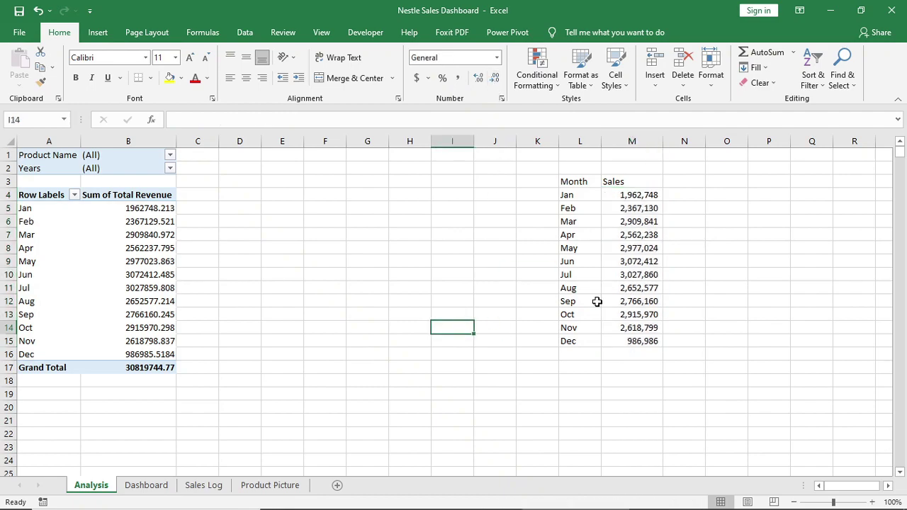
# Insert slicers for Product Name and Years from the PivotTable.
pyautogui.click(93, 222)
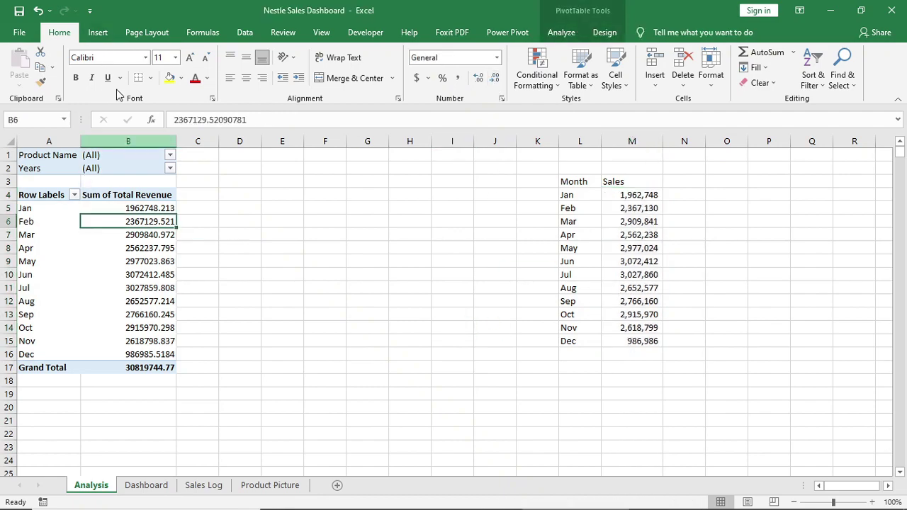
pyautogui.click(102, 34)
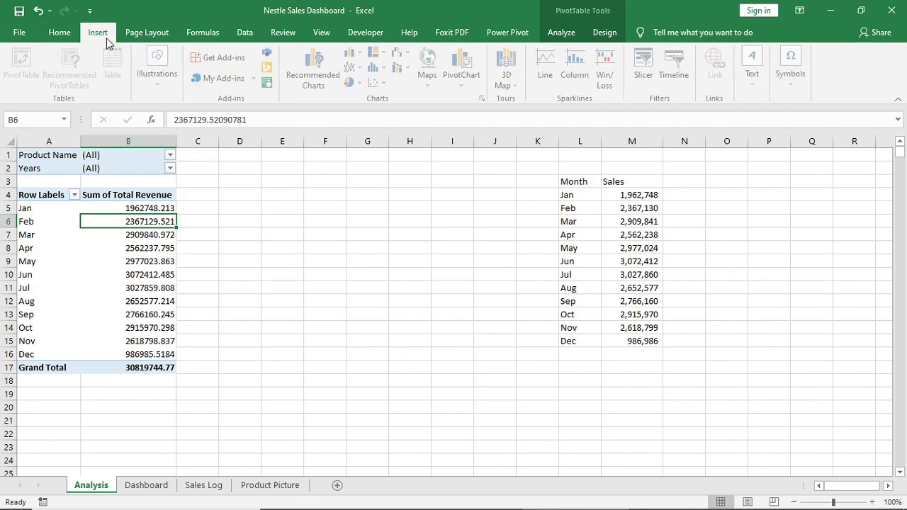
pyautogui.click(643, 71)
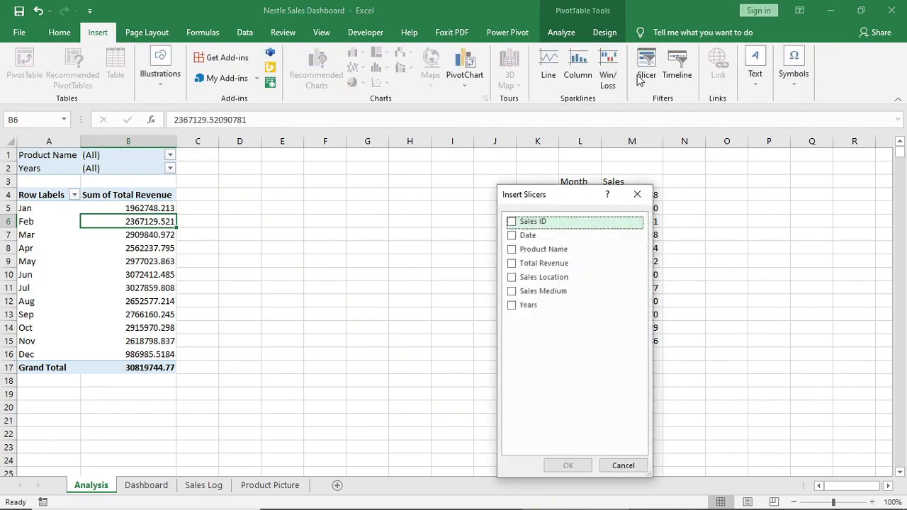
pyautogui.click(524, 255)
pyautogui.click(512, 306)
pyautogui.click(556, 461)
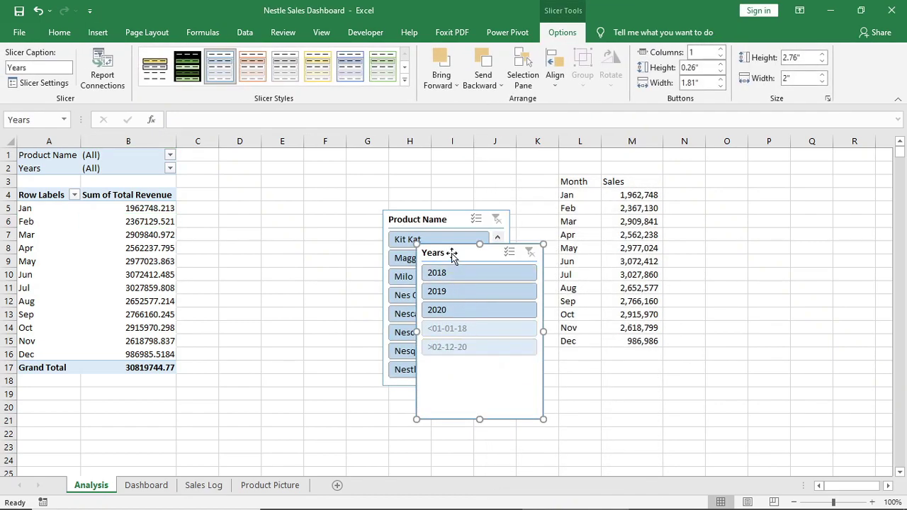
# Set the Years slicer to hide items with no data.
pyautogui.rightClick(418, 256)
pyautogui.click(486, 496)
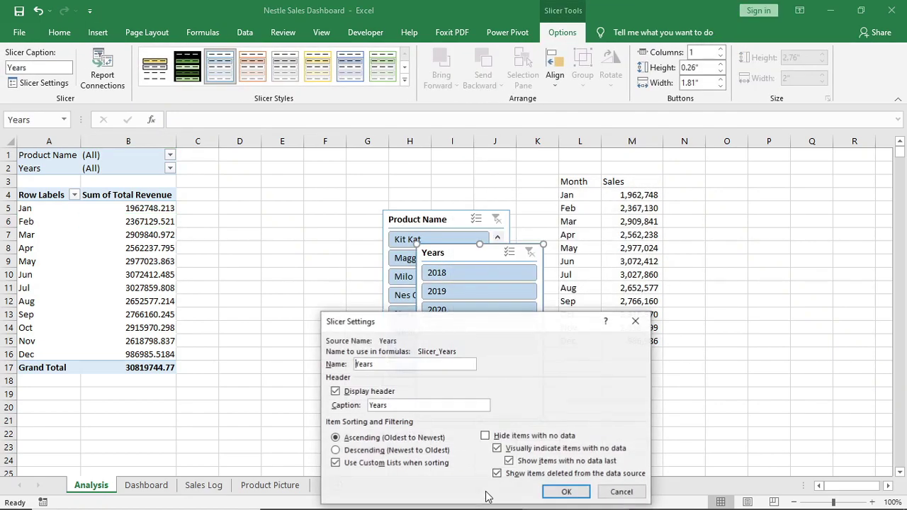
pyautogui.click(484, 435)
pyautogui.click(566, 491)
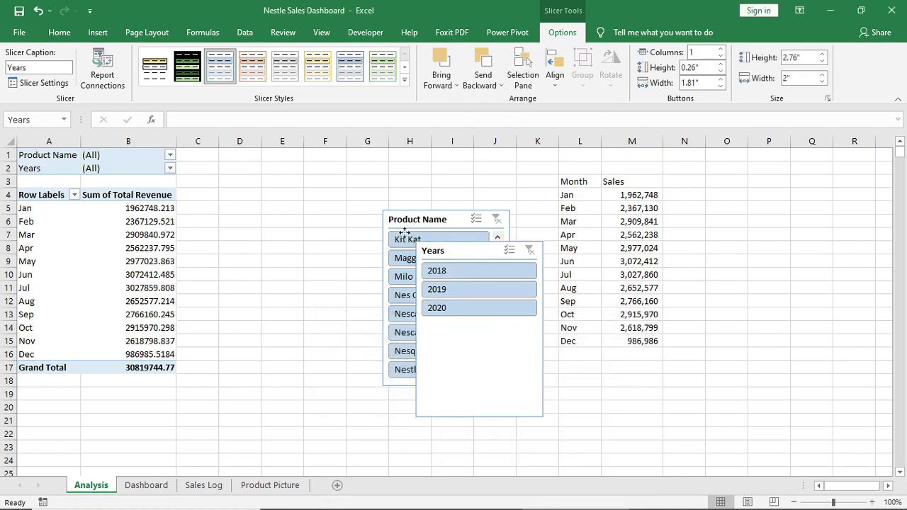
# Place the Years and Product Name slicers side by side beside the PivotTable, and filter the products to Milo.
pyautogui.moveTo(455, 255); pyautogui.dragTo(273, 177)
pyautogui.moveTo(398, 222); pyautogui.dragTo(379, 178)
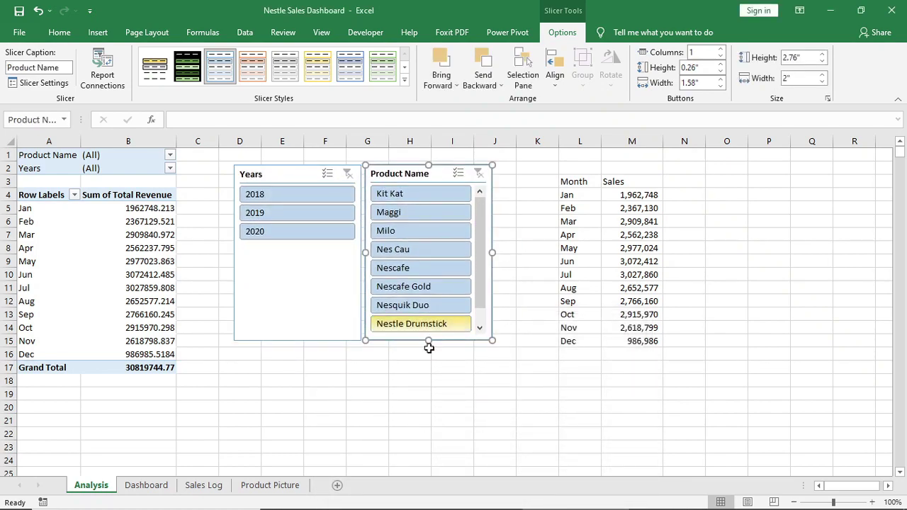
pyautogui.click(395, 196)
pyautogui.click(397, 230)
# Insert a line chart with markers from the monthly sales data in L4:M15.
pyautogui.moveTo(577, 196); pyautogui.dragTo(641, 342)
pyautogui.click(104, 39)
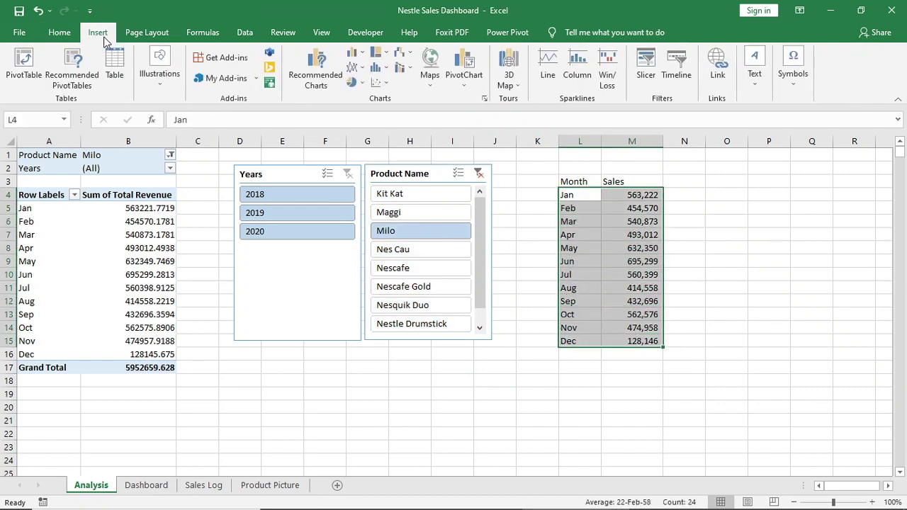
pyautogui.click(354, 53)
pyautogui.click(475, 108)
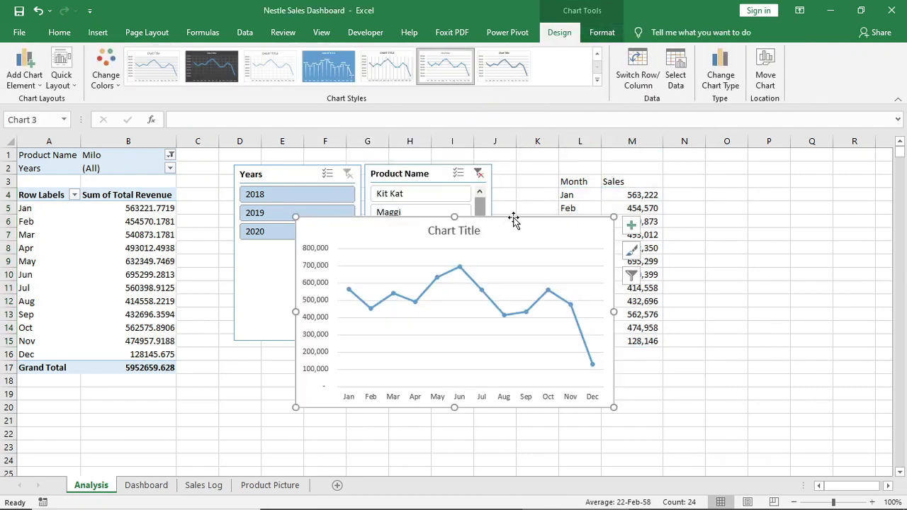
# Move the monthly sales line chart from the Analysis sheet to the Dashboard sheet at cell B3.
pyautogui.hotkey('ctrl', 'x')
pyautogui.click(451, 393)
pyautogui.click(159, 485)
pyautogui.click(85, 183)
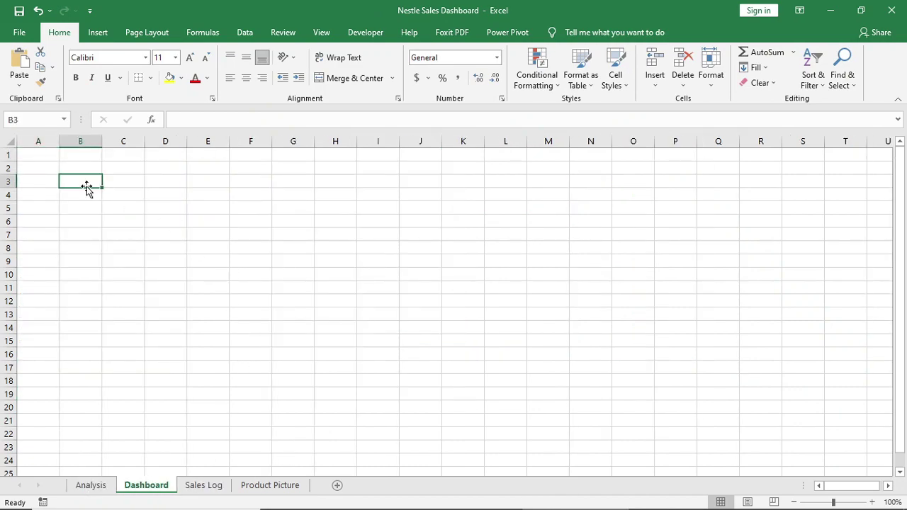
pyautogui.hotkey('ctrl', 'v')
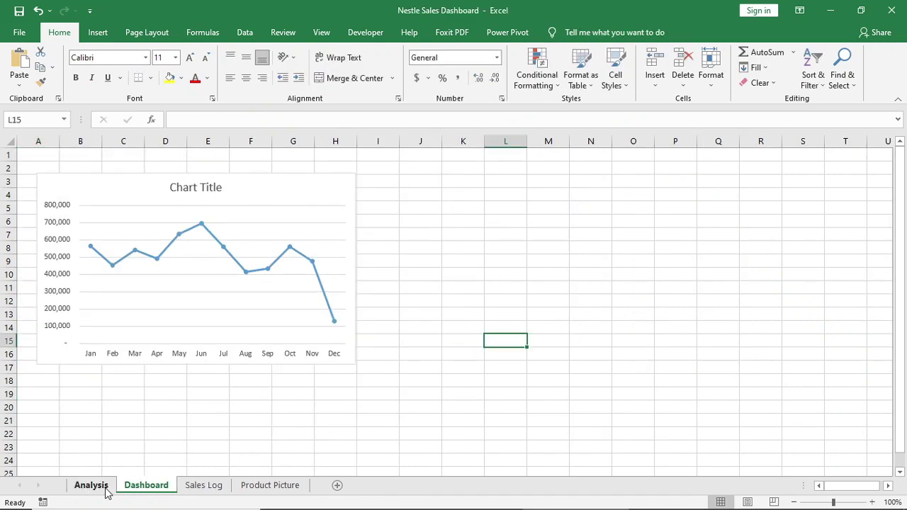
# Duplicate the PivotTable range A1:B17 on the Analysis sheet, placing the copy at A23.
pyautogui.click(91, 485)
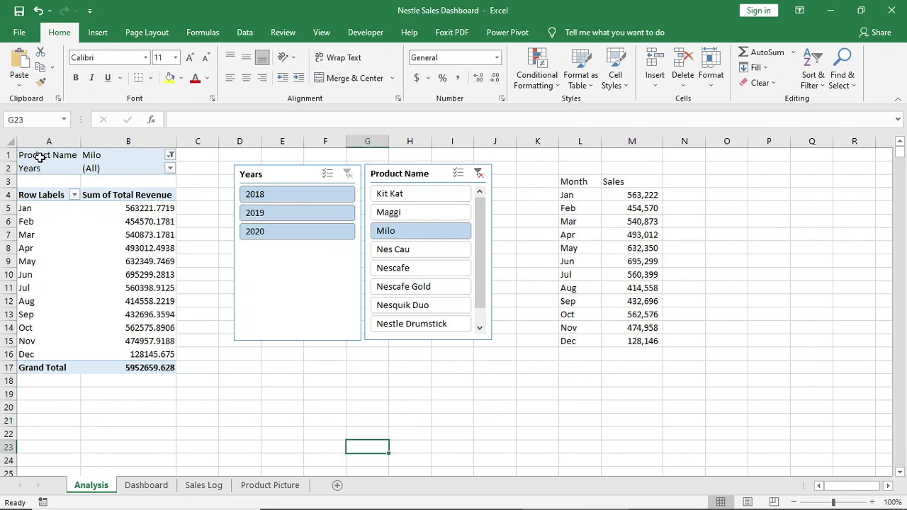
pyautogui.moveTo(39, 154); pyautogui.dragTo(134, 365)
pyautogui.hotkey('ctrl', 'c')
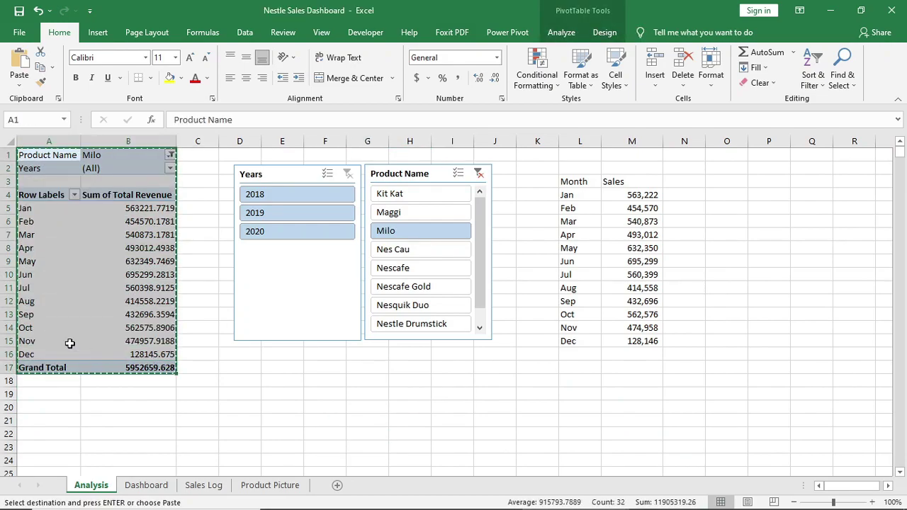
pyautogui.scroll(-3, 70, 343)
pyautogui.scroll(-2, 71, 343)
pyautogui.click(38, 286)
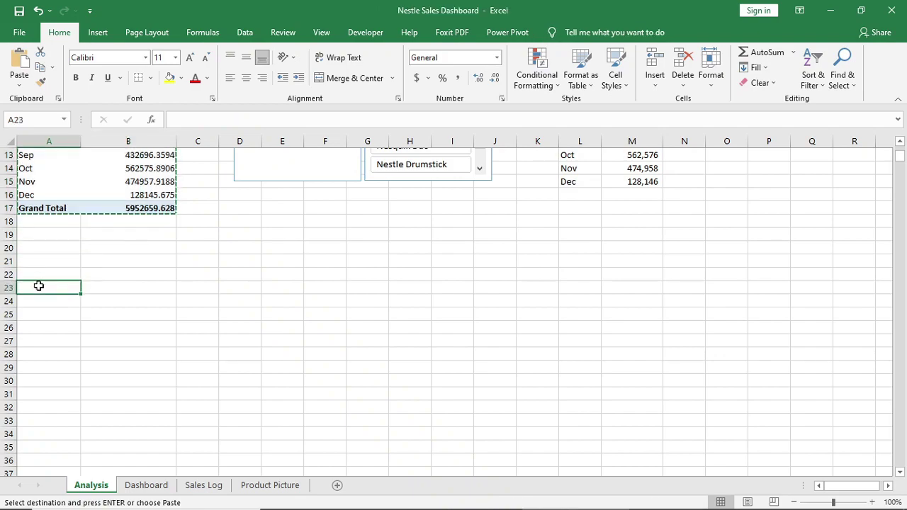
pyautogui.hotkey('ctrl', 'v')
pyautogui.click(83, 368)
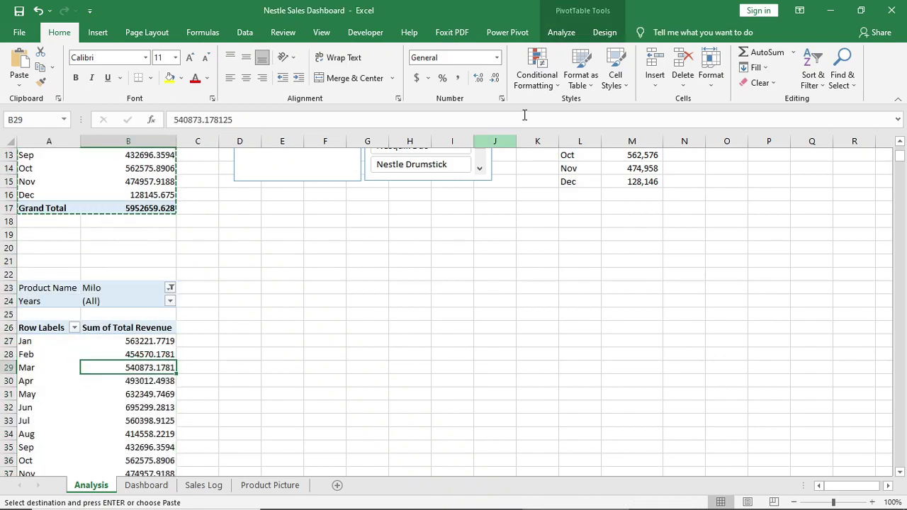
# Replace Date with Sales Location as the row field of the PivotTable copy at A23.
pyautogui.click(561, 32)
pyautogui.click(824, 54)
pyautogui.scroll(-2, 236, 348)
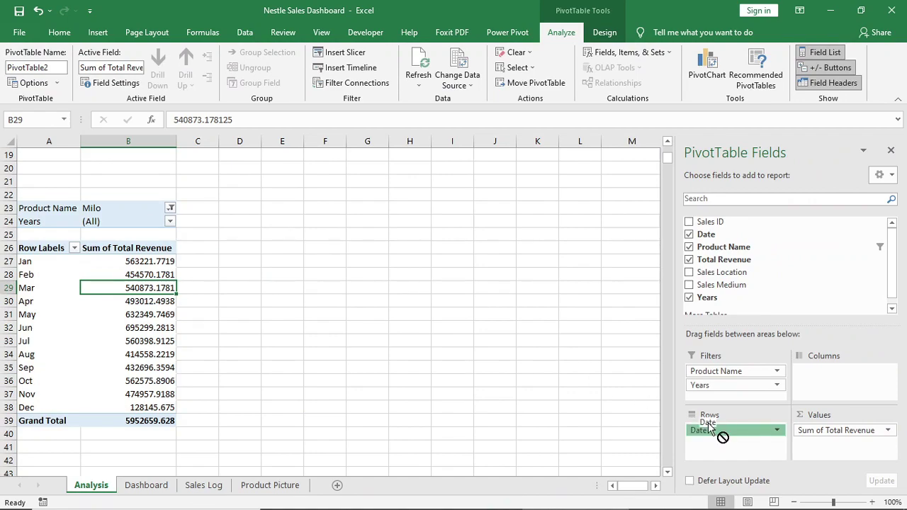
pyautogui.moveTo(709, 426); pyautogui.dragTo(658, 318)
pyautogui.moveTo(721, 272); pyautogui.dragTo(725, 439)
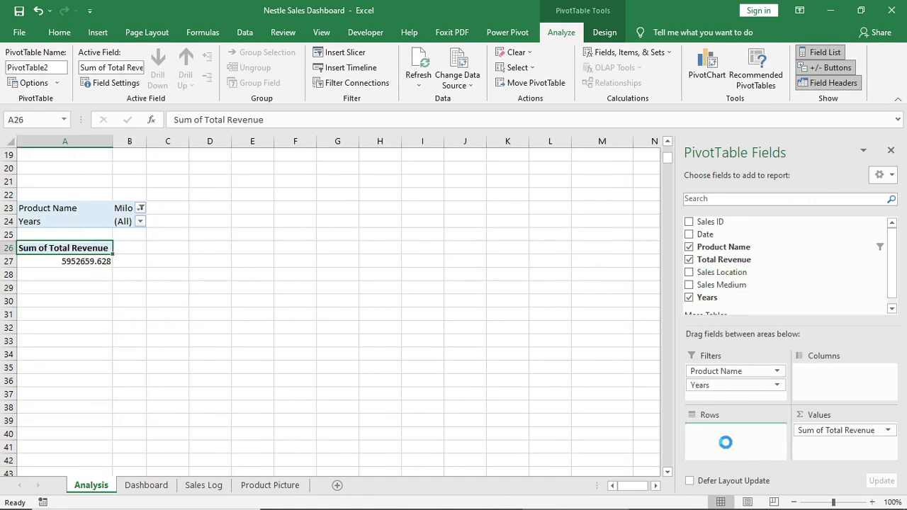
pyautogui.click(335, 260)
# Paste the state names from A27:A34 as values starting at E27, and autofit column E to the names.
pyautogui.moveTo(90, 263); pyautogui.dragTo(93, 351)
pyautogui.hotkey('ctrl', 'c')
pyautogui.rightClick(348, 260)
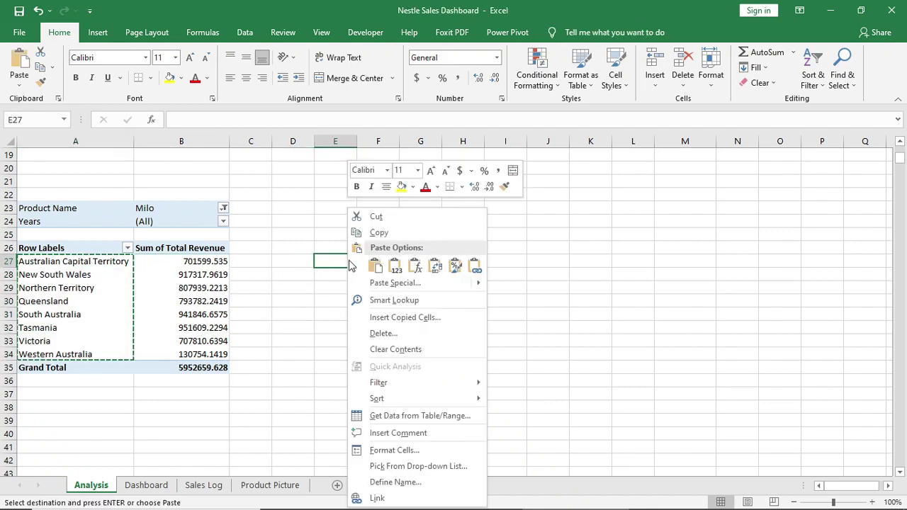
pyautogui.click(393, 275)
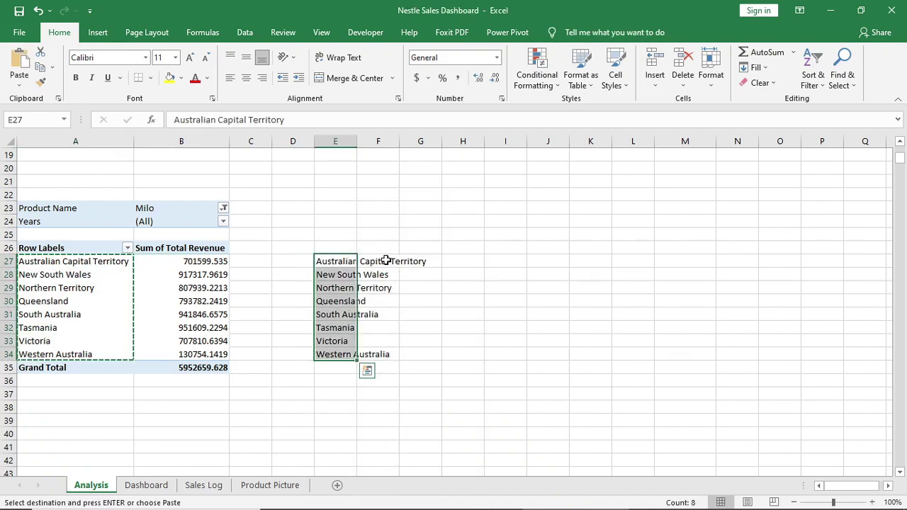
pyautogui.scroll(6, 407, 287)
pyautogui.doubleClick(357, 141)
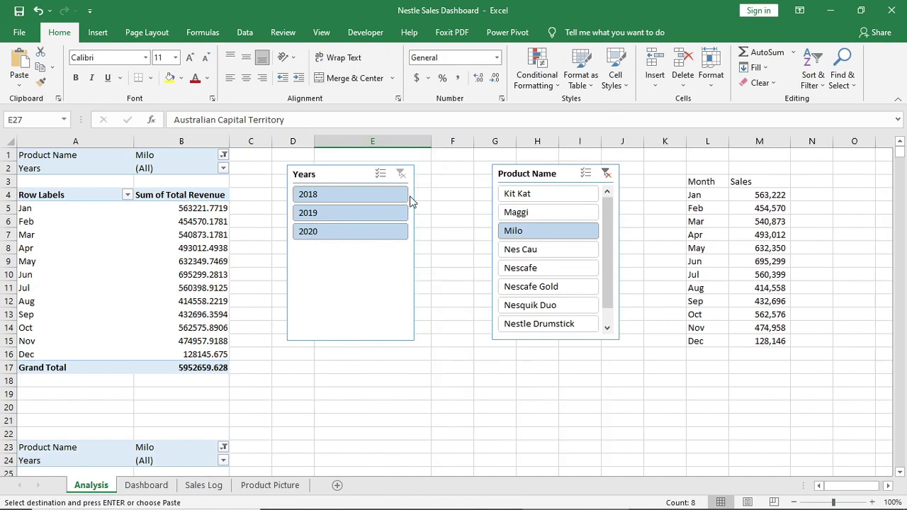
# Enter =VLOOKUP(E27,$A$27:$B$39,2,0) in F27 to look up the revenue of Australian Capital Territory.
pyautogui.scroll(-7, 438, 283)
pyautogui.scroll(2, 463, 327)
pyautogui.click(449, 302)
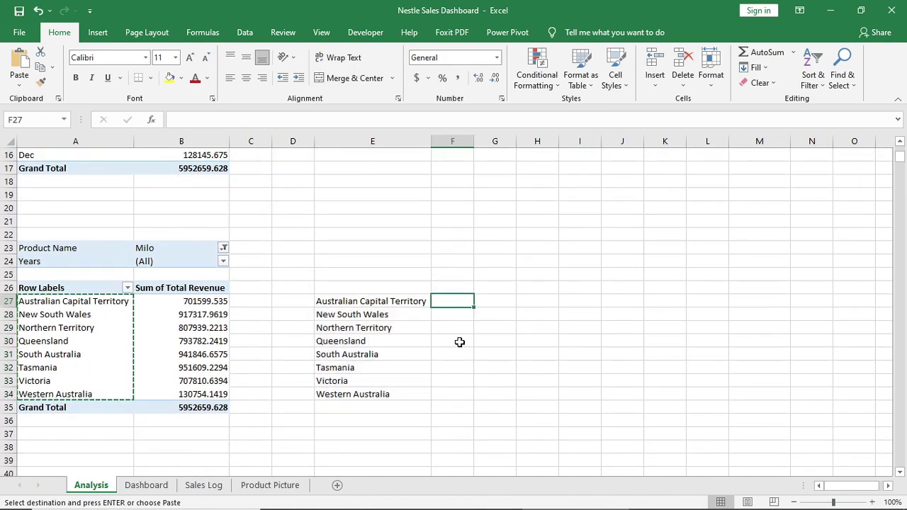
pyautogui.write('=vl')
pyautogui.press('Tab')
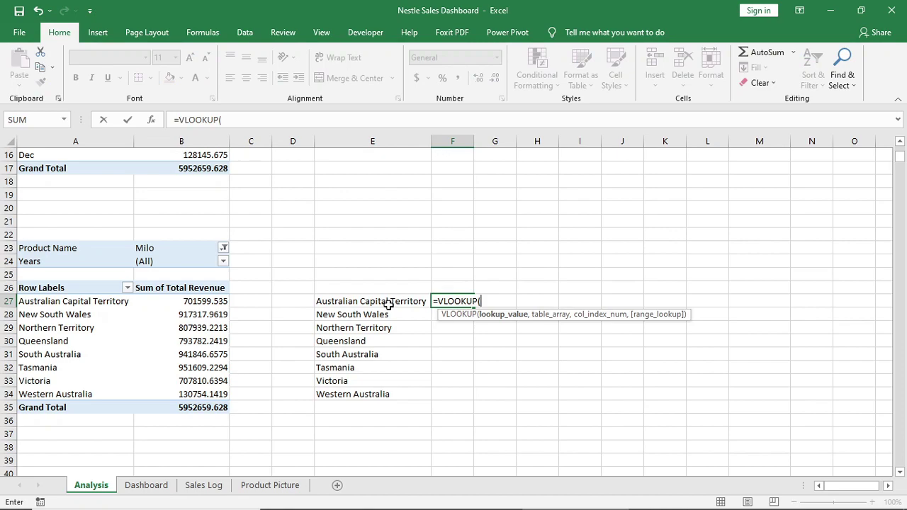
pyautogui.click(388, 303)
pyautogui.write(',')
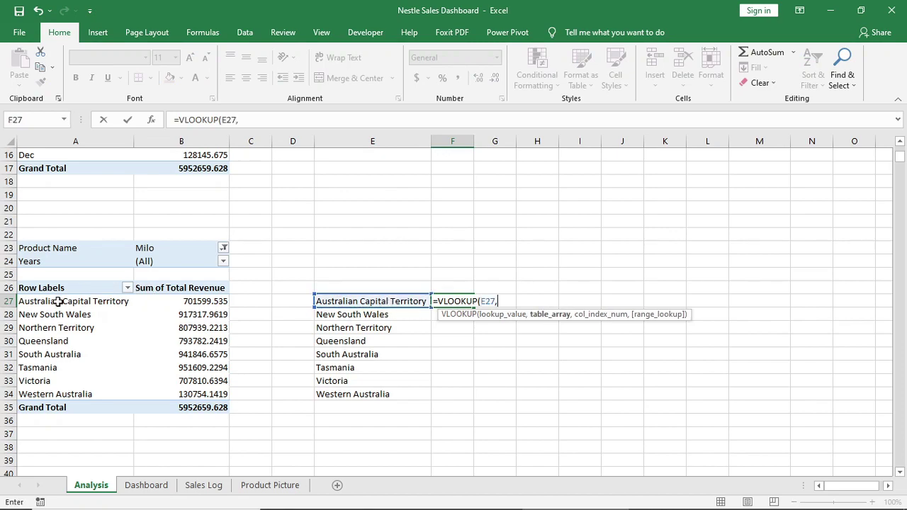
pyautogui.moveTo(59, 301); pyautogui.dragTo(212, 460)
pyautogui.press('F4')
pyautogui.write(',')
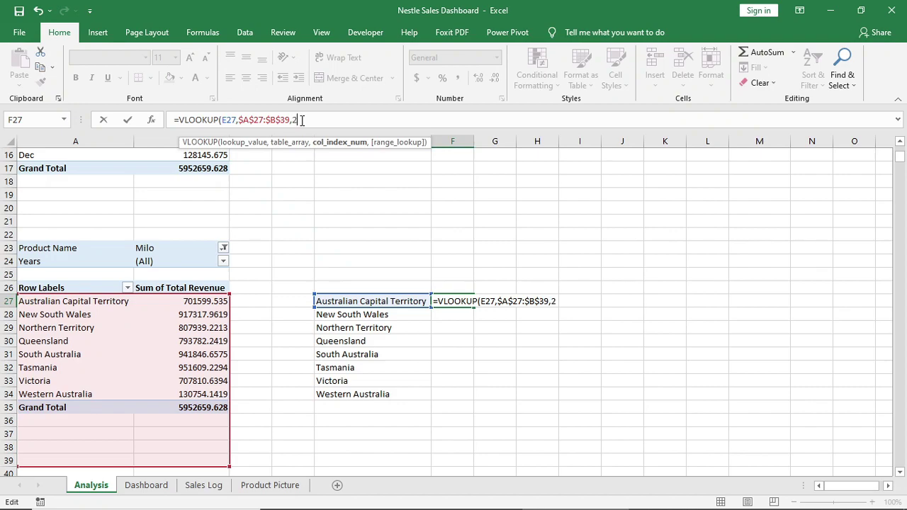
pyautogui.write('2,0')
pyautogui.press('Return')
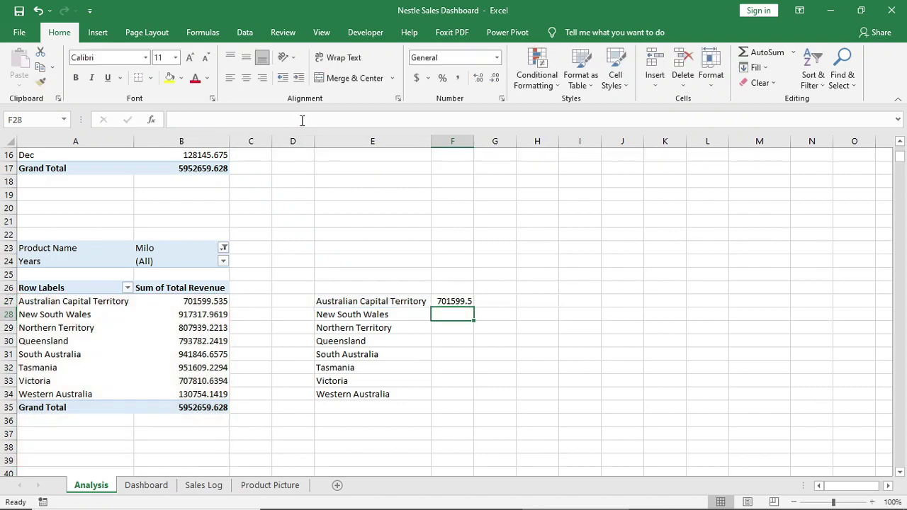
# Fill the lookup formula down to F34 and format F27:F34 with thousands separators and no decimals.
pyautogui.click(466, 301)
pyautogui.moveTo(474, 304); pyautogui.dragTo(467, 398)
pyautogui.click(459, 78)
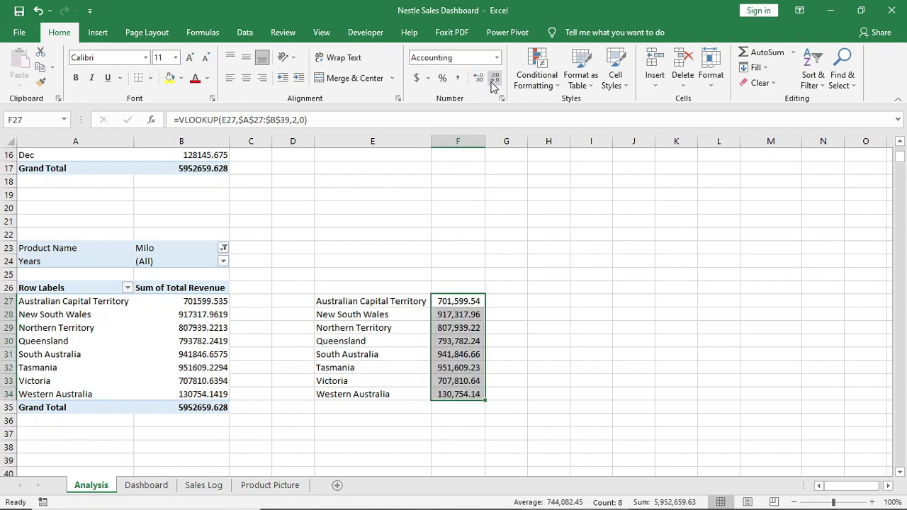
pyautogui.click(493, 77)
pyautogui.click(494, 77)
# Insert a filled map chart from the state revenues in E27:F34, and remove its title and legend.
pyautogui.moveTo(391, 301); pyautogui.dragTo(450, 394)
pyautogui.click(98, 32)
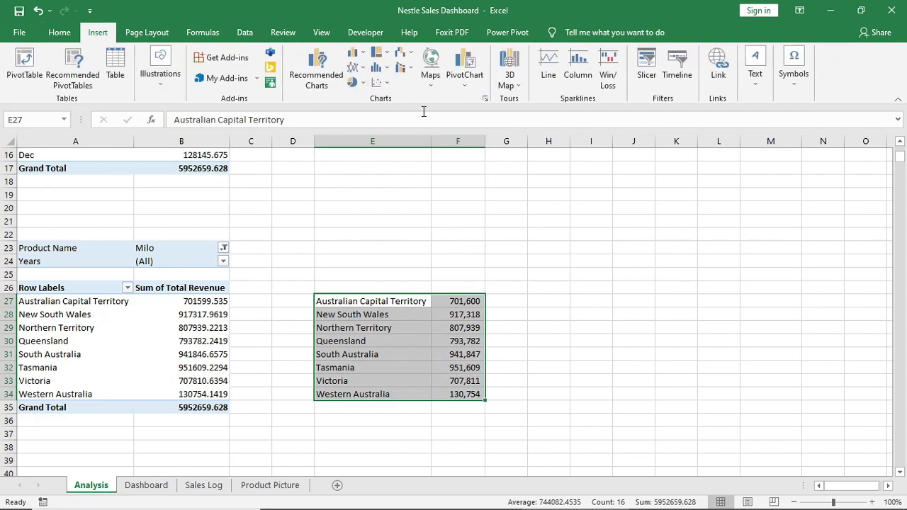
pyautogui.click(431, 68)
pyautogui.click(433, 124)
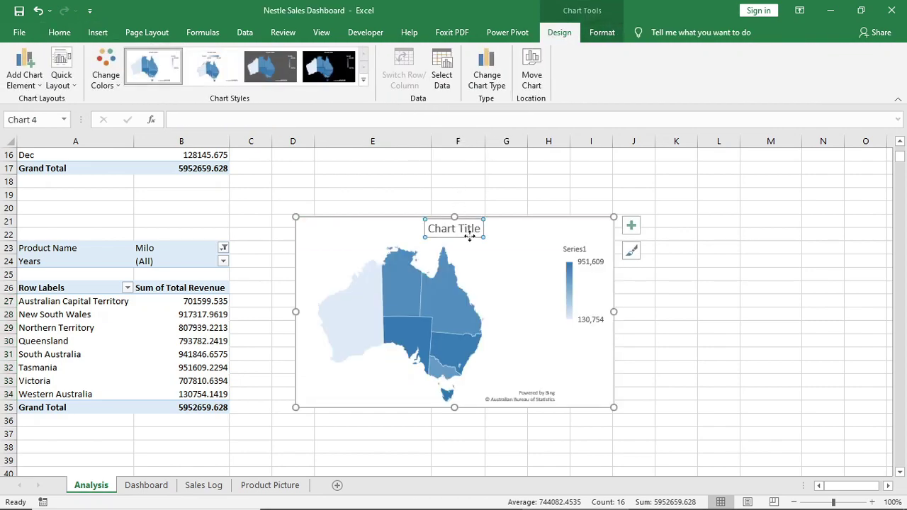
pyautogui.press('Delete')
pyautogui.click(574, 260)
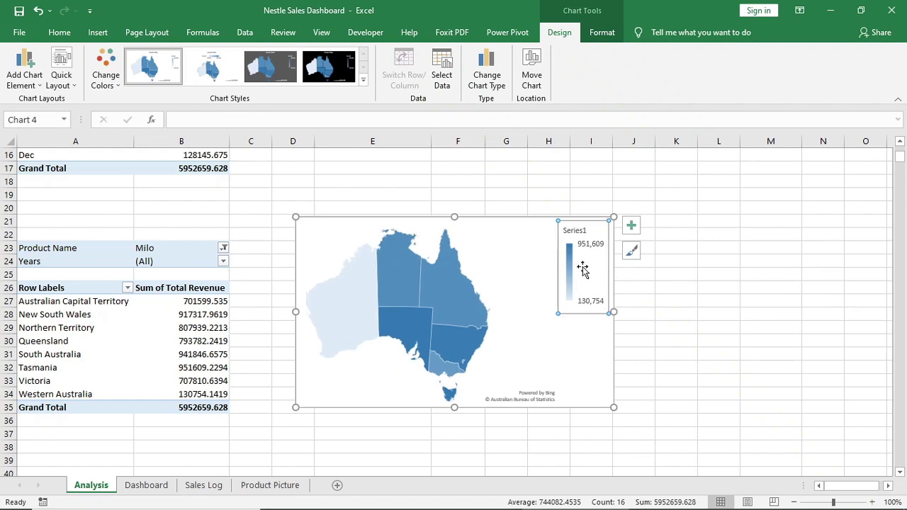
pyautogui.press('Delete')
# Move the Australia map chart from the Analysis sheet to the Dashboard sheet, beside the monthly line chart.
pyautogui.rightClick(570, 219)
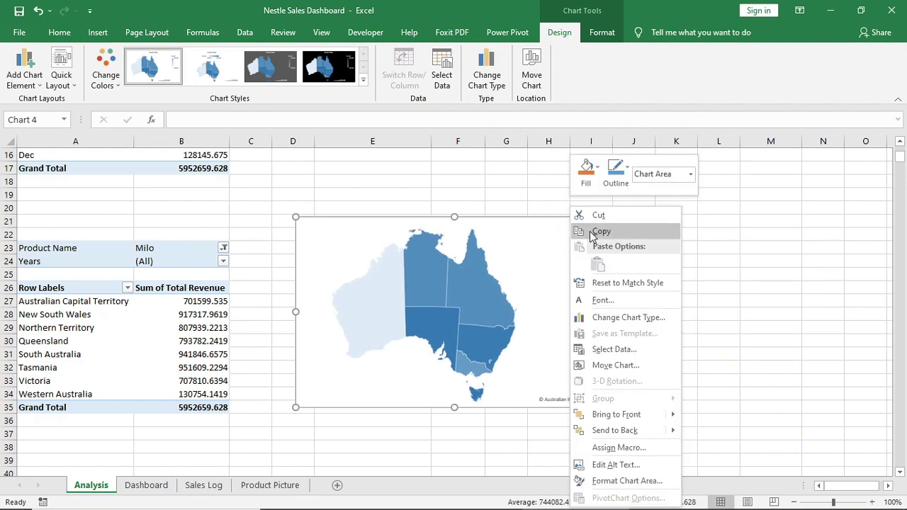
pyautogui.click(595, 241)
pyautogui.press('Delete')
pyautogui.click(148, 488)
pyautogui.click(670, 257)
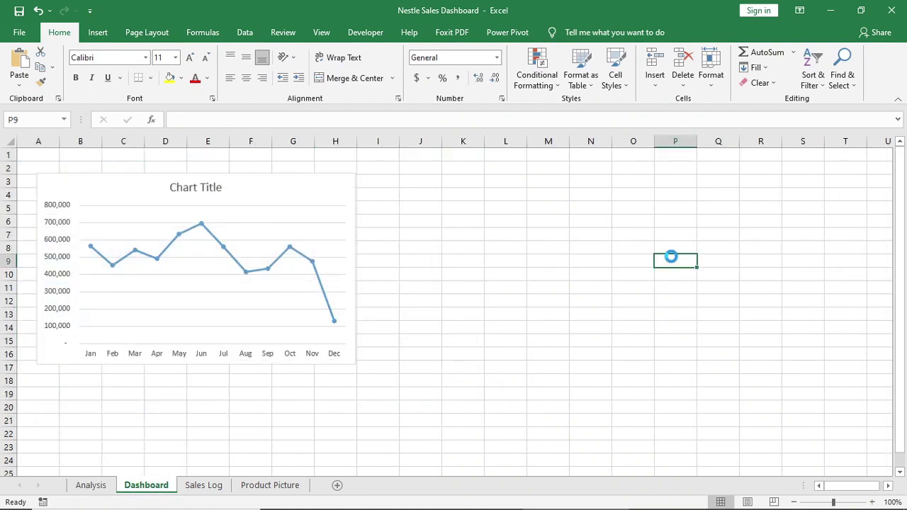
pyautogui.hotkey('ctrl', 'v')
pyautogui.moveTo(682, 257); pyautogui.dragTo(443, 199)
# Duplicate the Sales Location PivotTable range A23:B35 on the Analysis sheet, placing the copy at A41.
pyautogui.click(75, 488)
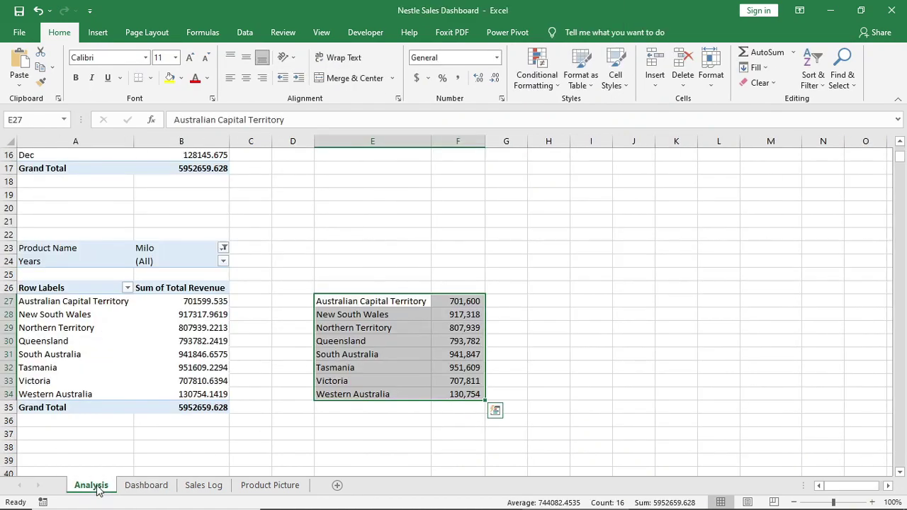
pyautogui.click(672, 364)
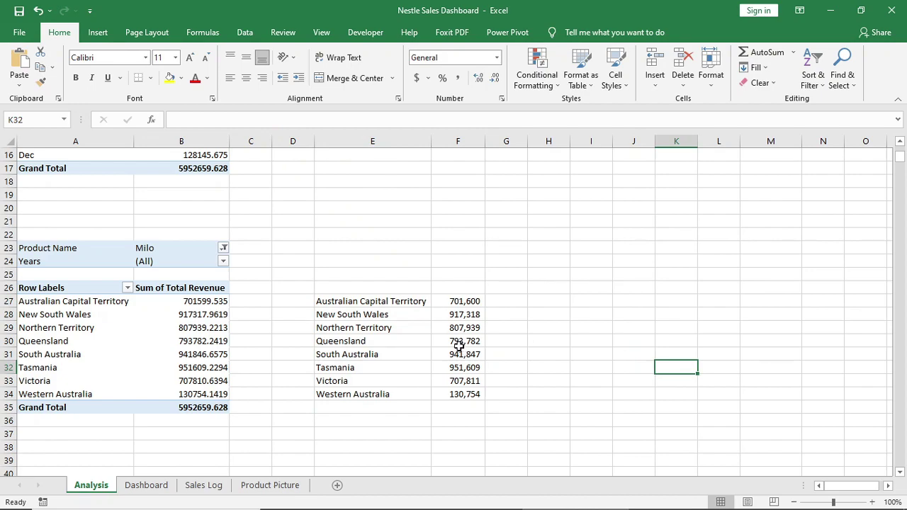
pyautogui.moveTo(52, 248); pyautogui.dragTo(209, 409)
pyautogui.hotkey('ctrl', 'c')
pyautogui.scroll(-4, 147, 341)
pyautogui.scroll(-1, 146, 341)
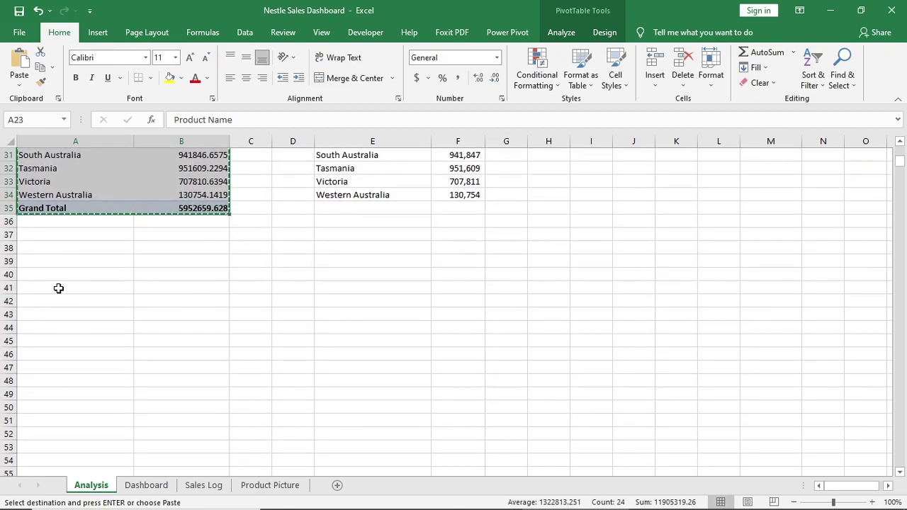
pyautogui.click(47, 288)
pyautogui.hotkey('ctrl', 'v')
pyautogui.scroll(-2, 316, 338)
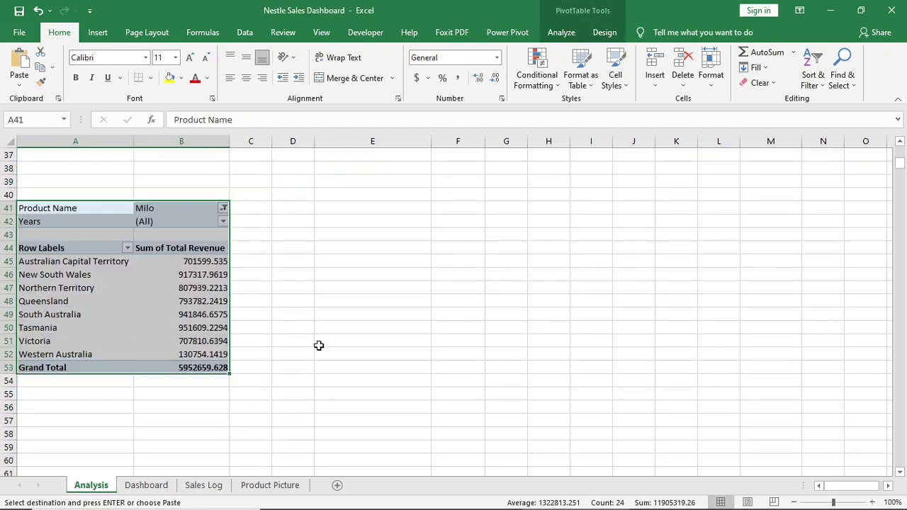
pyautogui.click(320, 351)
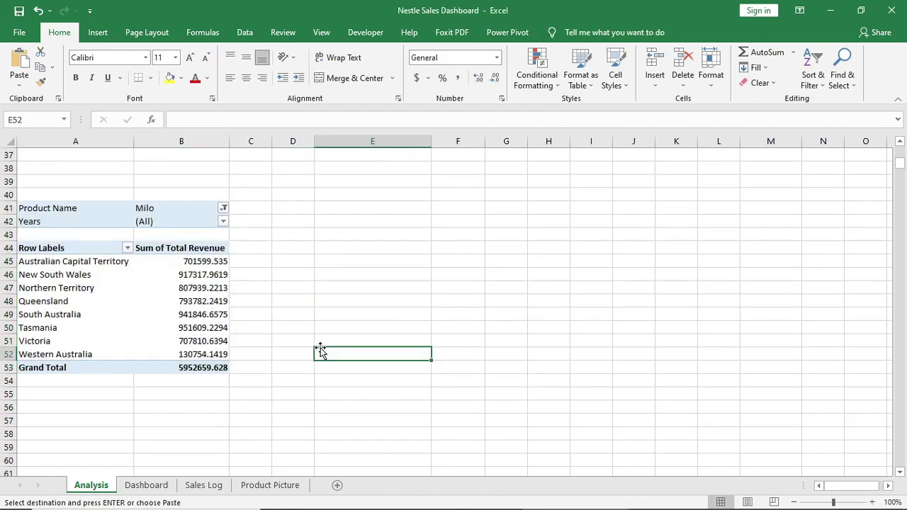
# Replace Sales Location with Product Name as the row field of the PivotTable copy at A41.
pyautogui.click(192, 298)
pyautogui.click(563, 32)
pyautogui.click(822, 53)
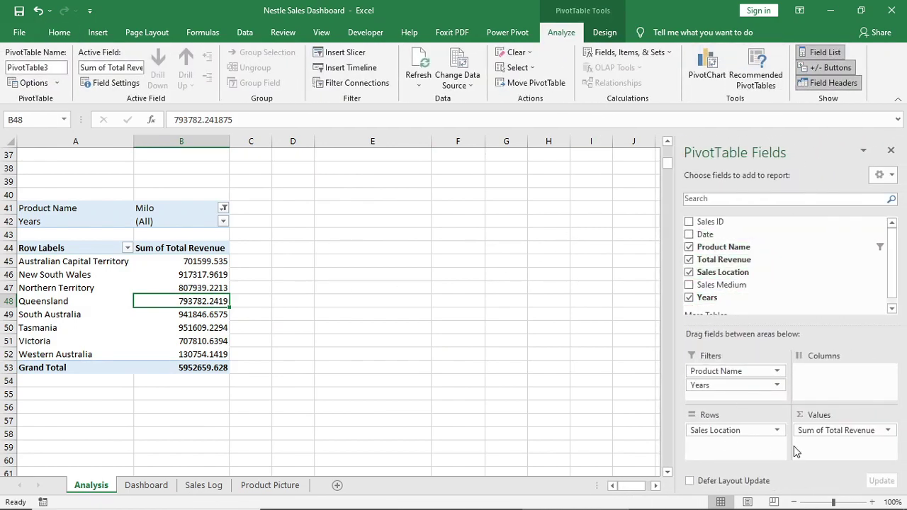
pyautogui.moveTo(757, 434); pyautogui.dragTo(589, 383)
pyautogui.moveTo(723, 247); pyautogui.dragTo(737, 443)
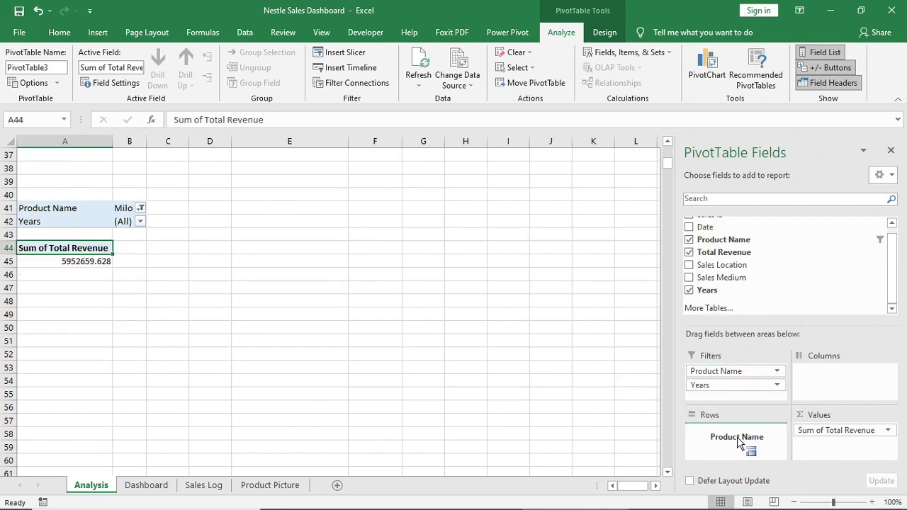
pyautogui.click(891, 150)
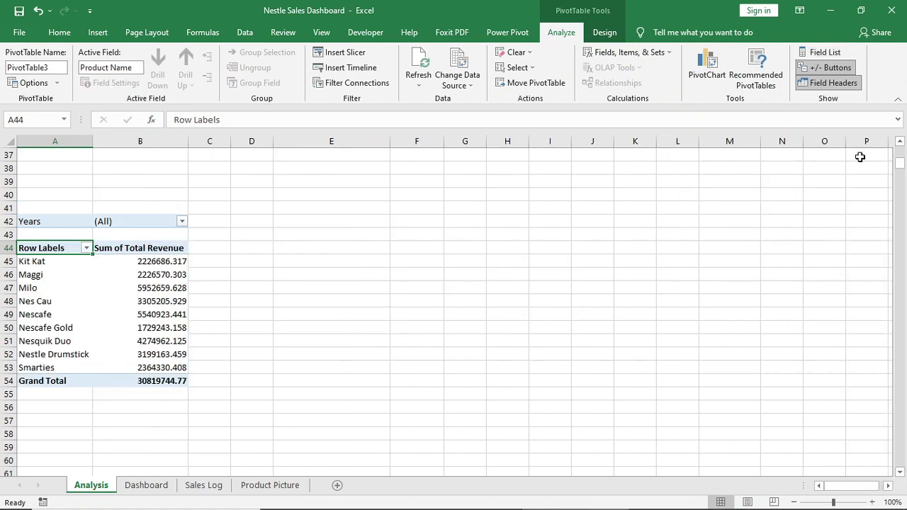
# Insert a line PivotChart with markers from the product revenue PivotTable and title it "Year - Product".
pyautogui.click(146, 288)
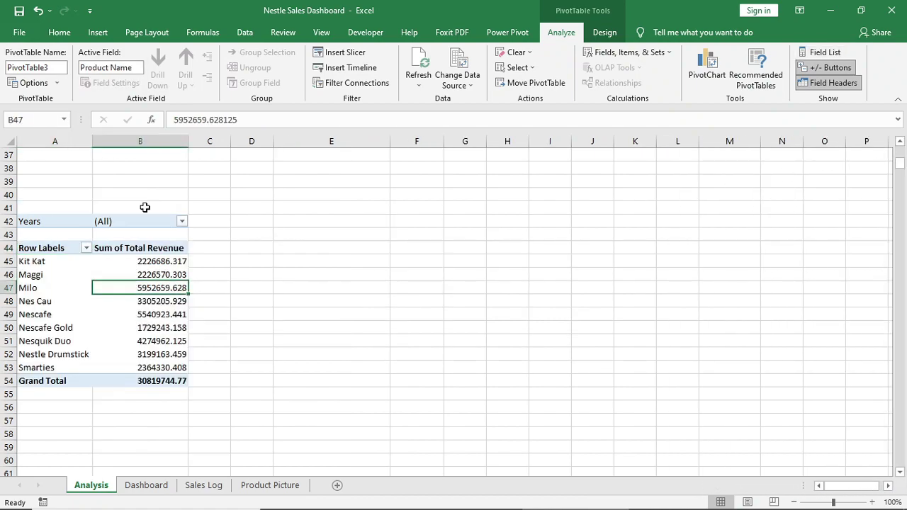
pyautogui.click(97, 32)
pyautogui.click(352, 68)
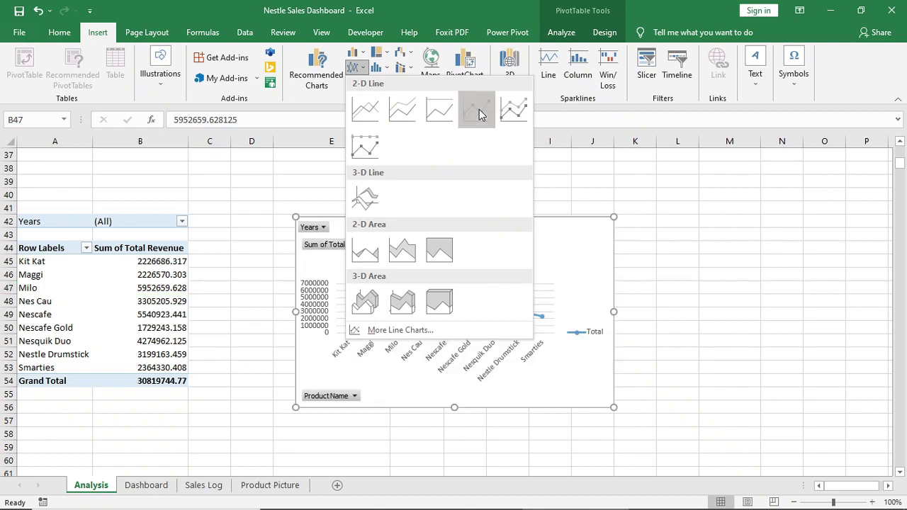
pyautogui.click(477, 107)
pyautogui.doubleClick(452, 271)
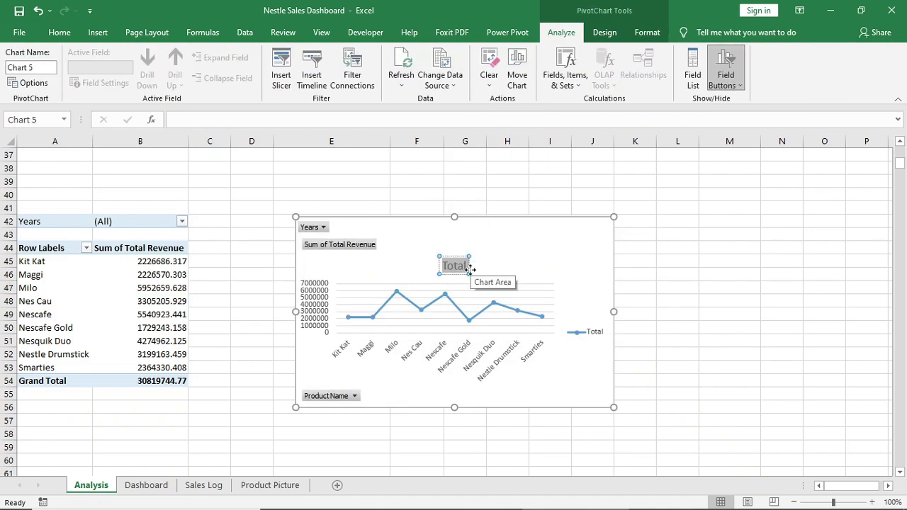
pyautogui.write('Year - Product')
pyautogui.click(593, 180)
# Move the "Year - Product" chart from the Analysis sheet to the Dashboard sheet, below the map.
pyautogui.click(563, 218)
pyautogui.hotkey('ctrl', 'x')
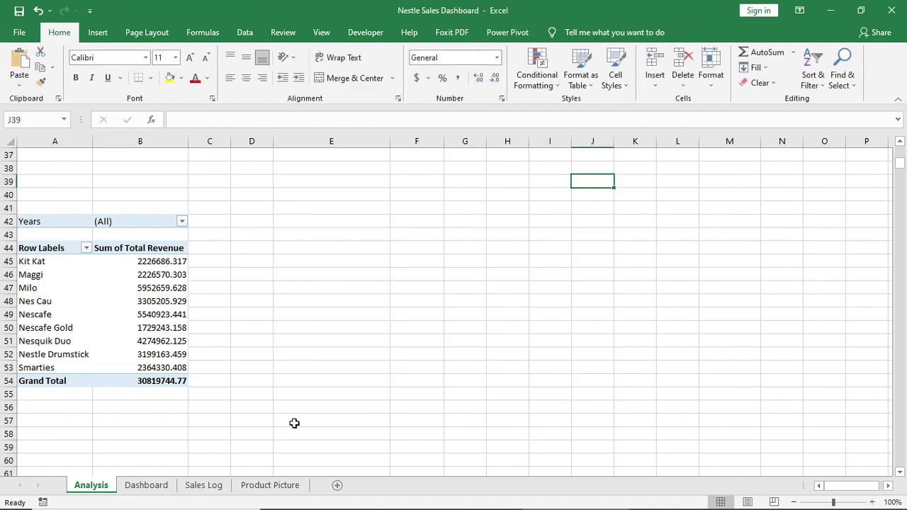
pyautogui.click(146, 486)
pyautogui.scroll(-4, 423, 392)
pyautogui.click(434, 368)
pyautogui.hotkey('ctrl', 'v')
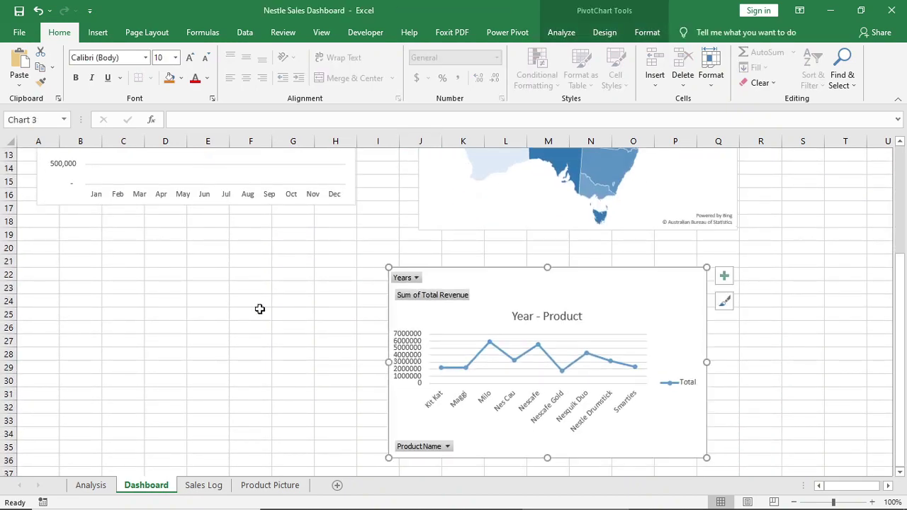
# Disconnect the Product Name slicer on the Analysis sheet from PivotTable3 in its report connections.
pyautogui.click(91, 485)
pyautogui.scroll(12, 297, 346)
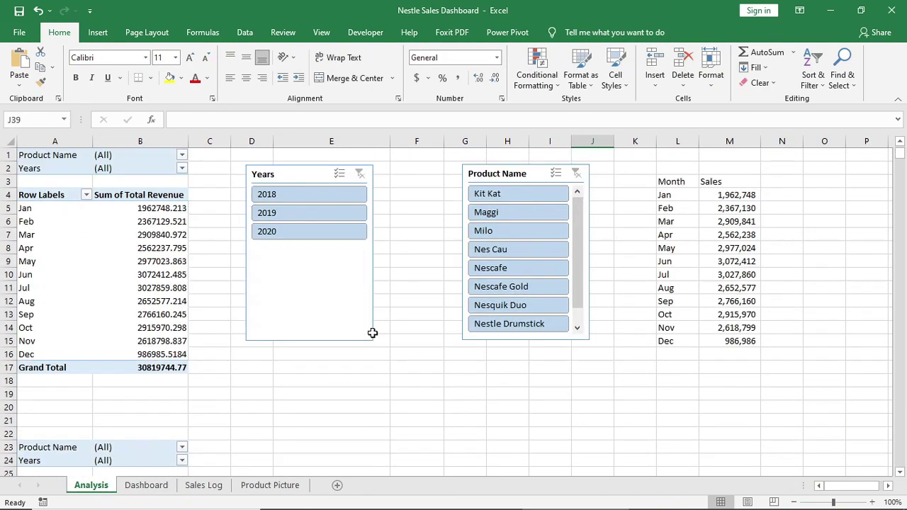
pyautogui.rightClick(476, 179)
pyautogui.click(501, 340)
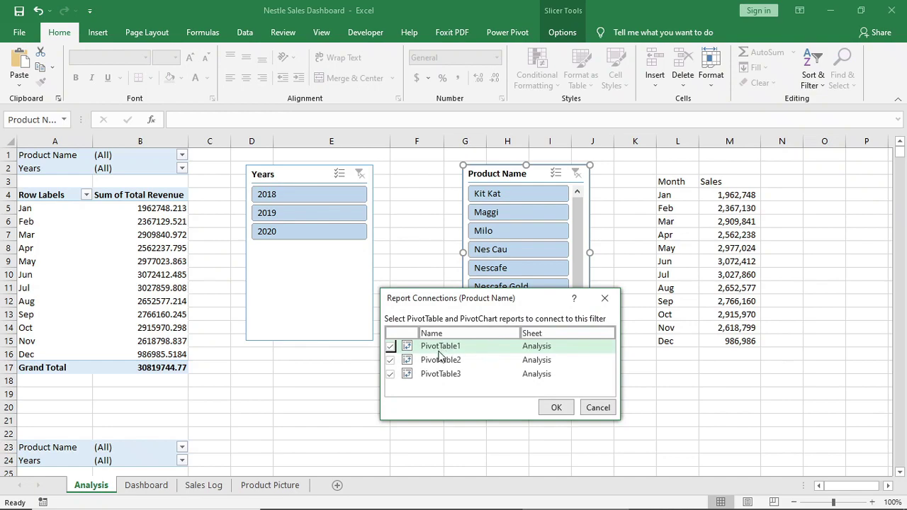
pyautogui.click(390, 376)
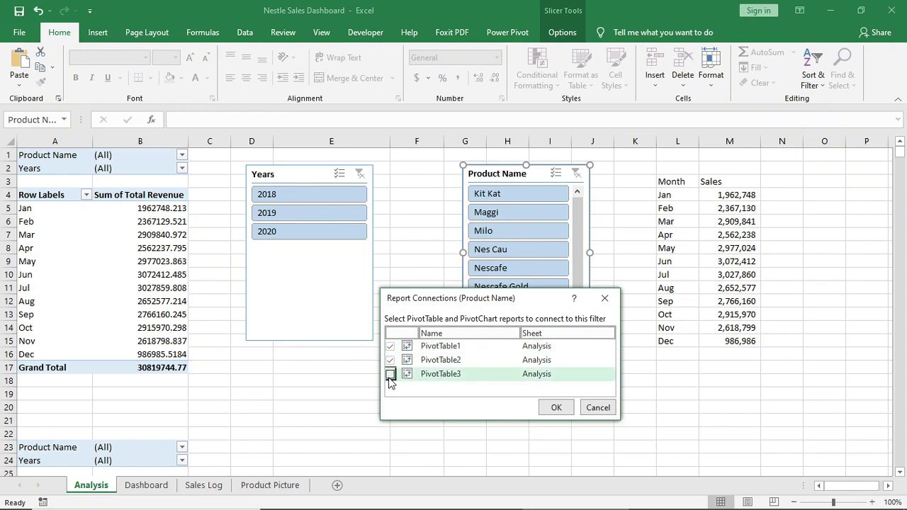
pyautogui.click(554, 408)
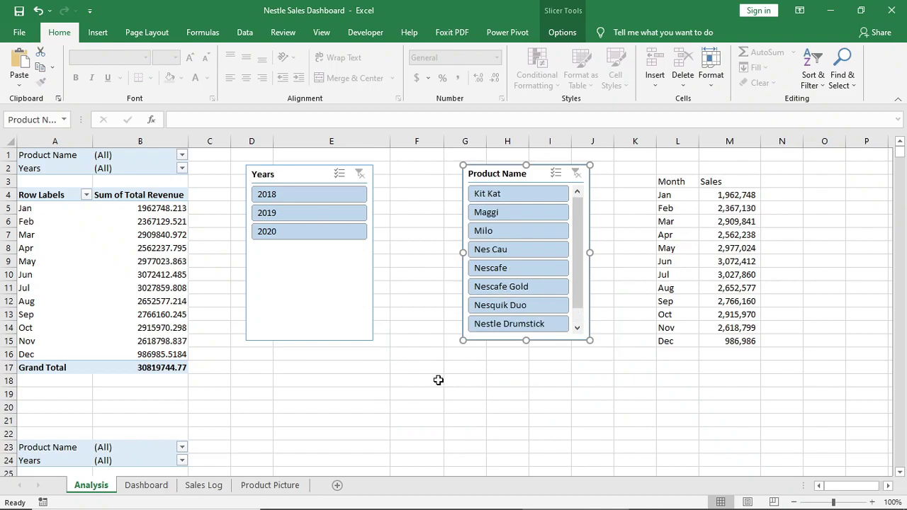
pyautogui.click(437, 379)
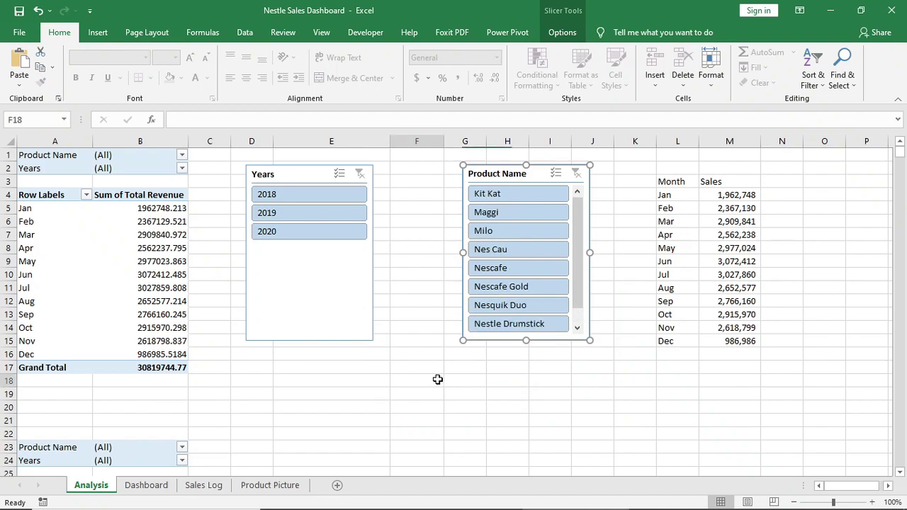
# Filter the Years slicer to 2020 and check the year filter across the PivotTables below.
pyautogui.click(327, 233)
pyautogui.scroll(-4, 352, 374)
pyautogui.scroll(-6, 352, 373)
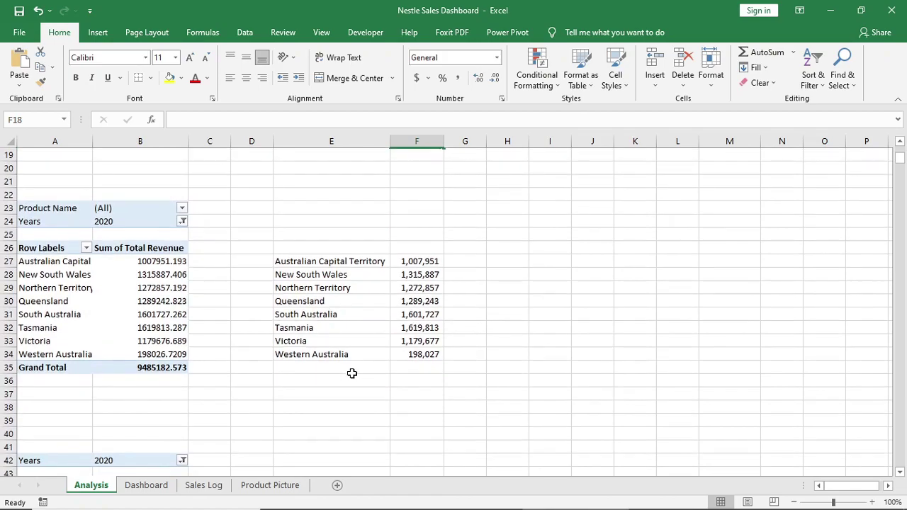
# Move the Product Name and Years slicers from the Analysis sheet to cell B22 of the Dashboard sheet, below the monthly line chart.
pyautogui.scroll(10, 417, 352)
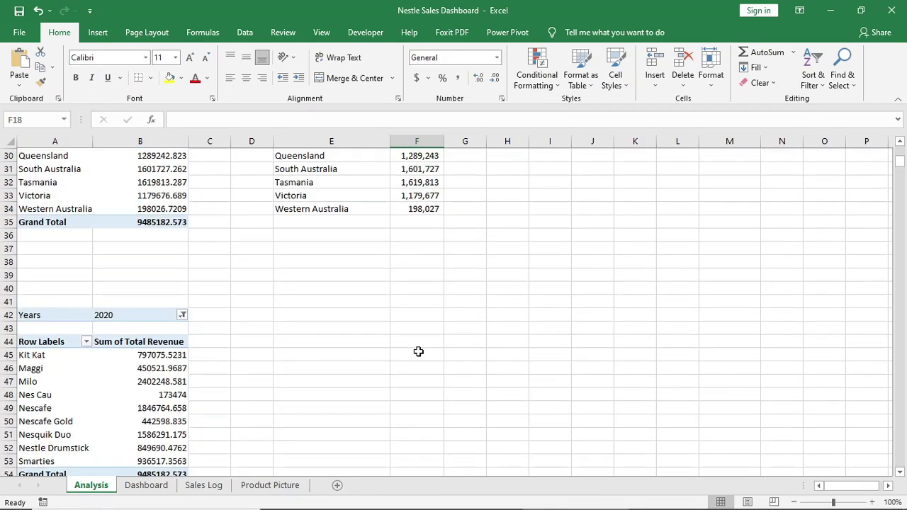
pyautogui.click(576, 402)
pyautogui.hotkey('ctrl', 'x')
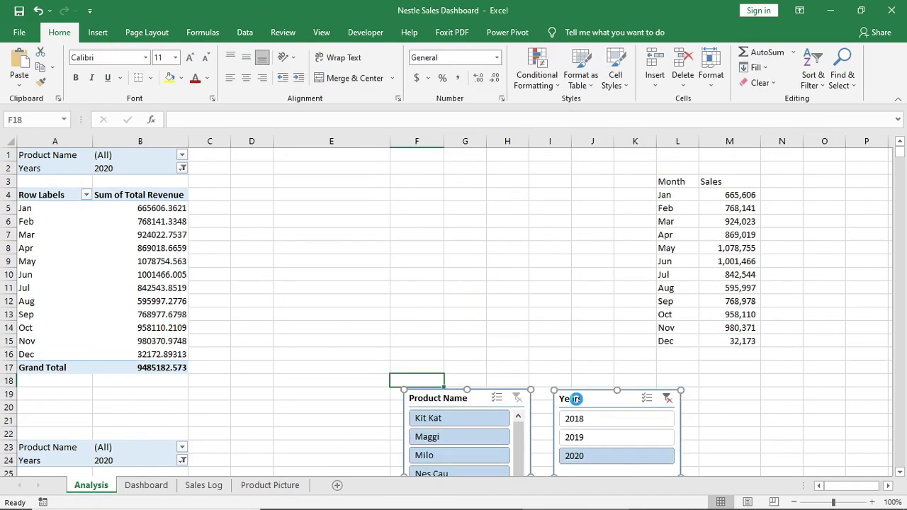
pyautogui.click(146, 485)
pyautogui.scroll(-5, 377, 340)
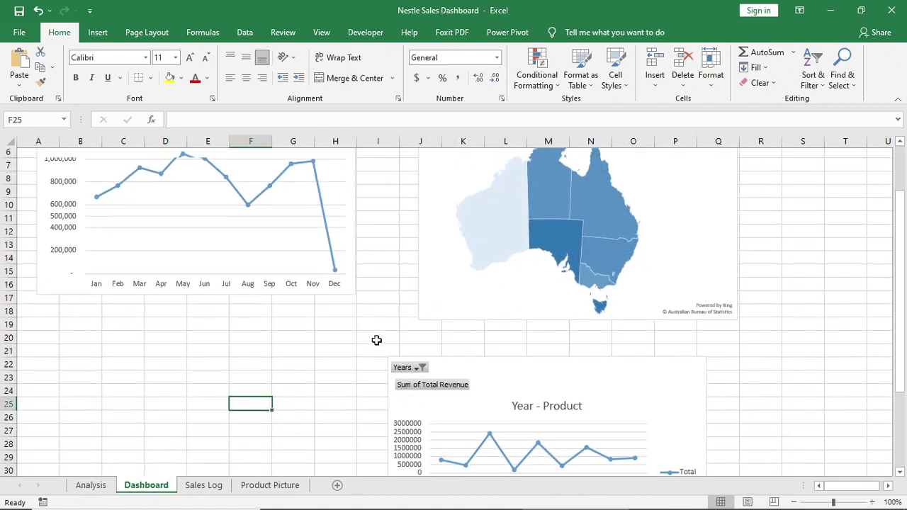
pyautogui.click(82, 235)
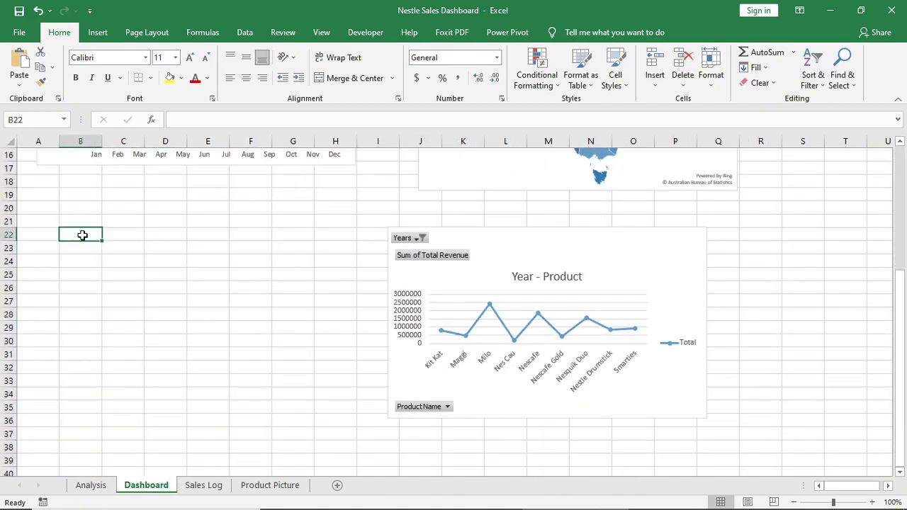
pyautogui.hotkey('ctrl', 'v')
# Enter the headings "Max Sales" in F4 and "Lowest Sales" in G4 on the Analysis sheet.
pyautogui.click(91, 485)
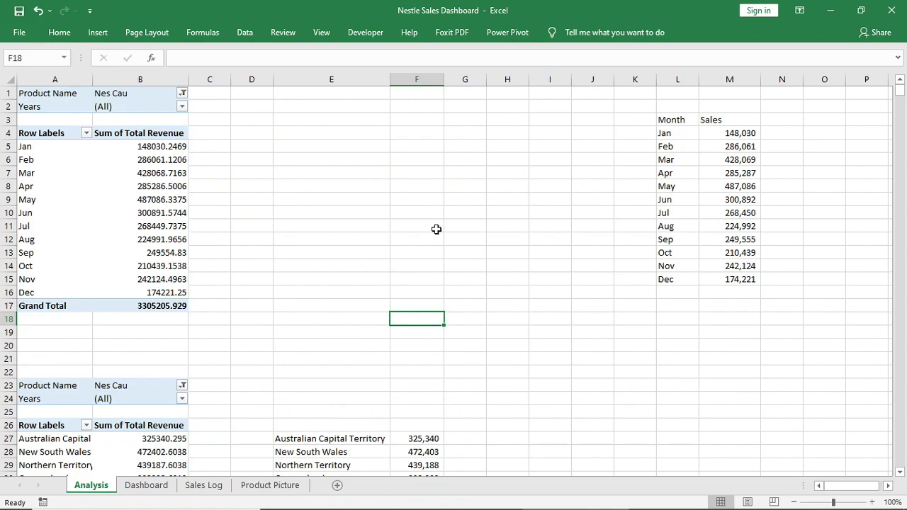
pyautogui.click(430, 133)
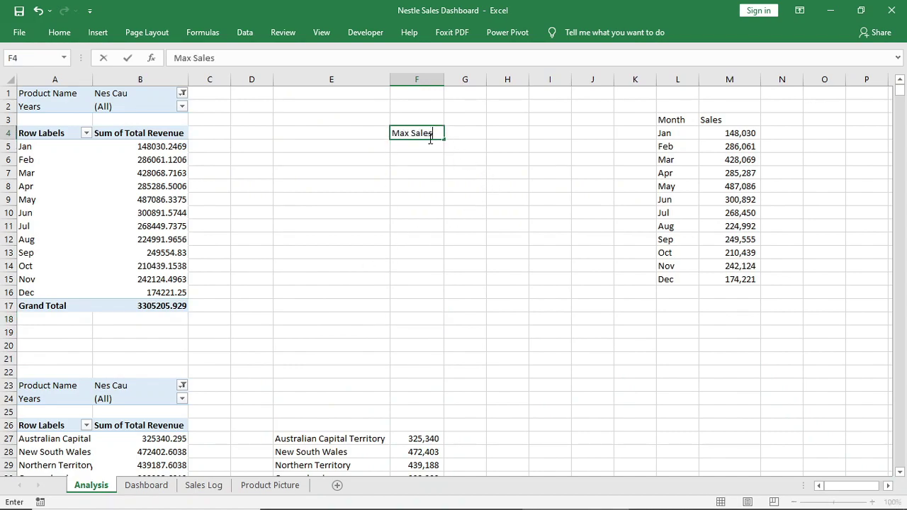
pyautogui.click(471, 133)
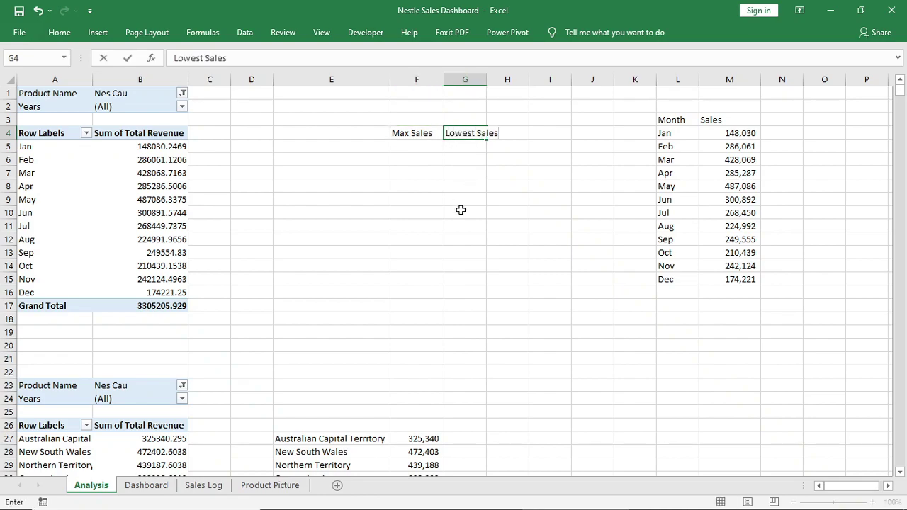
pyautogui.click(461, 209)
# Calculate the highest monthly sales in F5 with MAX over the Sales values M4:M15.
pyautogui.click(410, 145)
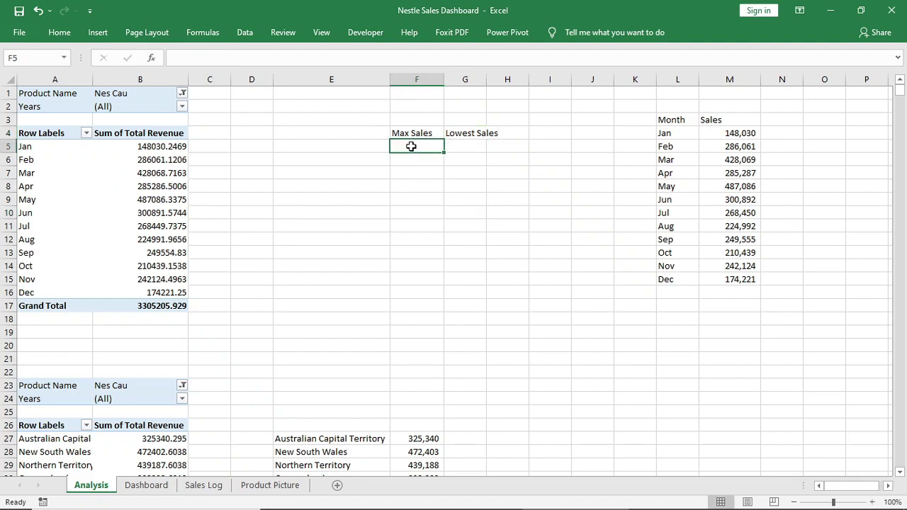
pyautogui.write('=max')
pyautogui.press('Tab')
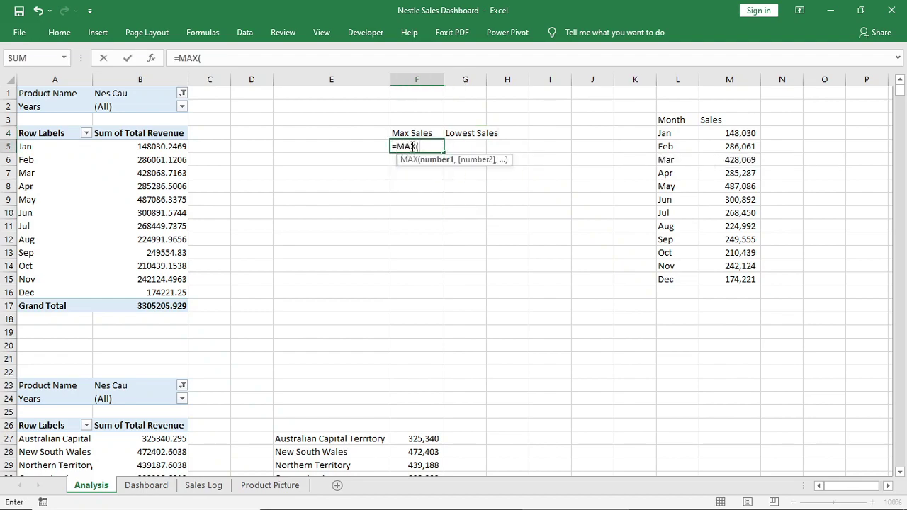
pyautogui.moveTo(728, 137); pyautogui.dragTo(737, 279)
pyautogui.press('Return')
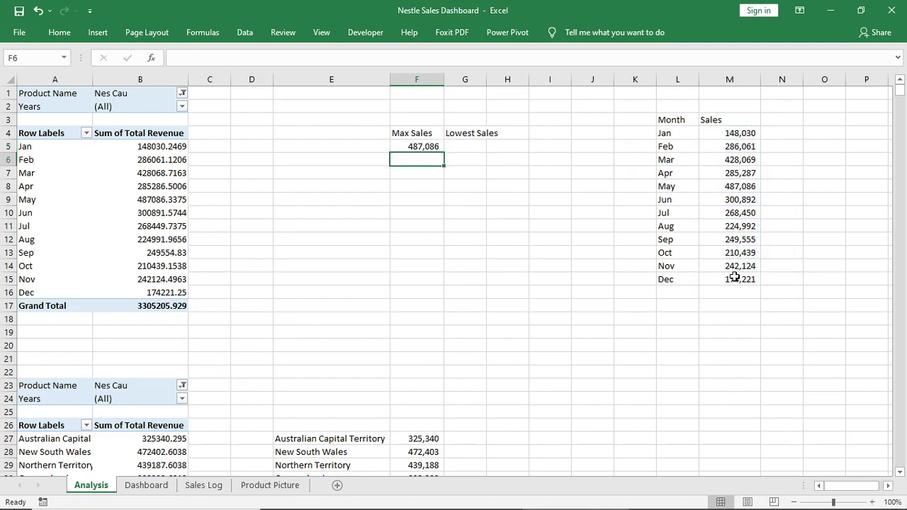
# Calculate the lowest monthly sales in G5 with MIN over the Sales values M4:M15.
pyautogui.click(467, 145)
pyautogui.write('=min')
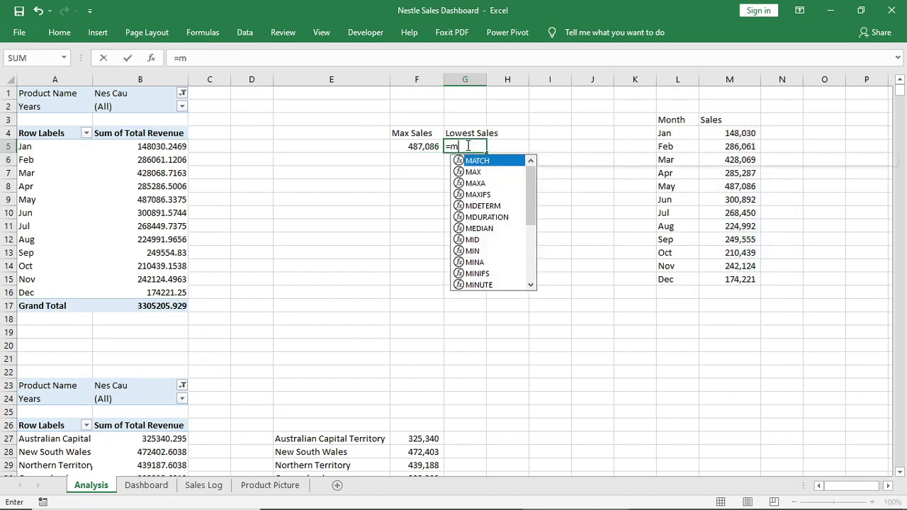
pyautogui.press('Tab')
pyautogui.moveTo(716, 139); pyautogui.dragTo(724, 286)
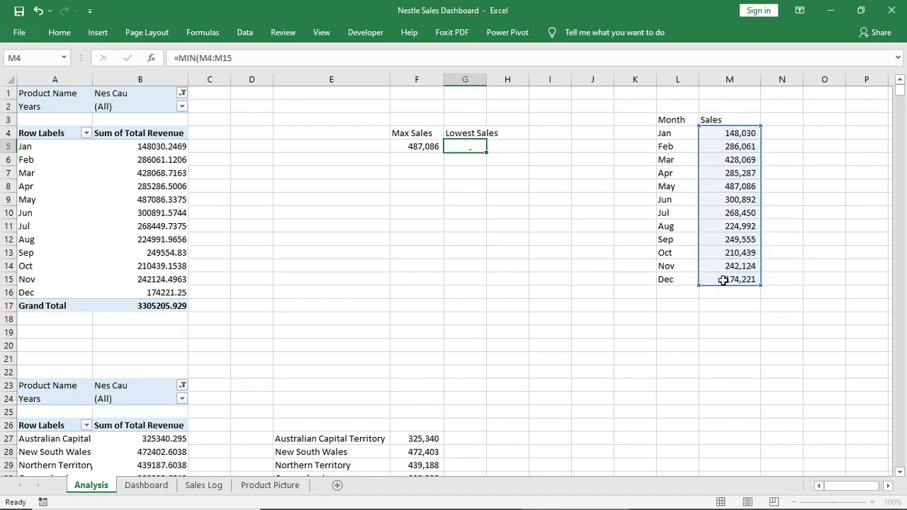
pyautogui.click(521, 265)
# Enter the heading "Average Sales" in H4, beside the Lowest Sales heading.
pyautogui.click(521, 133)
pyautogui.write('Average Sales')
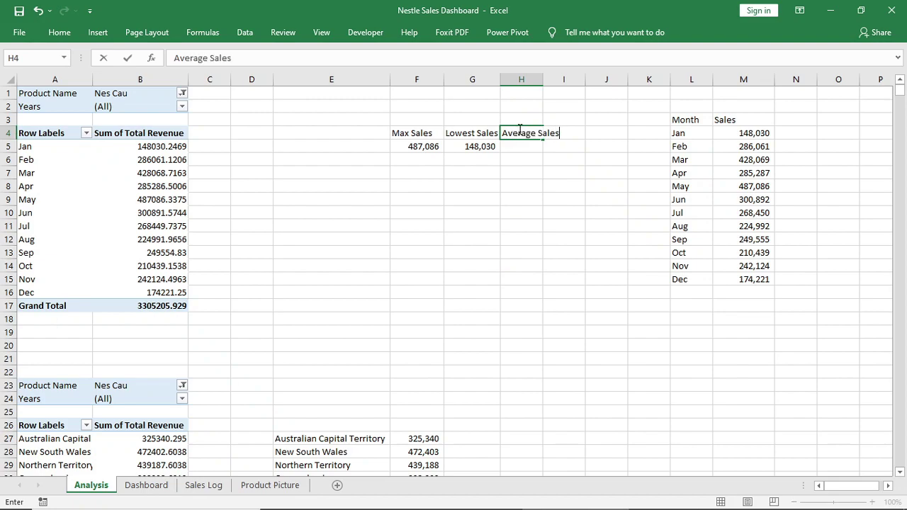
pyautogui.press('Return')
pyautogui.write('=avg')
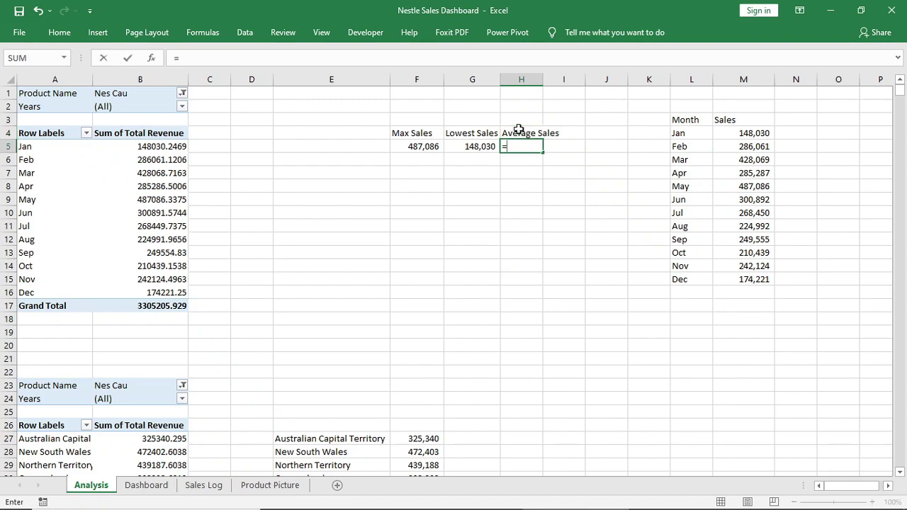
pyautogui.press('Tab')
pyautogui.press('BackSpace')
pyautogui.press('BackSpace')
pyautogui.press('BackSpace')
pyautogui.press('BackSpace')
pyautogui.press('BackSpace')
pyautogui.press('BackSpace')
pyautogui.press('BackSpace')
pyautogui.press('BackSpace')
pyautogui.press('BackSpace')
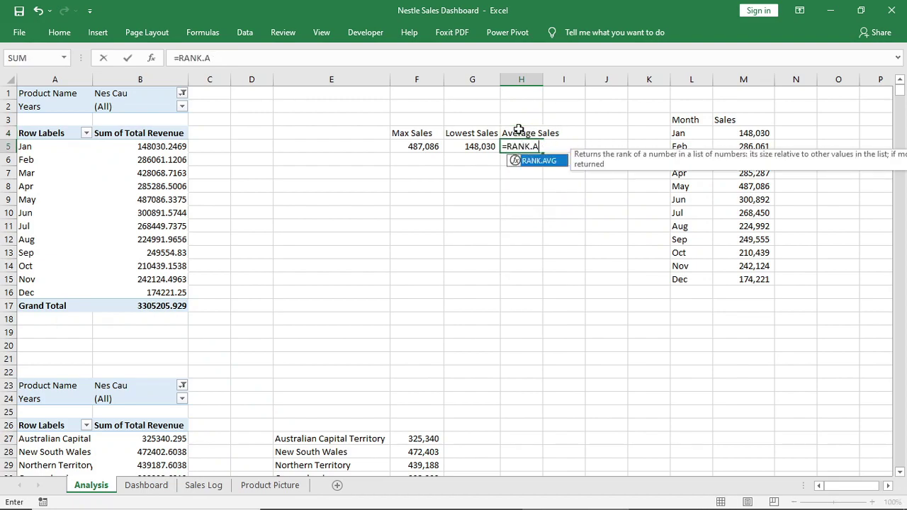
# Calculate the average monthly sales in H5 with AVERAGE over the Sales values M4:M15.
pyautogui.write('average')
pyautogui.press('Tab')
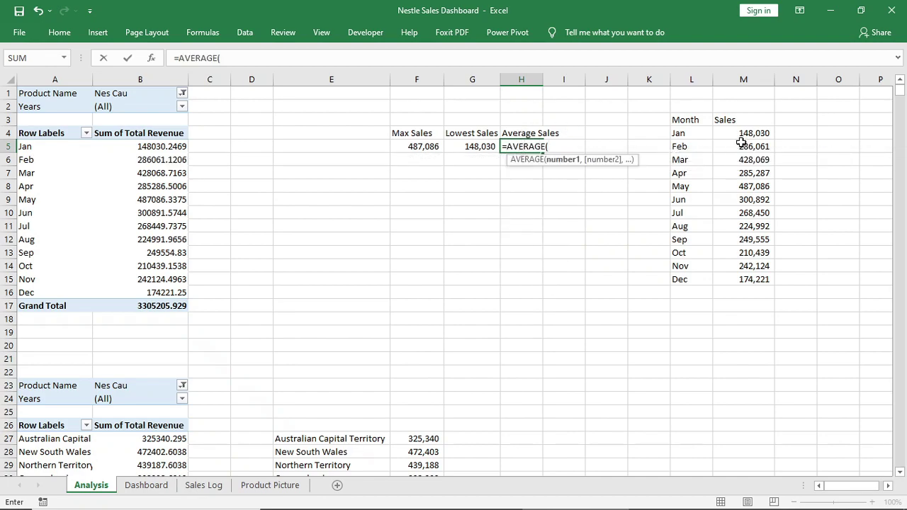
pyautogui.moveTo(743, 138); pyautogui.dragTo(755, 283)
pyautogui.press('Return')
pyautogui.click(472, 290)
# Draw a rectangle about 7.09" high and 1.48" wide down columns A and B of the Dashboard sheet and remove its outline.
pyautogui.click(146, 485)
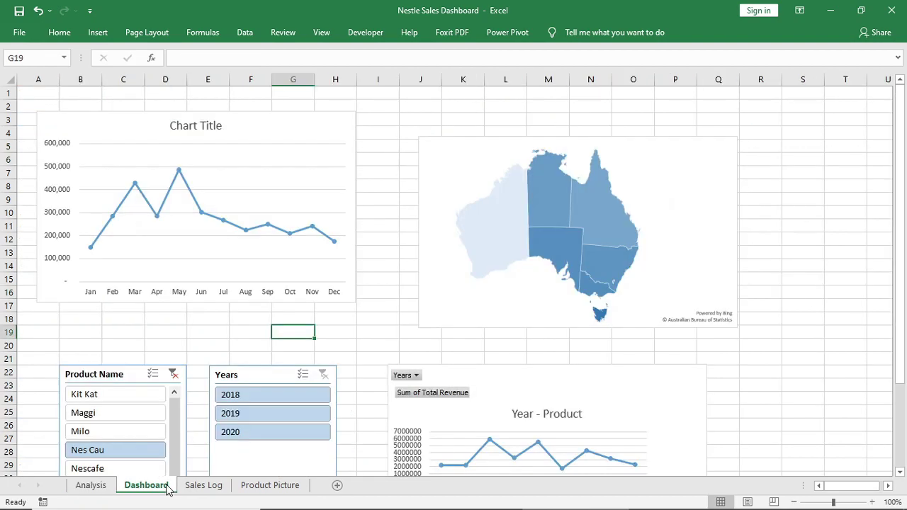
pyautogui.click(98, 33)
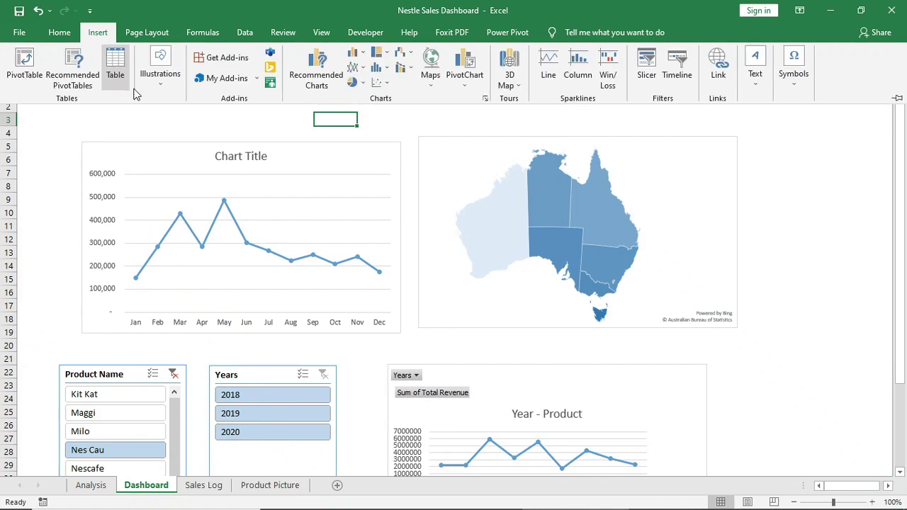
pyautogui.click(155, 89)
pyautogui.click(185, 137)
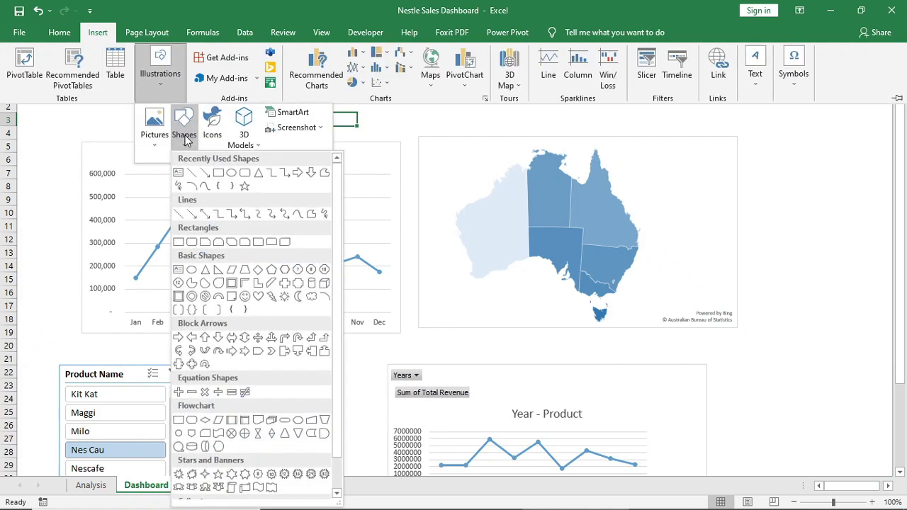
pyautogui.click(216, 173)
pyautogui.moveTo(17, 87); pyautogui.dragTo(110, 403)
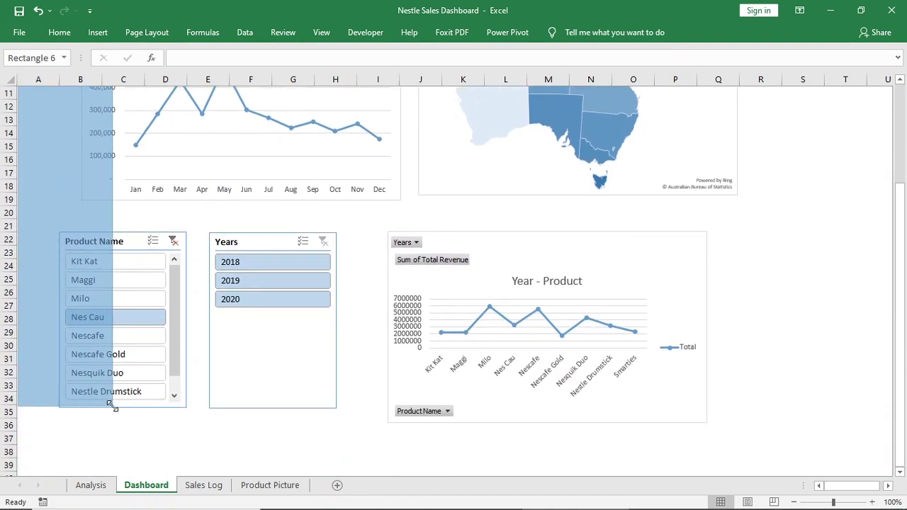
pyautogui.scroll(3, 77, 356)
pyautogui.click(577, 31)
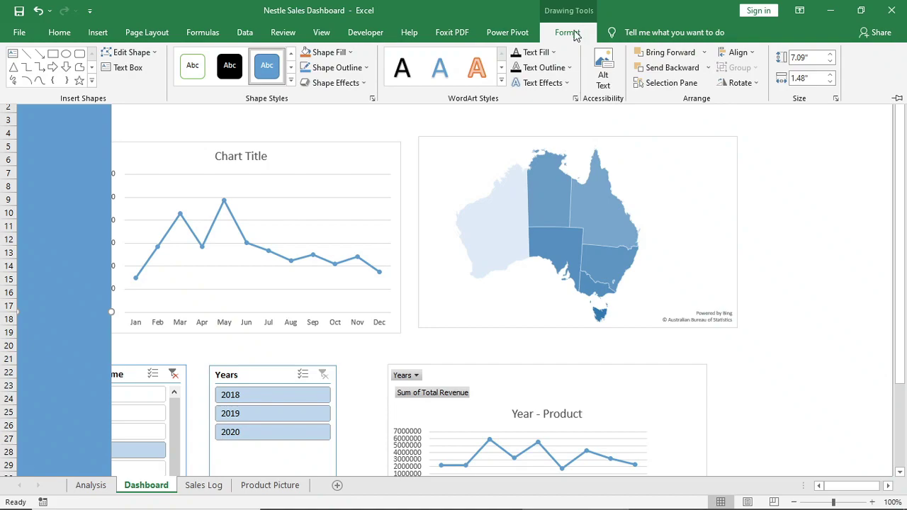
pyautogui.click(337, 68)
pyautogui.click(332, 231)
# Give the rectangle a linear gradient fill at 270° and delete the middle gradient stops, keeping only the two end stops.
pyautogui.rightClick(55, 189)
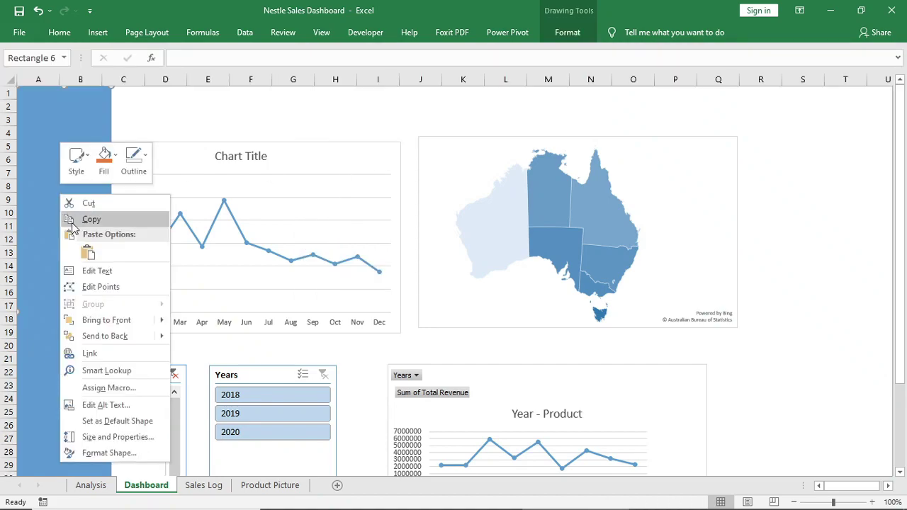
pyautogui.click(90, 452)
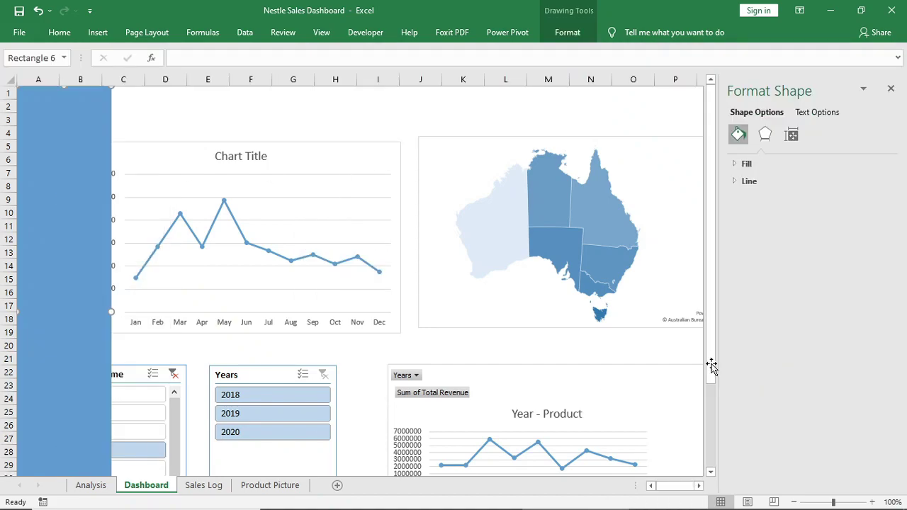
pyautogui.click(741, 164)
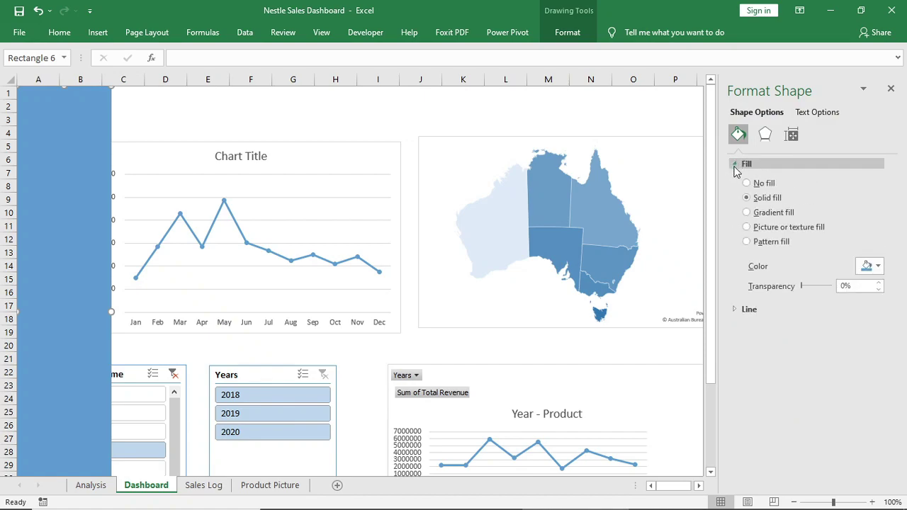
pyautogui.click(747, 213)
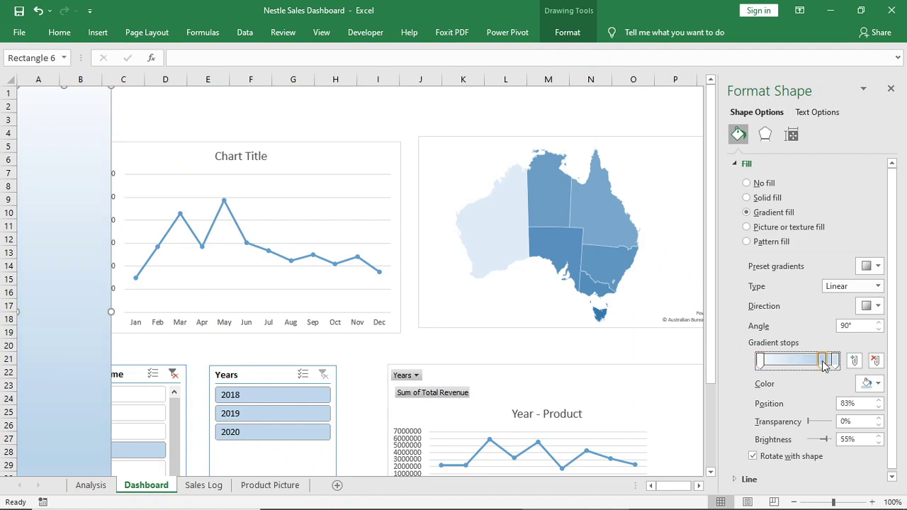
pyautogui.press('Delete')
pyautogui.click(862, 307)
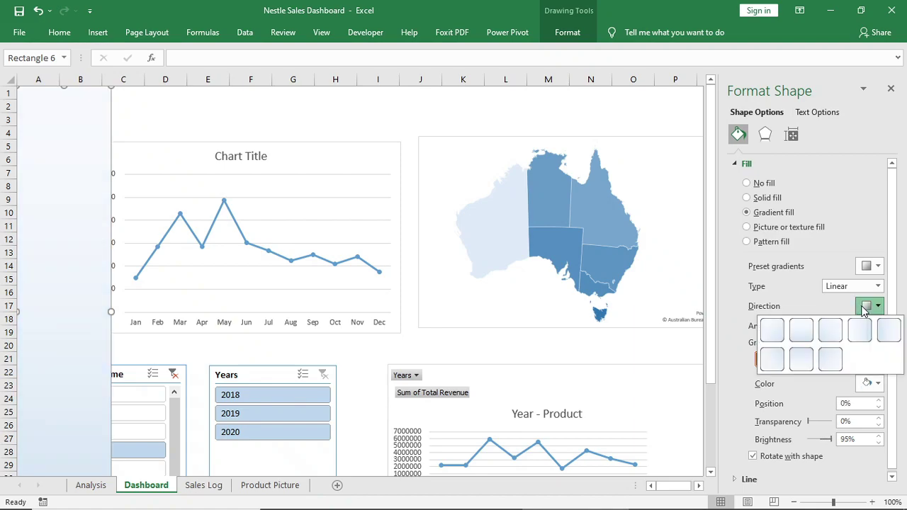
pyautogui.click(801, 359)
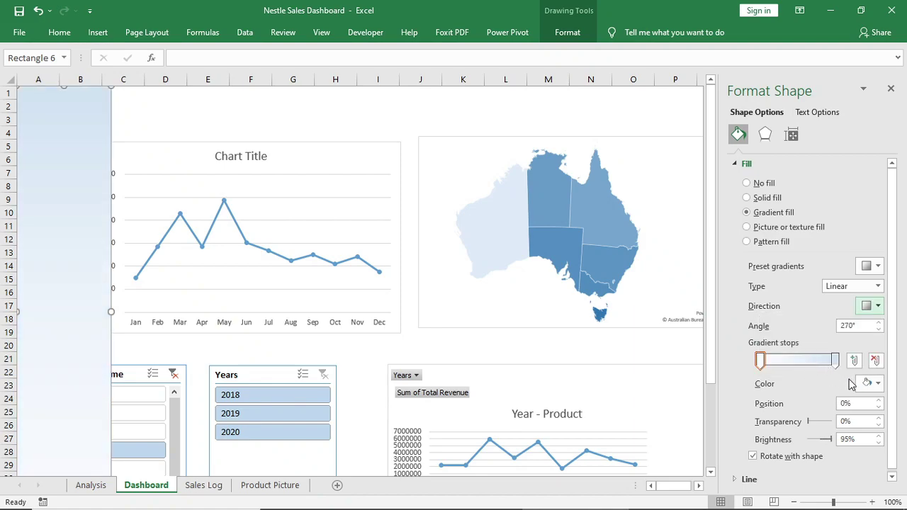
# Set the rectangle's first gradient stop to teal and its last gradient stop to green.
pyautogui.click(869, 383)
pyautogui.click(796, 356)
pyautogui.click(838, 360)
pyautogui.click(868, 383)
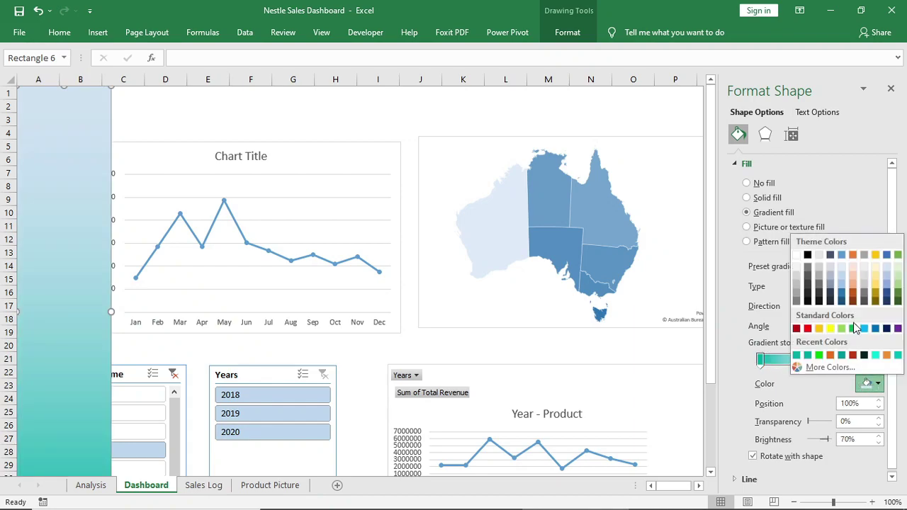
pyautogui.click(852, 328)
# Set the rectangle's gradient to a 135° diagonal with dark red and teal stops, and swap the stops so teal fills its upper-right corner.
pyautogui.click(866, 306)
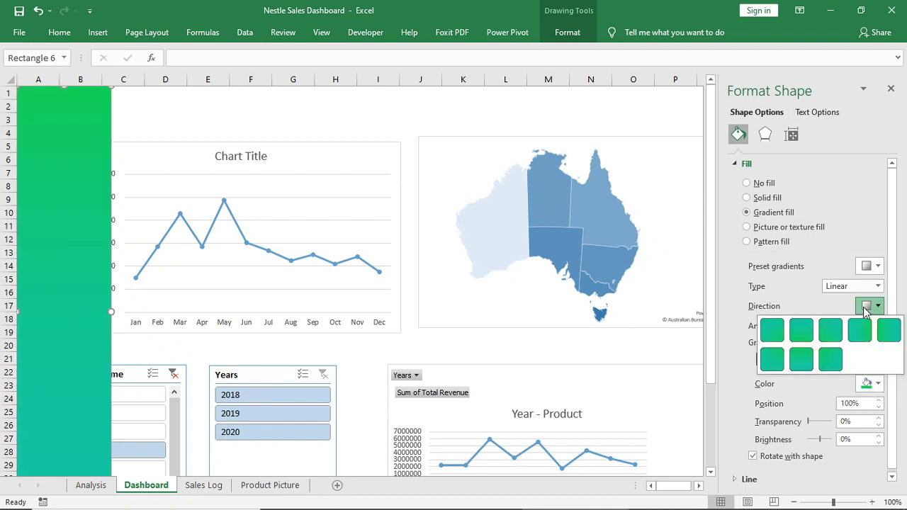
pyautogui.click(831, 330)
pyautogui.click(760, 360)
pyautogui.click(868, 383)
pyautogui.click(871, 389)
pyautogui.click(795, 348)
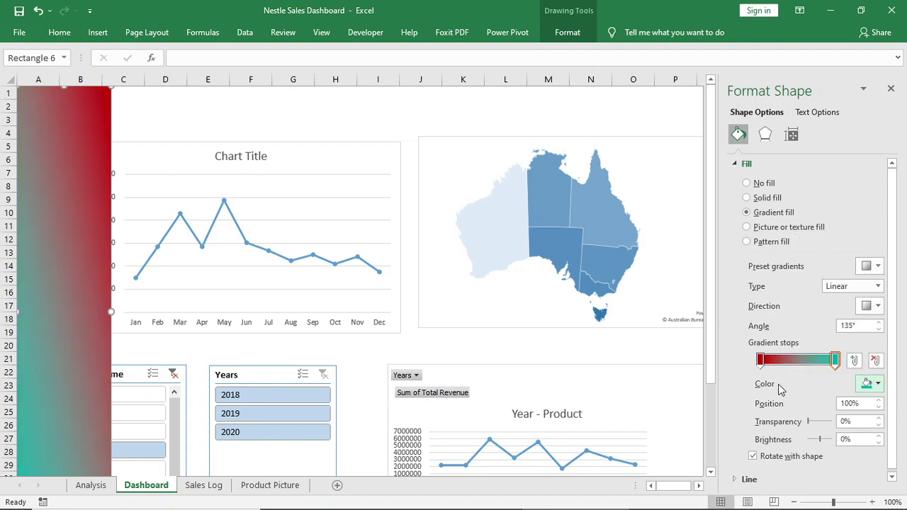
pyautogui.moveTo(836, 365); pyautogui.dragTo(768, 360)
pyautogui.click(639, 119)
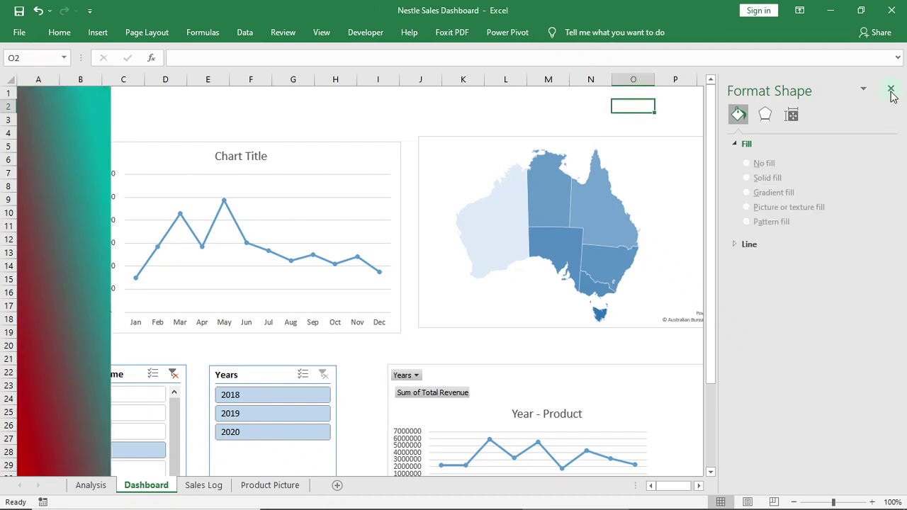
pyautogui.click(891, 88)
# Apply a preset shadow effect to the gradient rectangle on the Dashboard sheet.
pyautogui.click(93, 111)
pyautogui.click(583, 33)
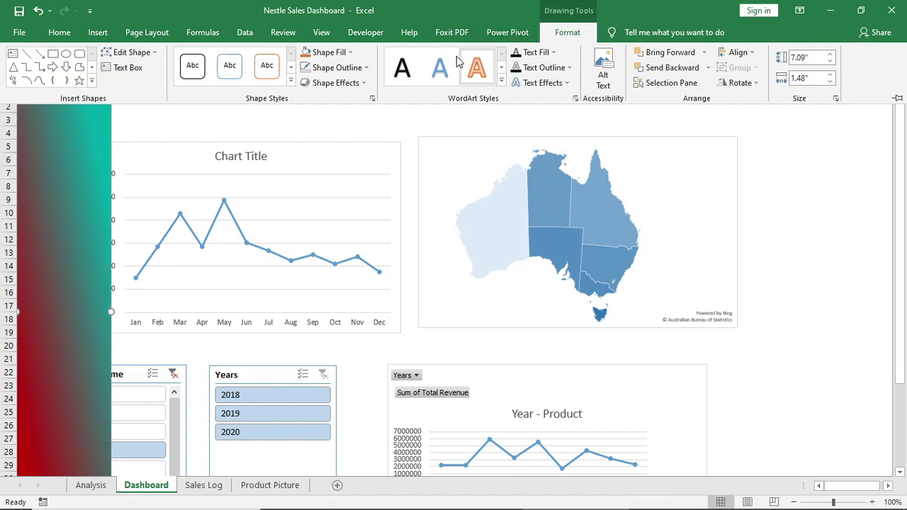
pyautogui.click(336, 82)
pyautogui.moveTo(356, 117)
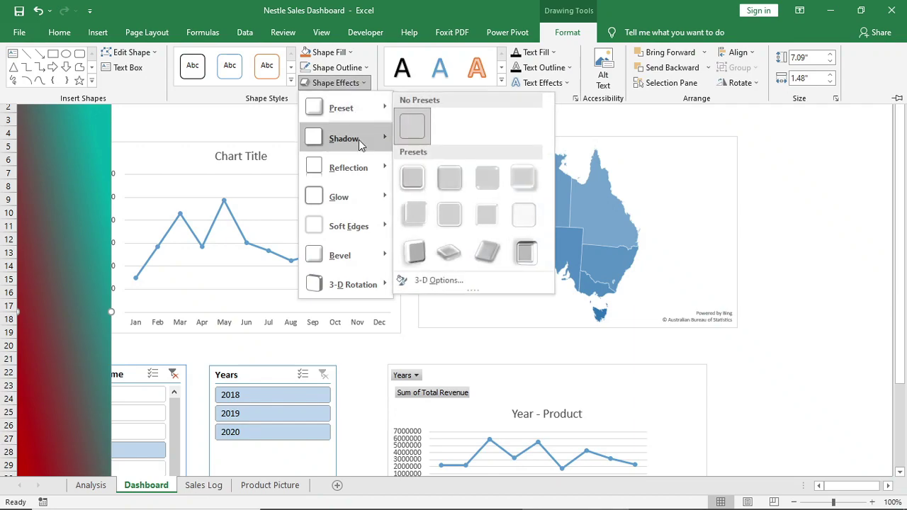
pyautogui.moveTo(348, 139)
pyautogui.click(409, 209)
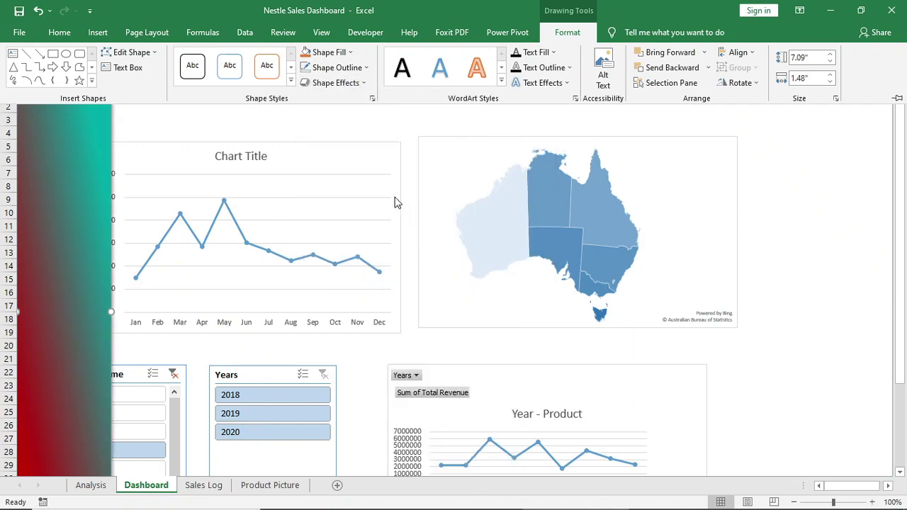
# Draw a rounded rectangle over the Dashboard charts, overlapping the gradient strip, and resize it to about 12.66" wide by 5.71" high.
pyautogui.click(335, 119)
pyautogui.click(108, 35)
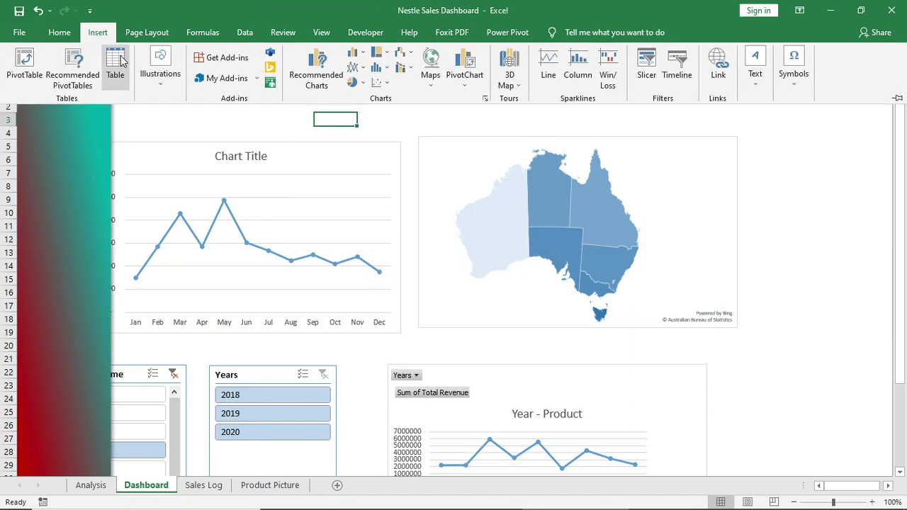
pyautogui.click(165, 89)
pyautogui.click(189, 139)
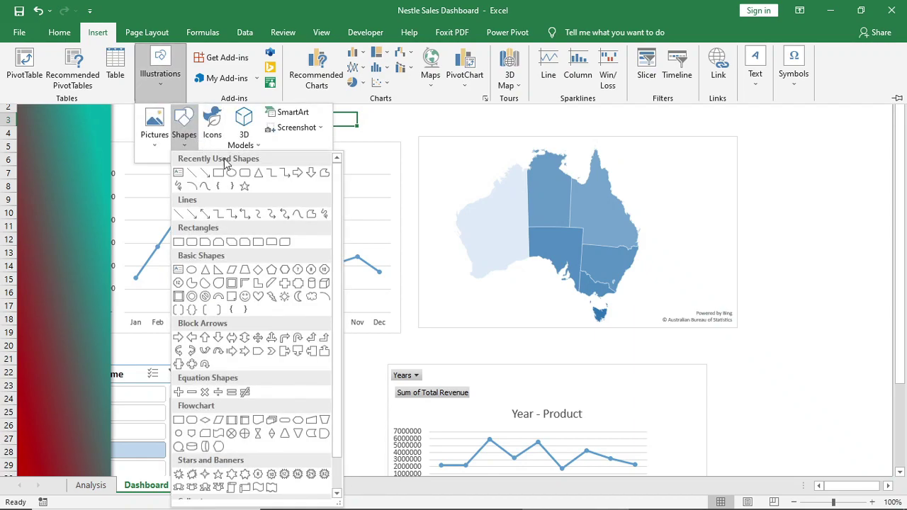
pyautogui.click(245, 177)
pyautogui.moveTo(112, 56); pyautogui.dragTo(373, 245)
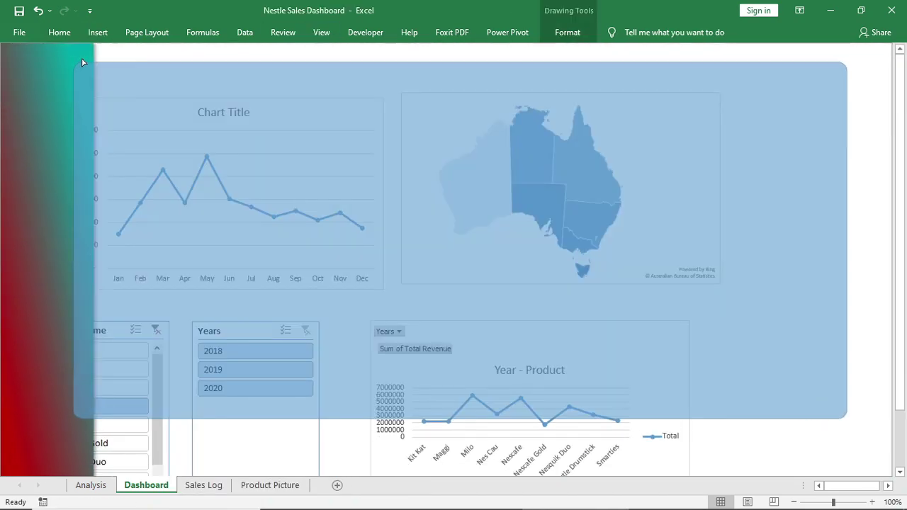
pyautogui.moveTo(82, 62); pyautogui.dragTo(77, 62)
pyautogui.moveTo(350, 184); pyautogui.dragTo(350, 192)
pyautogui.moveTo(842, 248); pyautogui.dragTo(872, 252)
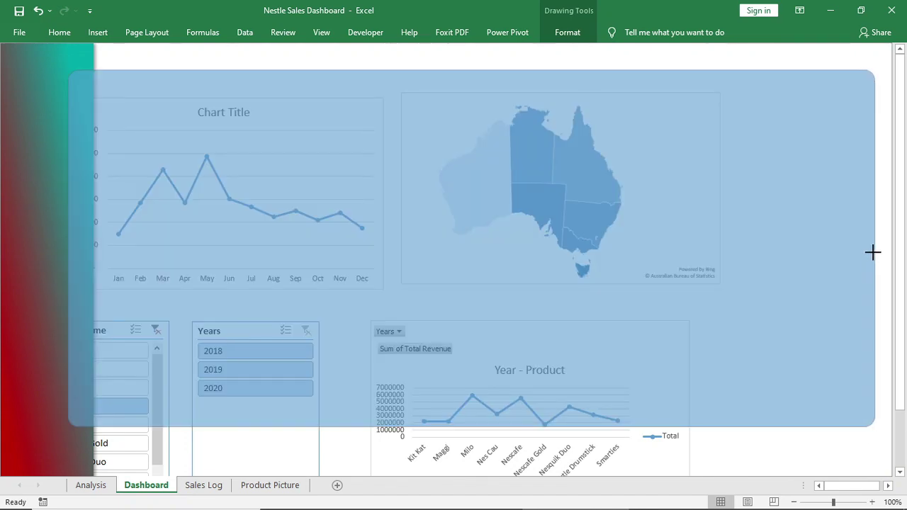
pyautogui.moveTo(472, 427); pyautogui.dragTo(471, 434)
# Remove the rounded rectangle's outline and fill it with a light grey gradient.
pyautogui.click(579, 34)
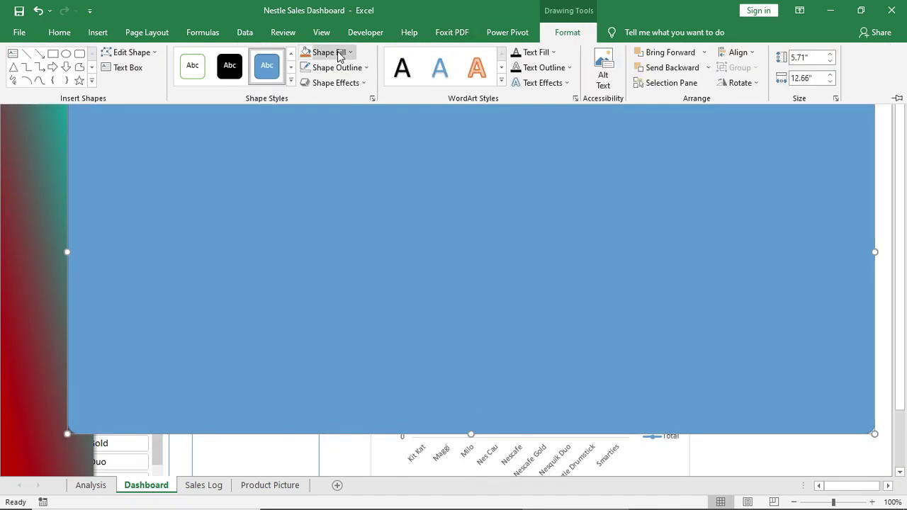
pyautogui.click(331, 68)
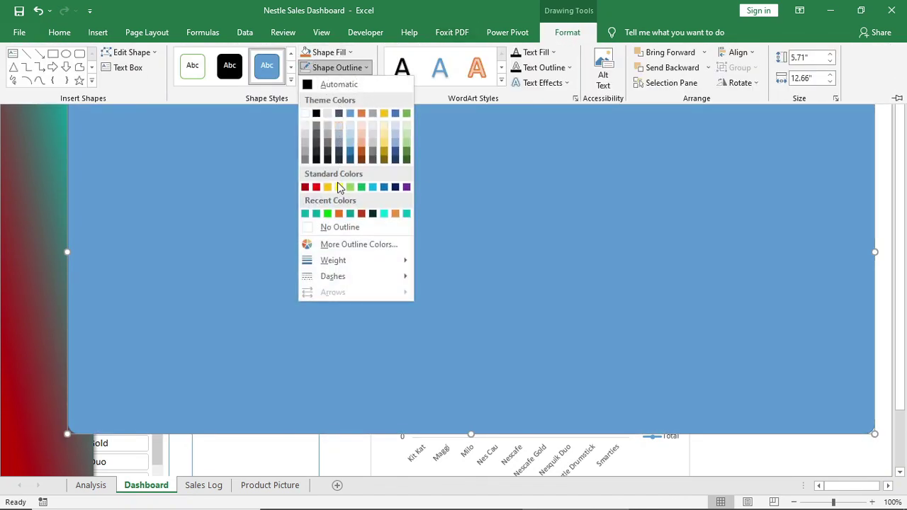
pyautogui.click(335, 228)
pyautogui.click(339, 55)
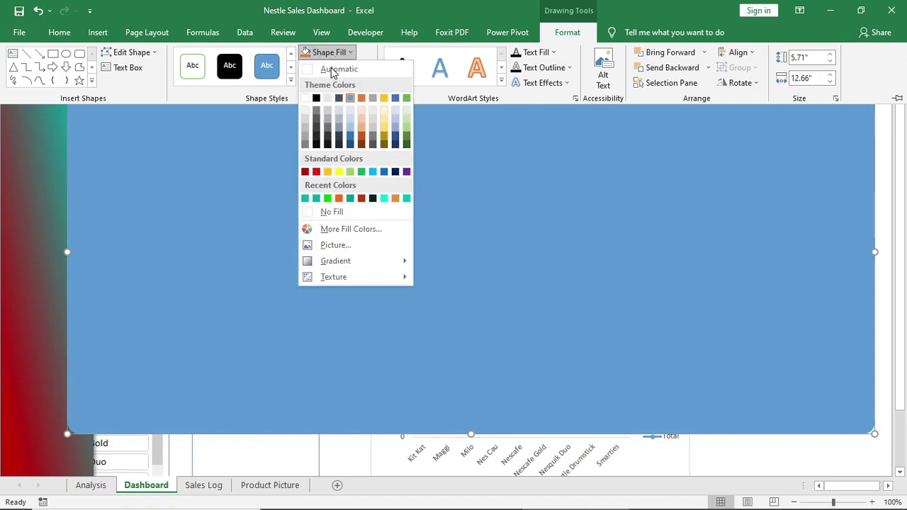
pyautogui.click(304, 122)
pyautogui.hotkey('ctrl', 'F1')
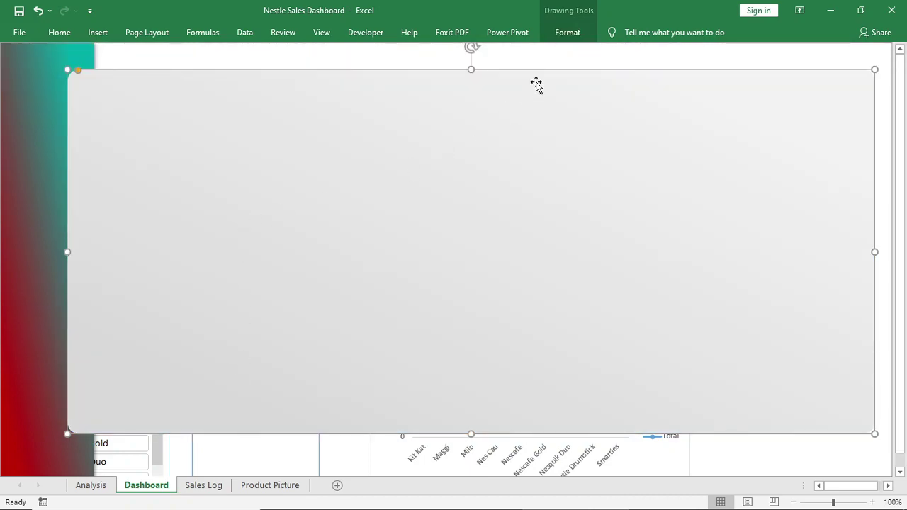
# Send the rounded rectangle to the back of the Dashboard objects.
pyautogui.click(565, 39)
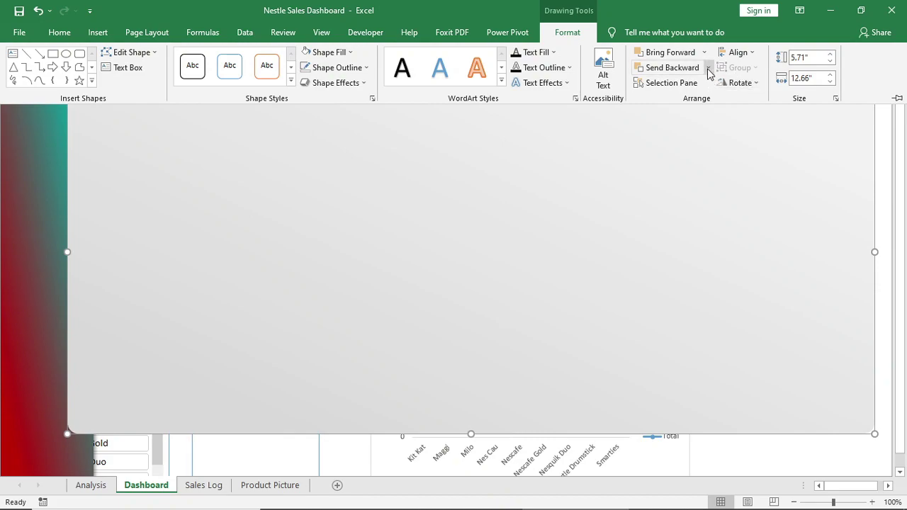
pyautogui.click(706, 70)
pyautogui.click(676, 100)
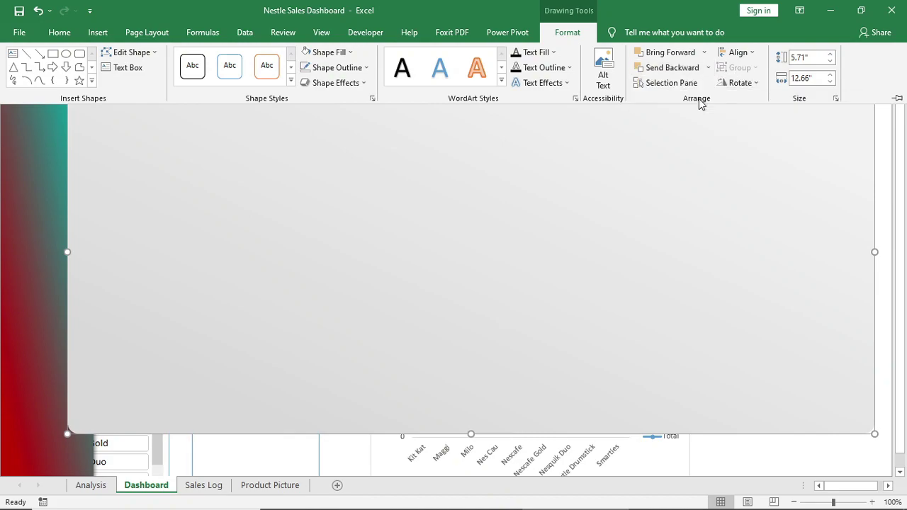
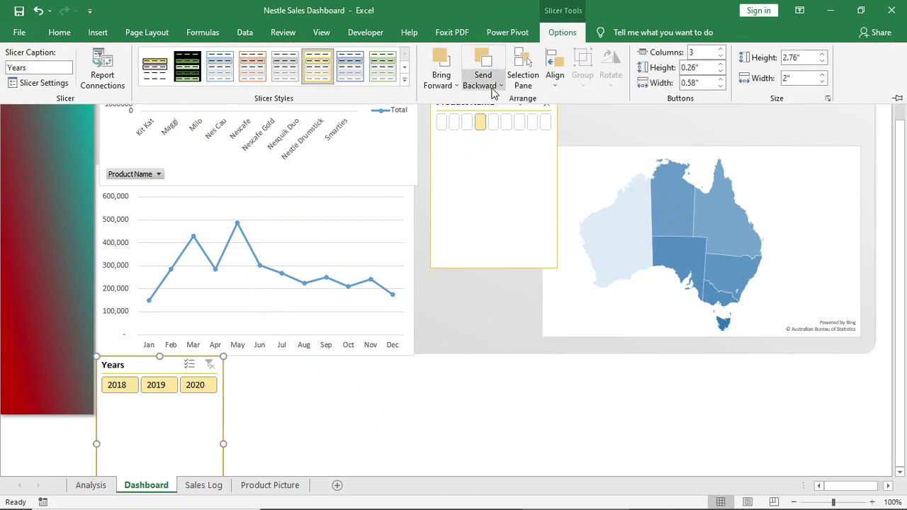
# Place the Product Name slicer beside the Years slicer, widen it to the grey panel's edge, and shift both slicers up to hide their headers.
pyautogui.moveTo(456, 102); pyautogui.dragTo(249, 364)
pyautogui.moveTo(351, 443); pyautogui.dragTo(870, 440)
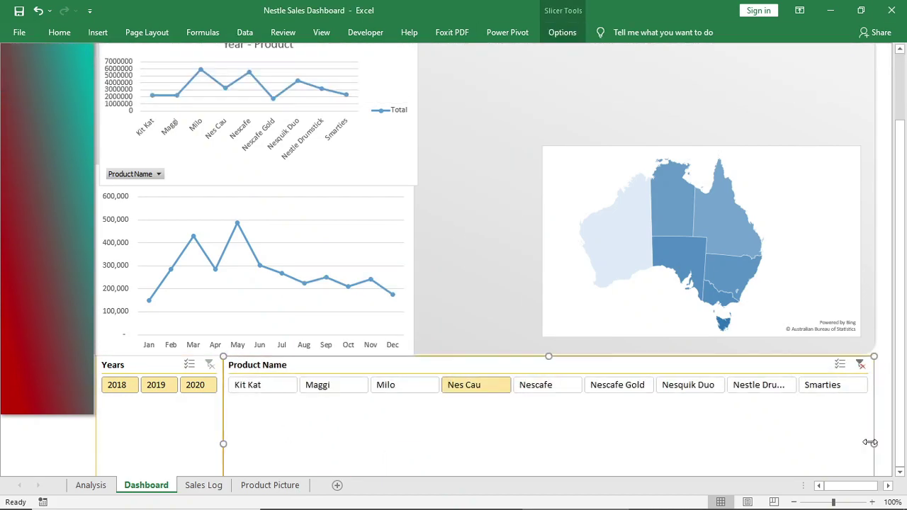
pyautogui.scroll(-2, 147, 407)
pyautogui.moveTo(148, 406); pyautogui.dragTo(148, 388)
pyautogui.moveTo(315, 397); pyautogui.dragTo(316, 378)
# Shorten the Years and Product Name slicers so each fits a single row of buttons.
pyautogui.click(173, 342)
pyautogui.moveTo(159, 431); pyautogui.dragTo(159, 300)
pyautogui.click(545, 352)
pyautogui.moveTo(548, 432); pyautogui.dragTo(548, 299)
pyautogui.click(361, 341)
pyautogui.click(399, 301)
pyautogui.click(162, 301)
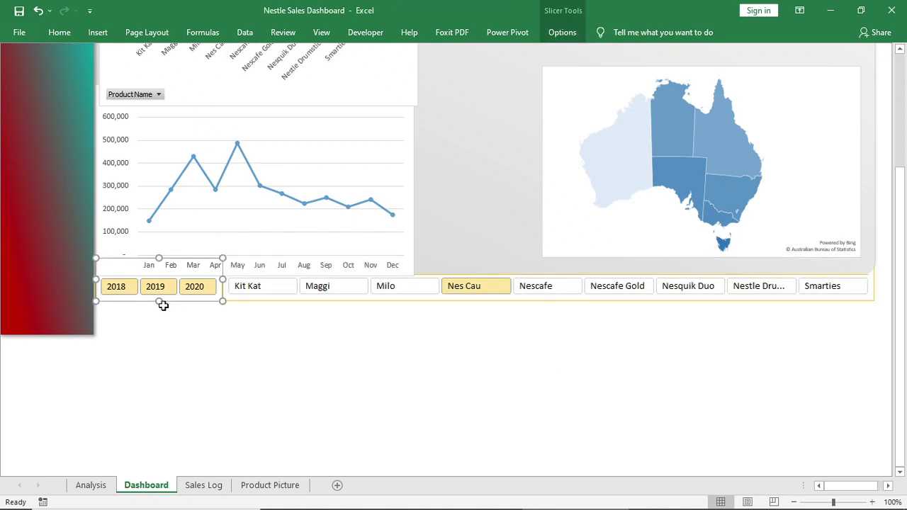
# Widen the Years slicer slightly and narrow the Product Name slicer so they sit edge to edge.
pyautogui.click(423, 301)
pyautogui.click(177, 301)
pyautogui.click(186, 331)
pyautogui.scroll(2, 187, 331)
pyautogui.click(224, 360)
pyautogui.click(262, 420)
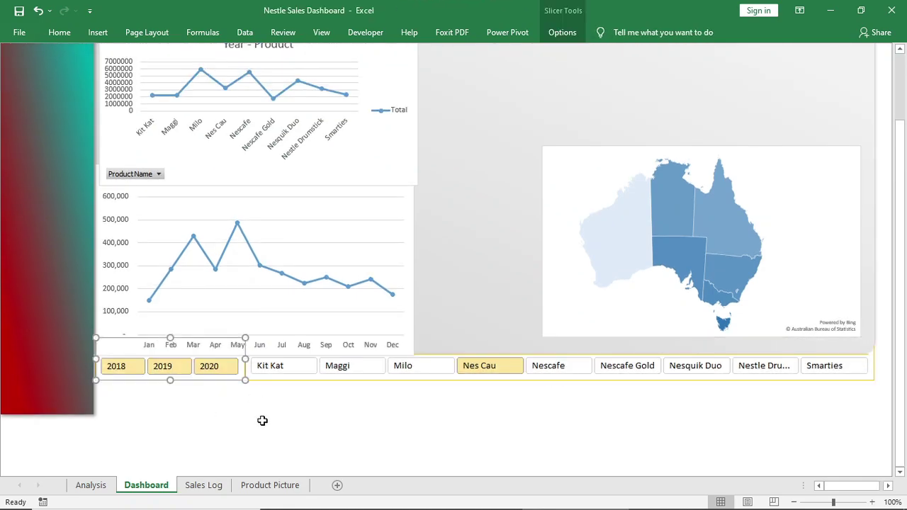
# Filter the dashboard to the product Milo and the year 2020 with the slicers.
pyautogui.scroll(2, 262, 421)
pyautogui.click(356, 447)
pyautogui.click(435, 446)
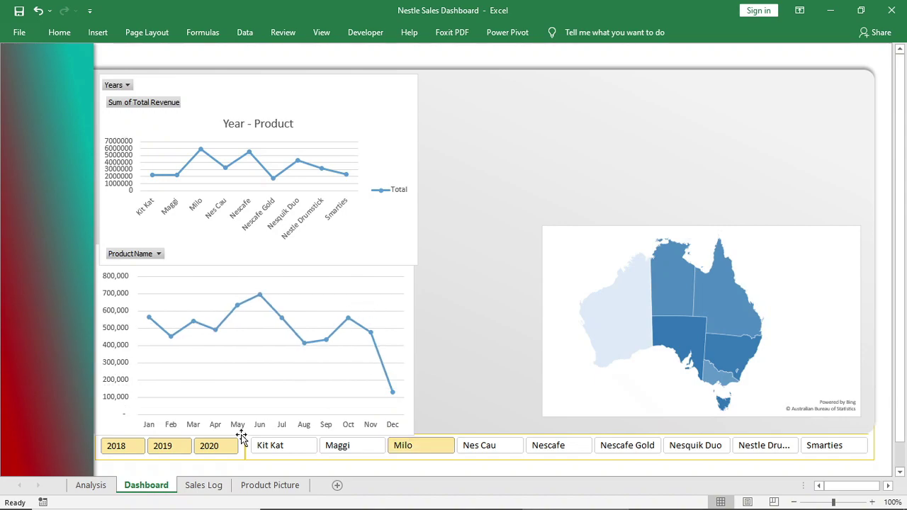
pyautogui.click(227, 446)
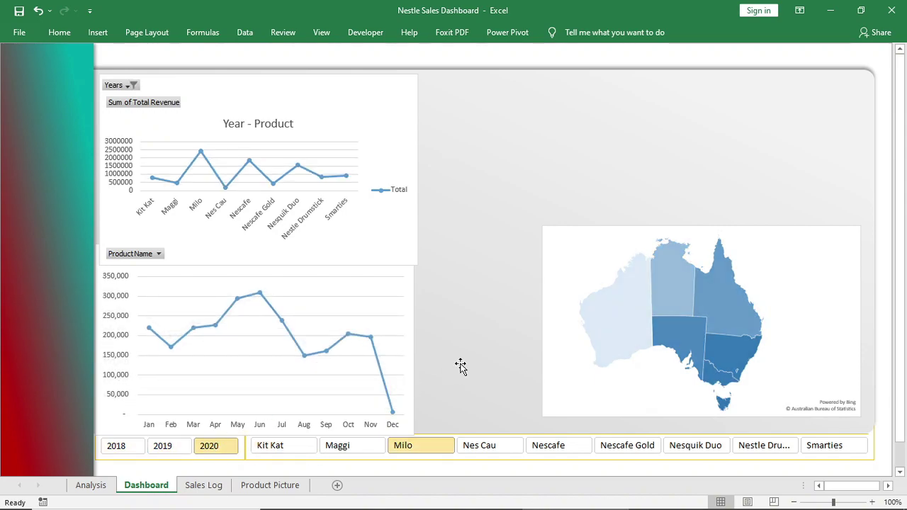
# Hide all field buttons on the Year - Product chart and nudge the chart away from the gradient strip.
pyautogui.rightClick(152, 106)
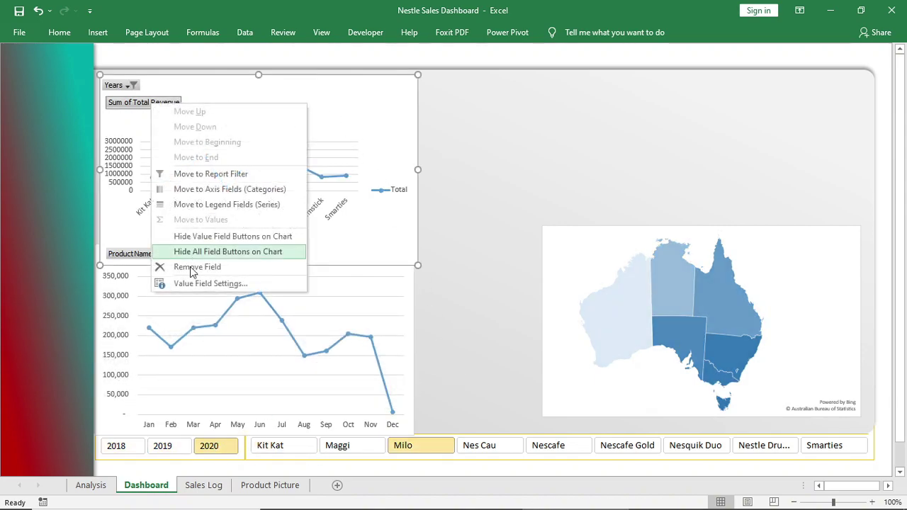
pyautogui.click(196, 251)
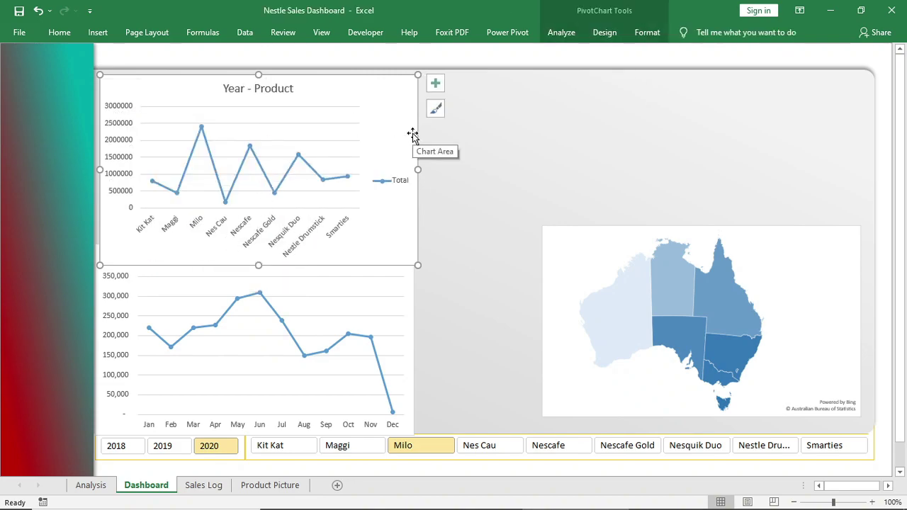
pyautogui.moveTo(417, 134); pyautogui.dragTo(423, 130)
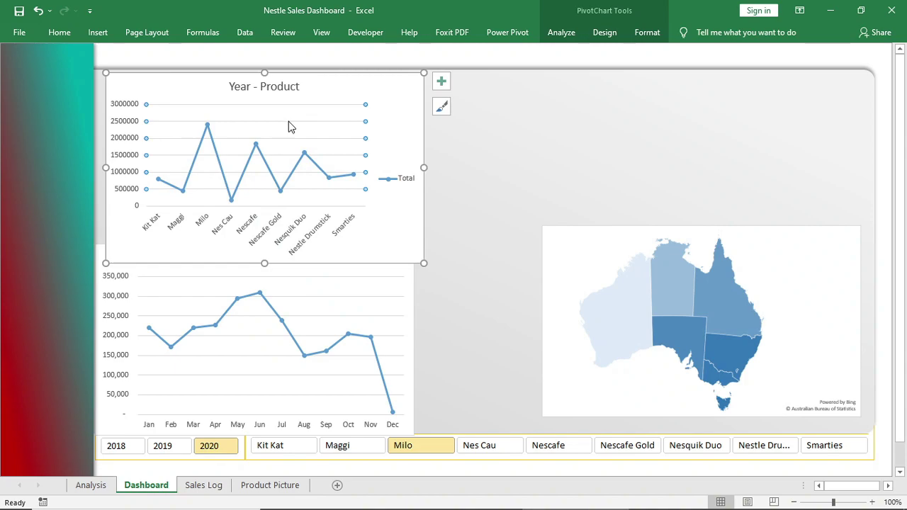
# Delete the gridlines, legend and title from the Year - Product chart.
pyautogui.rightClick(127, 157)
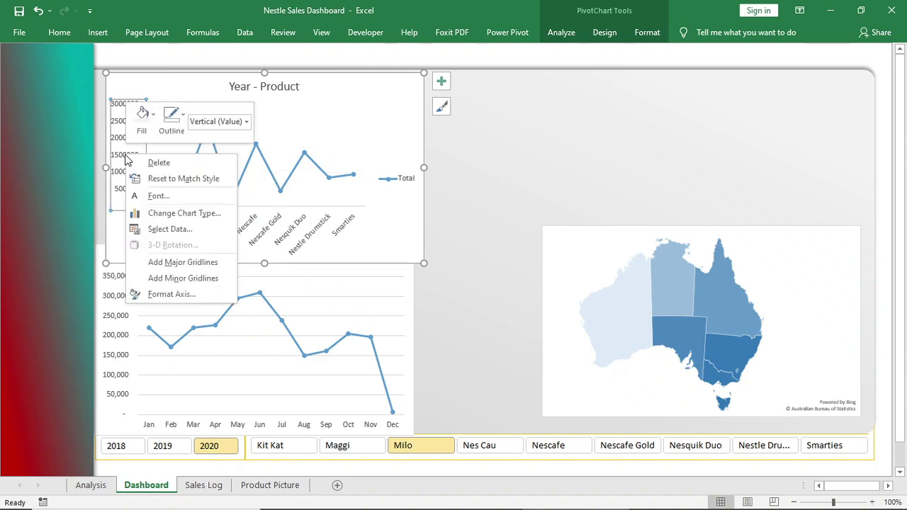
pyautogui.click(118, 156)
pyautogui.click(405, 178)
pyautogui.press('Delete')
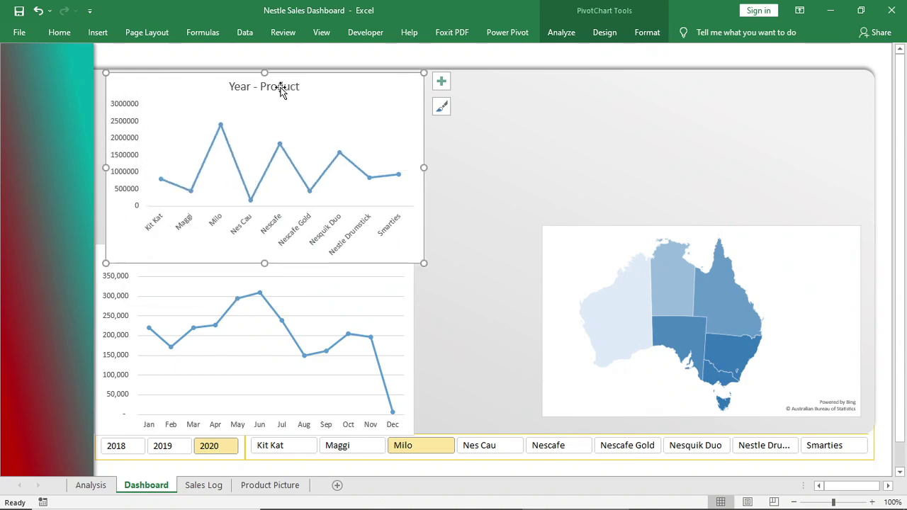
pyautogui.click(286, 92)
pyautogui.press('Delete')
pyautogui.click(284, 96)
pyautogui.press('Delete')
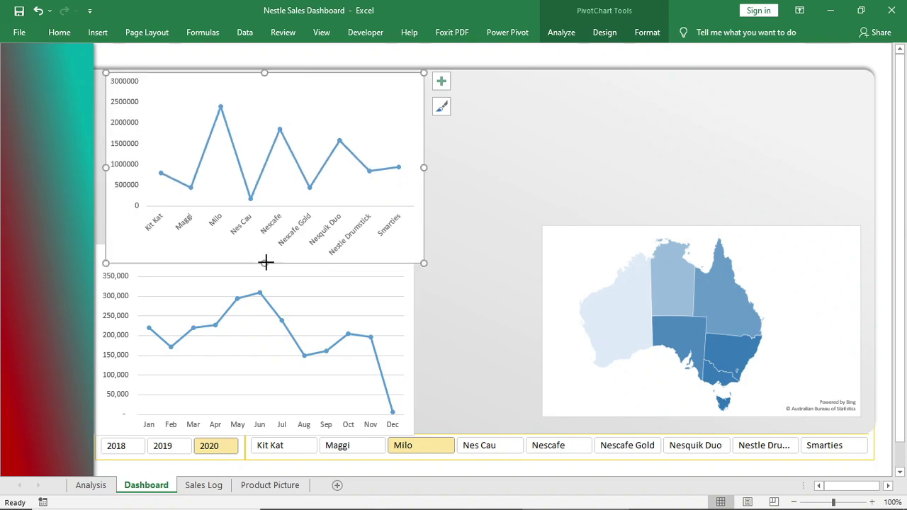
# Shorten the product line chart to about 2.45" high and remove its fill and outline.
pyautogui.moveTo(266, 262); pyautogui.dragTo(265, 227)
pyautogui.moveTo(195, 230)
pyautogui.mouseDown()
pyautogui.moveTo(180, 227)
pyautogui.moveTo(198, 235)
pyautogui.mouseUp()
pyautogui.doubleClick(654, 34)
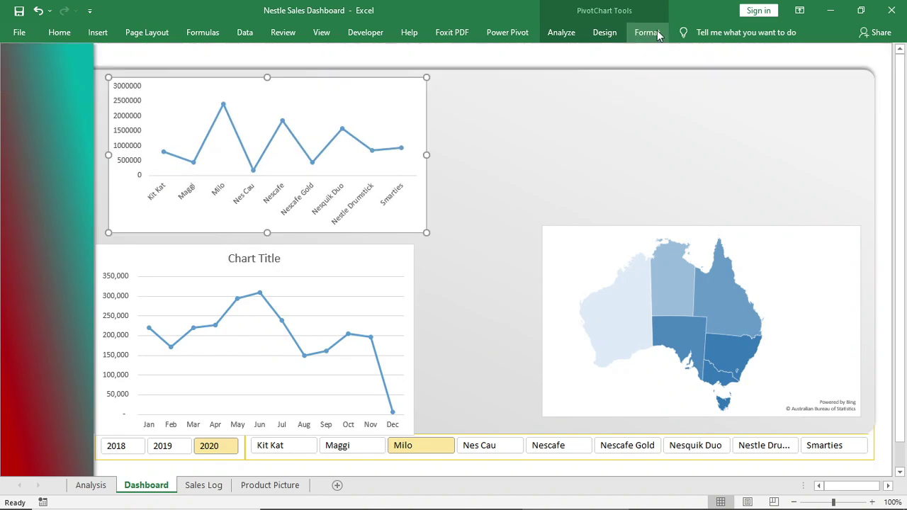
pyautogui.click(646, 32)
pyautogui.click(370, 67)
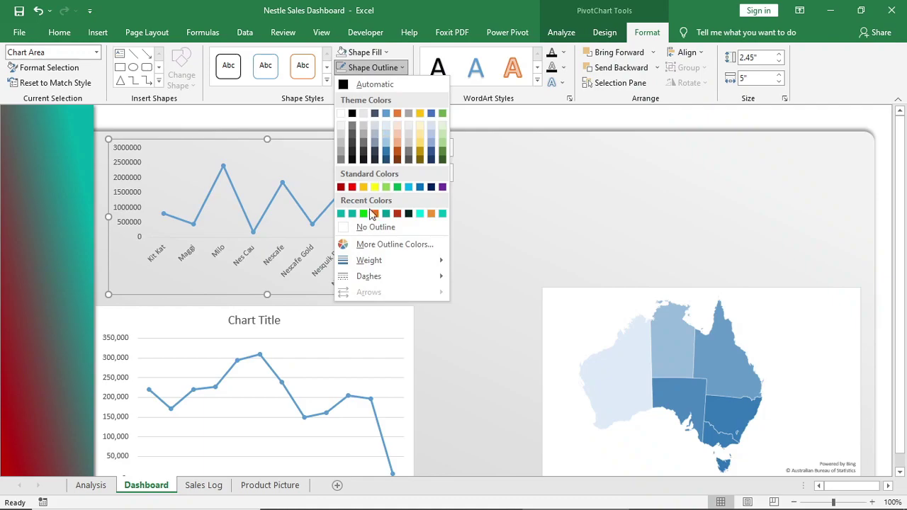
pyautogui.click(371, 213)
# Set the product name axis labels of the product line chart to black text.
pyautogui.click(318, 251)
pyautogui.click(63, 32)
pyautogui.click(206, 78)
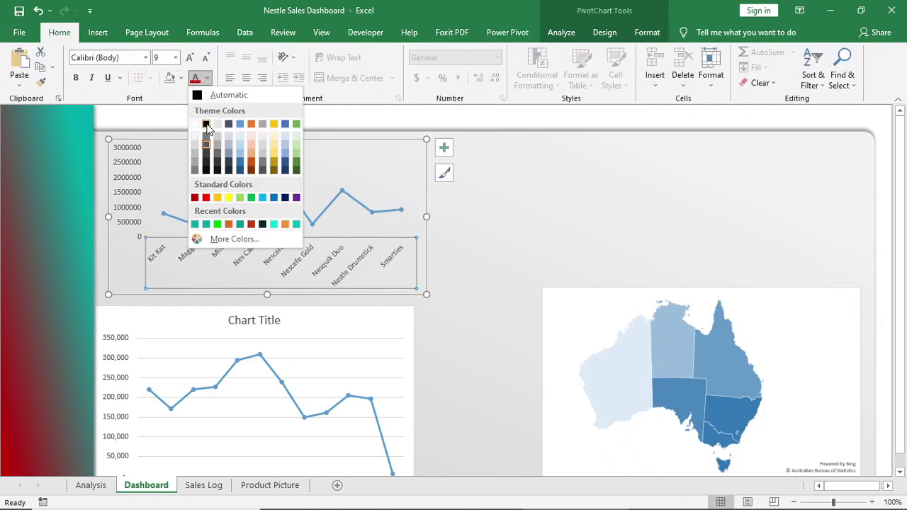
pyautogui.click(206, 124)
# Copy the nine product pictures from the Product Picture sheet and paste them at small size onto the Dashboard sheet.
pyautogui.click(269, 485)
pyautogui.scroll(-9, 216, 337)
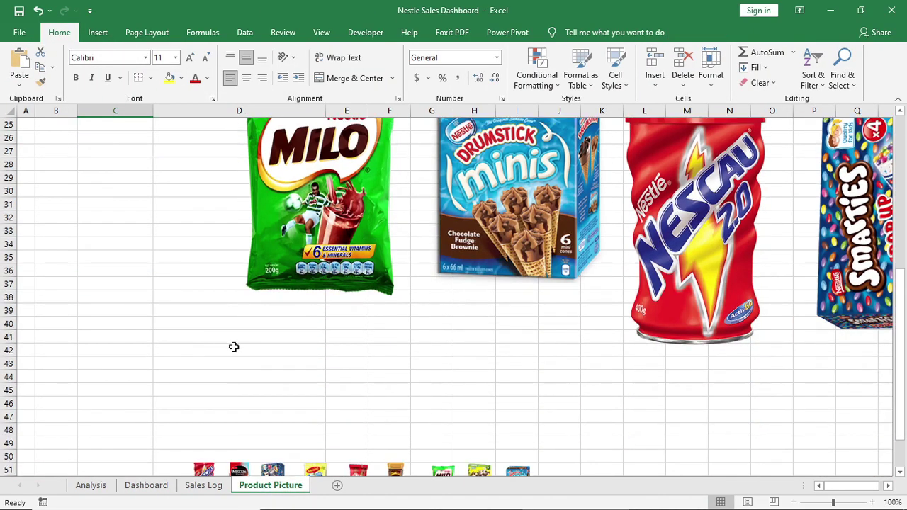
pyautogui.scroll(4, 235, 348)
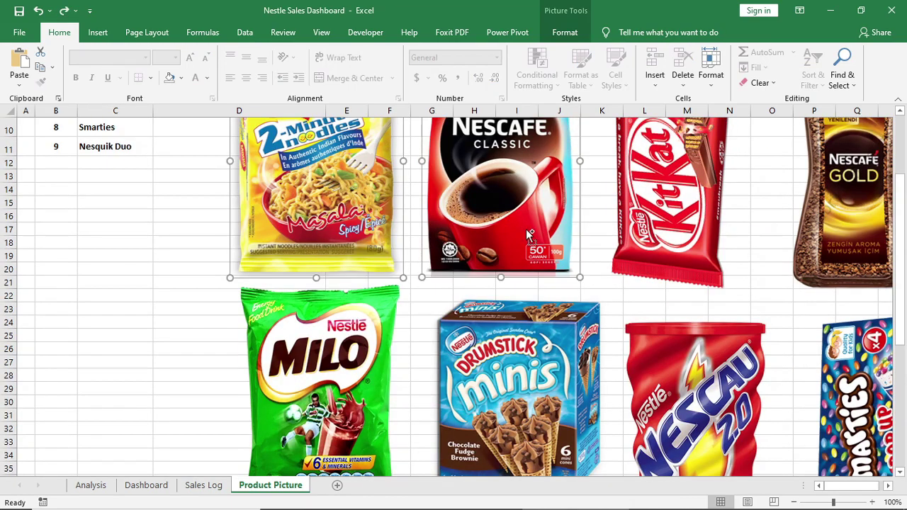
pyautogui.hotkey('ctrl', 'a')
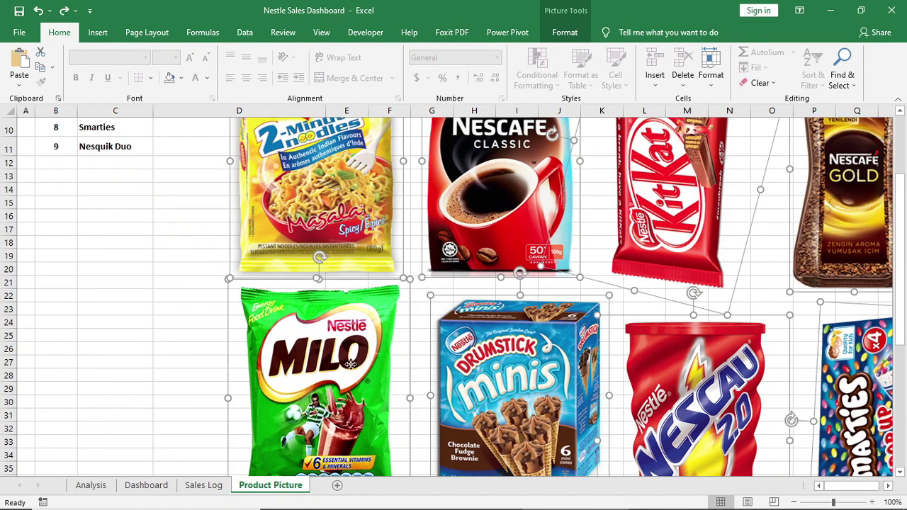
pyautogui.moveTo(849, 485)
pyautogui.mouseDown()
pyautogui.moveTo(865, 487)
pyautogui.moveTo(844, 486)
pyautogui.mouseUp()
pyautogui.scroll(-4, 512, 340)
pyautogui.scroll(4, 511, 340)
pyautogui.click(204, 485)
pyautogui.click(146, 485)
pyautogui.hotkey('ctrl', 'v')
pyautogui.click(565, 32)
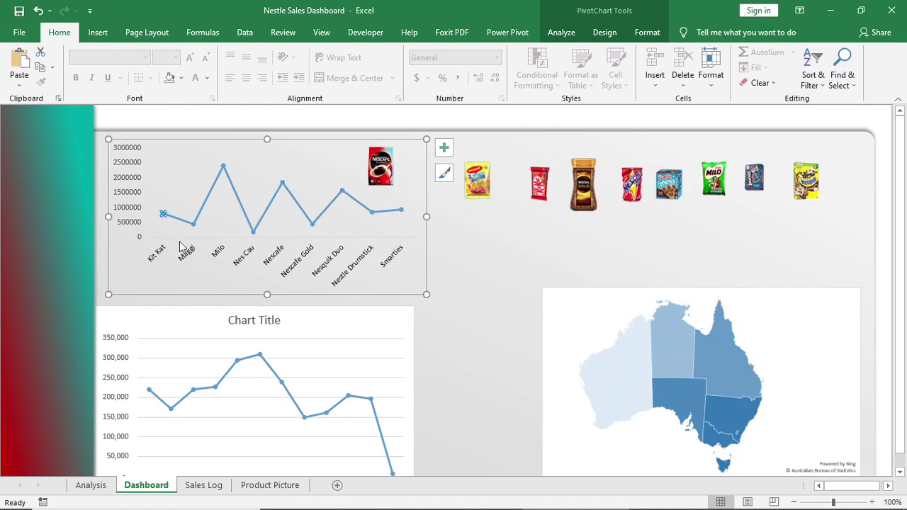
# Replace the Kit Kat and Maggi data point markers in the product line chart with their product pictures.
pyautogui.hotkey('ctrl', 'v')
pyautogui.click(481, 189)
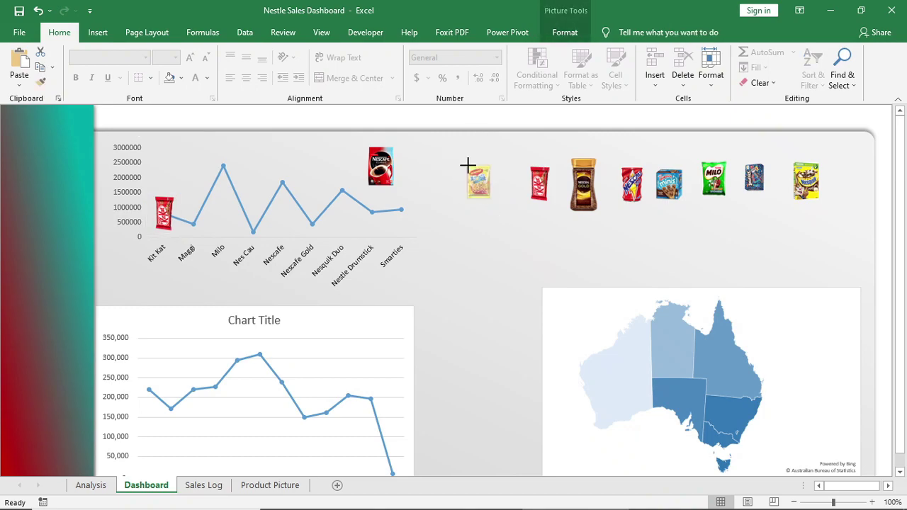
pyautogui.hotkey('ctrl', 'c')
pyautogui.click(192, 225)
pyautogui.hotkey('ctrl', 'v')
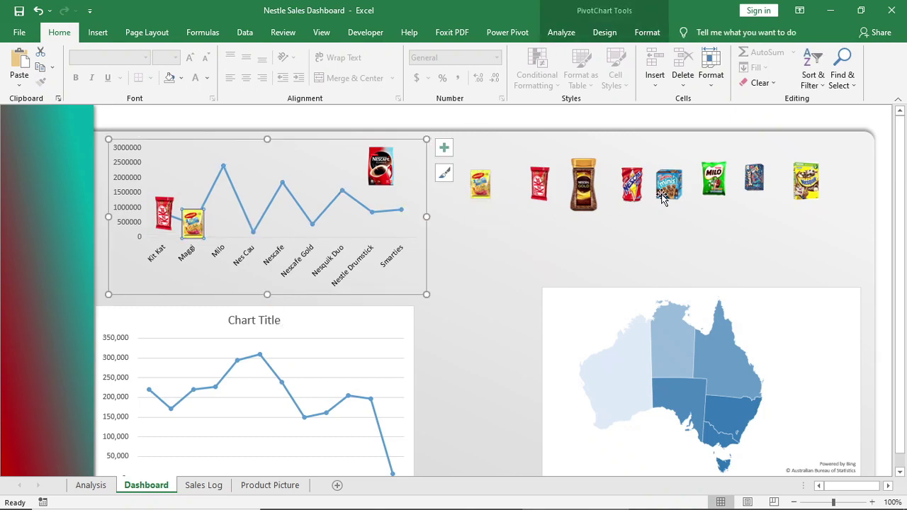
# Use the Milo product picture as the Milo data point's marker, shrinking the picture slightly and pasting it again.
pyautogui.click(712, 178)
pyautogui.hotkey('ctrl', 'c')
pyautogui.click(223, 166)
pyautogui.hotkey('ctrl', 'v')
pyautogui.click(707, 173)
pyautogui.moveTo(701, 161); pyautogui.dragTo(704, 165)
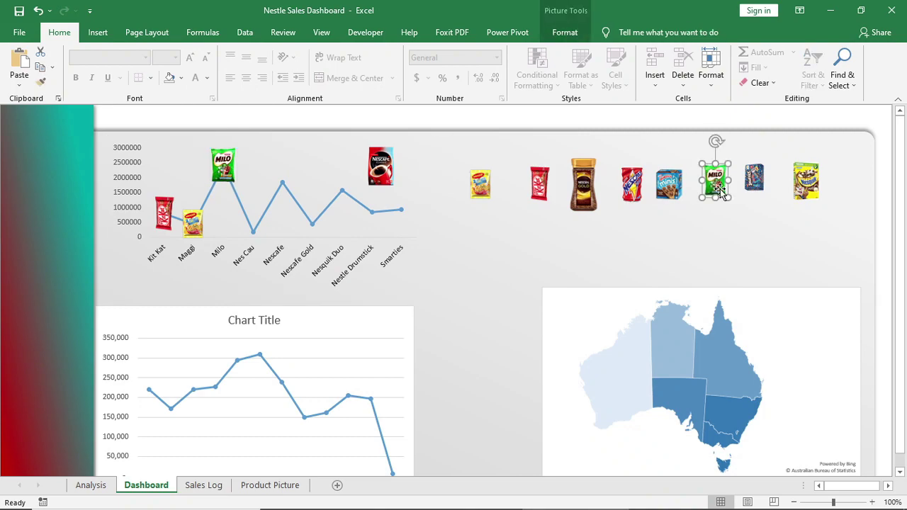
pyautogui.hotkey('ctrl', 'c')
pyautogui.click(221, 167)
pyautogui.hotkey('ctrl', 'v')
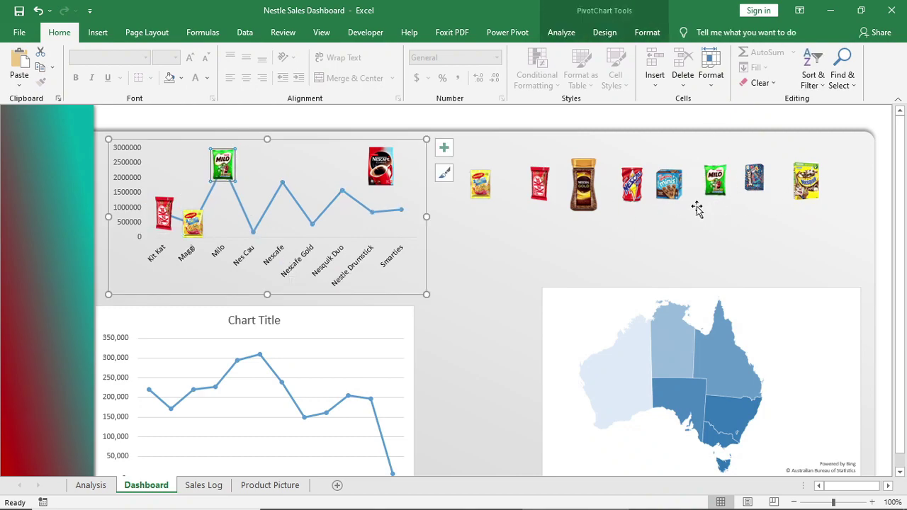
# Replace the Nes Cau data point's marker with the Nescau product picture.
pyautogui.click(631, 190)
pyautogui.hotkey('ctrl', 'c')
pyautogui.click(245, 241)
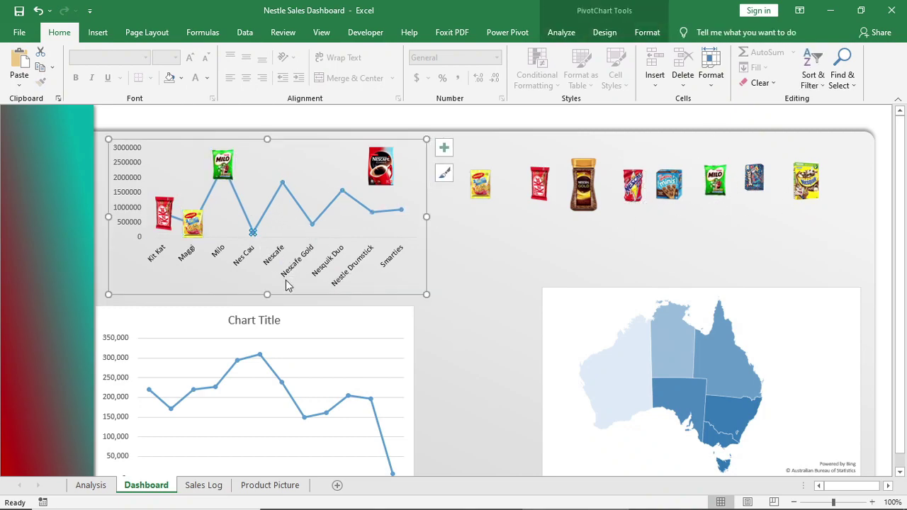
pyautogui.hotkey('ctrl', 'v')
# Replace the Nescafe and Nescafe Gold data point markers in the product line chart with their product pictures.
pyautogui.moveTo(381, 169); pyautogui.dragTo(497, 217)
pyautogui.hotkey('ctrl', 'c')
pyautogui.click(283, 187)
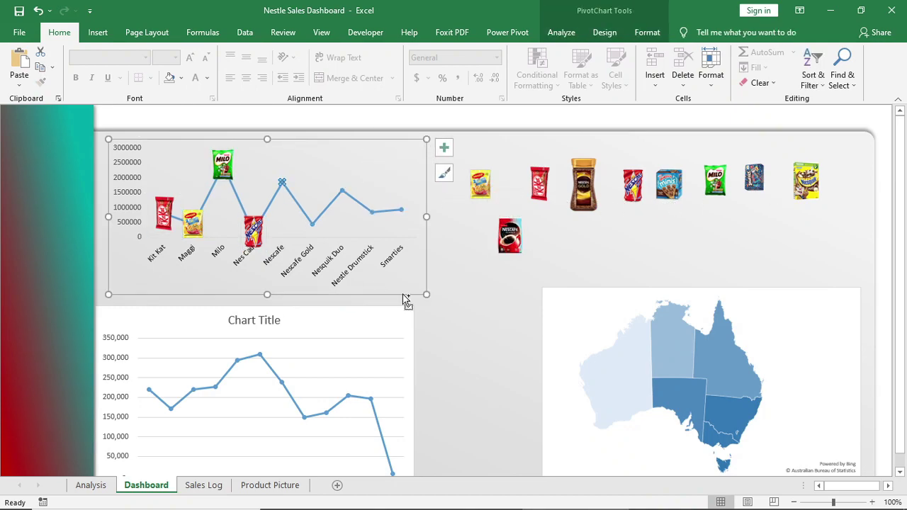
pyautogui.hotkey('ctrl', 'v')
pyautogui.click(585, 191)
pyautogui.hotkey('ctrl', 'c')
pyautogui.click(312, 224)
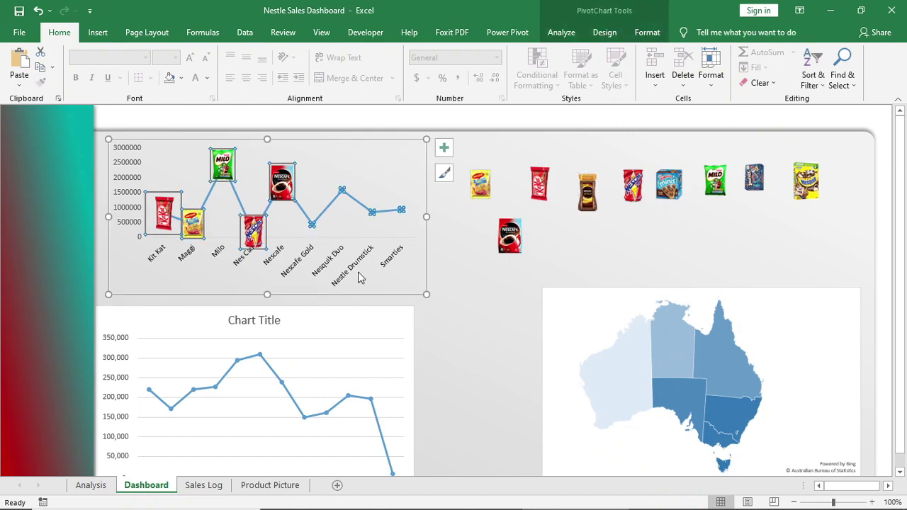
pyautogui.hotkey('ctrl', 'v')
# Replace the Nesquik Duo data point's marker with the Nesquik product picture.
pyautogui.click(808, 210)
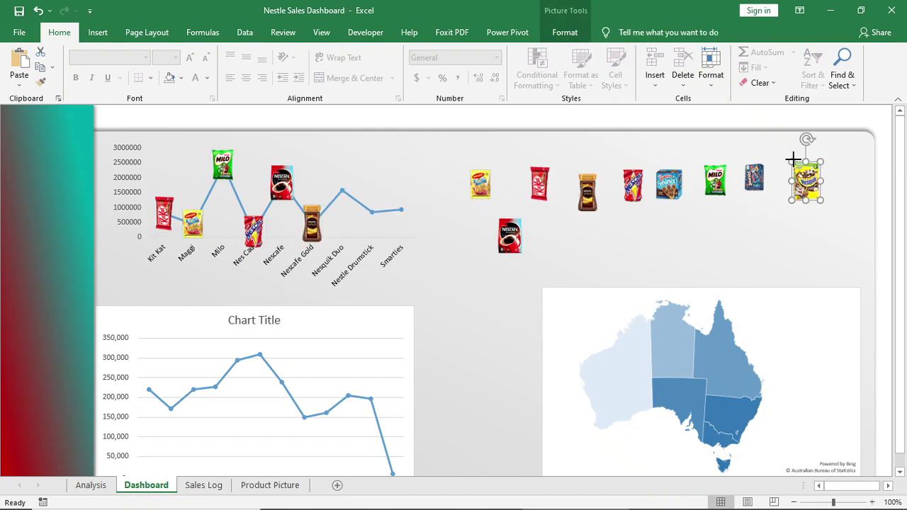
pyautogui.hotkey('ctrl', 'c')
pyautogui.click(343, 192)
pyautogui.hotkey('ctrl', 'v')
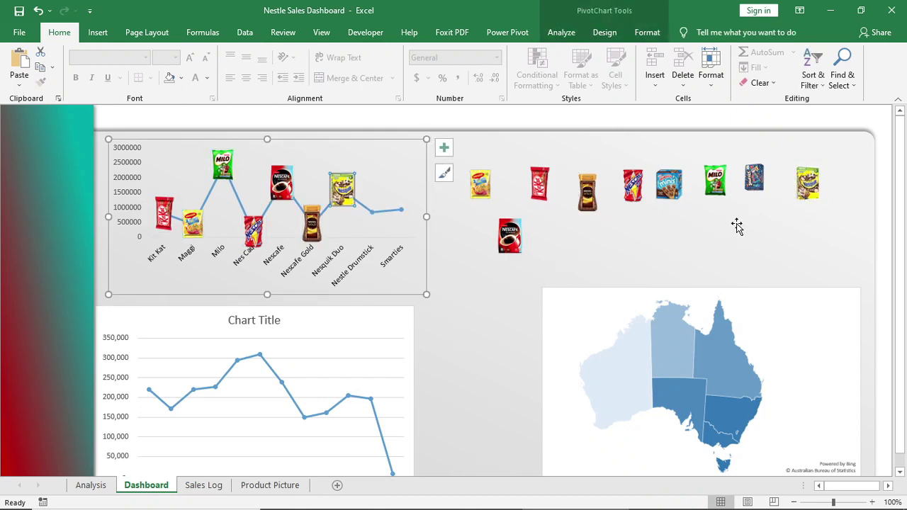
# Use the Nestle Drumstick product picture as that data point's marker, shrinking the picture slightly and pasting it again.
pyautogui.click(752, 185)
pyautogui.click(673, 190)
pyautogui.hotkey('ctrl', 'c')
pyautogui.click(372, 212)
pyautogui.click(372, 212)
pyautogui.hotkey('ctrl', 'v')
pyautogui.click(657, 173)
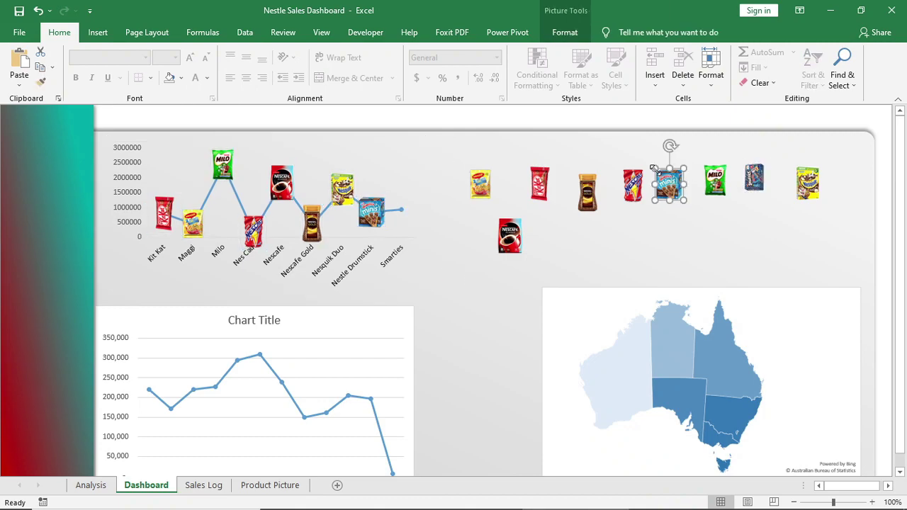
pyautogui.click(388, 216)
# Replace the Smarties data point's marker with the Smarties product picture.
pyautogui.click(753, 179)
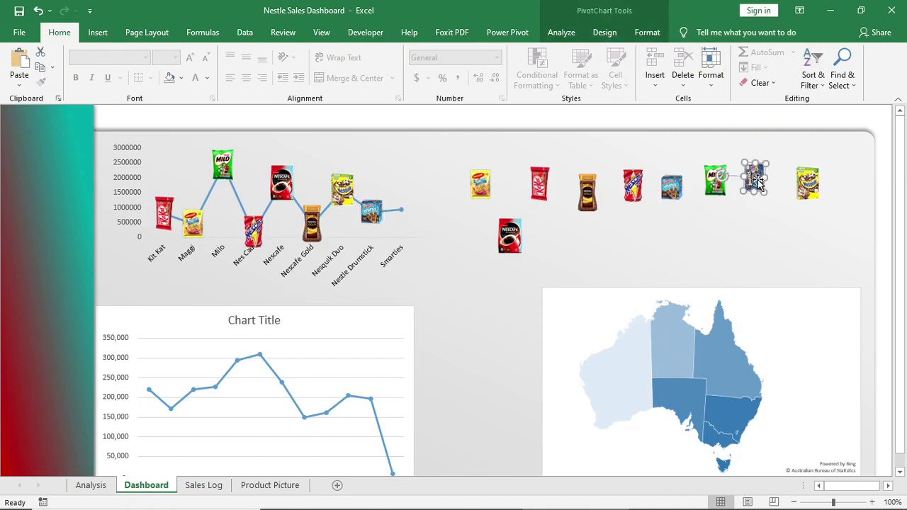
pyautogui.hotkey('ctrl', 'c')
pyautogui.click(401, 214)
pyautogui.hotkey('ctrl', 'v')
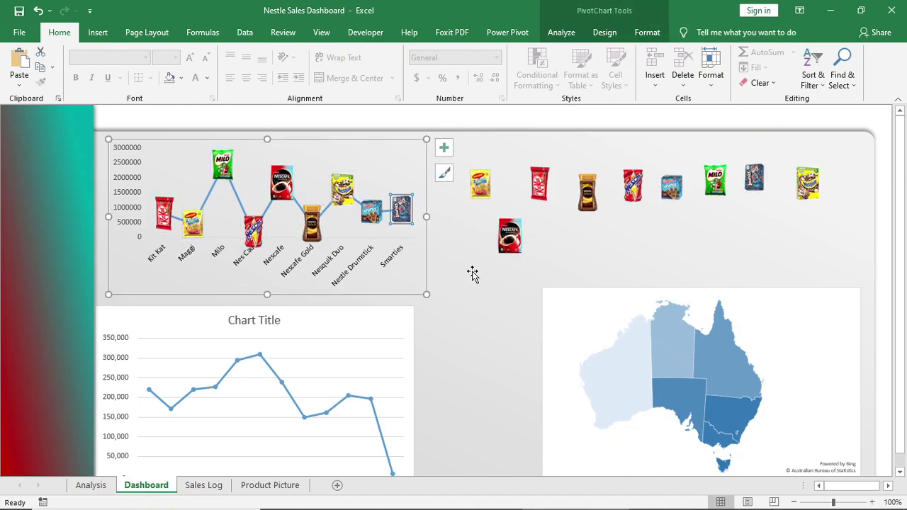
# Delete all the loose product pictures beside the product line chart on the Dashboard sheet.
pyautogui.click(482, 188)
pyautogui.keyDown('ctrl'); pyautogui.click(510, 235); pyautogui.keyUp('ctrl')
pyautogui.keyDown('ctrl'); pyautogui.click(539, 185); pyautogui.keyUp('ctrl')
pyautogui.keyDown('ctrl'); pyautogui.click(587, 192); pyautogui.keyUp('ctrl')
pyautogui.keyDown('ctrl'); pyautogui.click(632, 185); pyautogui.keyUp('ctrl')
pyautogui.keyDown('ctrl'); pyautogui.click(671, 187); pyautogui.keyUp('ctrl')
pyautogui.keyDown('ctrl'); pyautogui.click(715, 180); pyautogui.keyUp('ctrl')
pyautogui.keyDown('ctrl'); pyautogui.click(805, 186); pyautogui.keyUp('ctrl')
pyautogui.press('Delete')
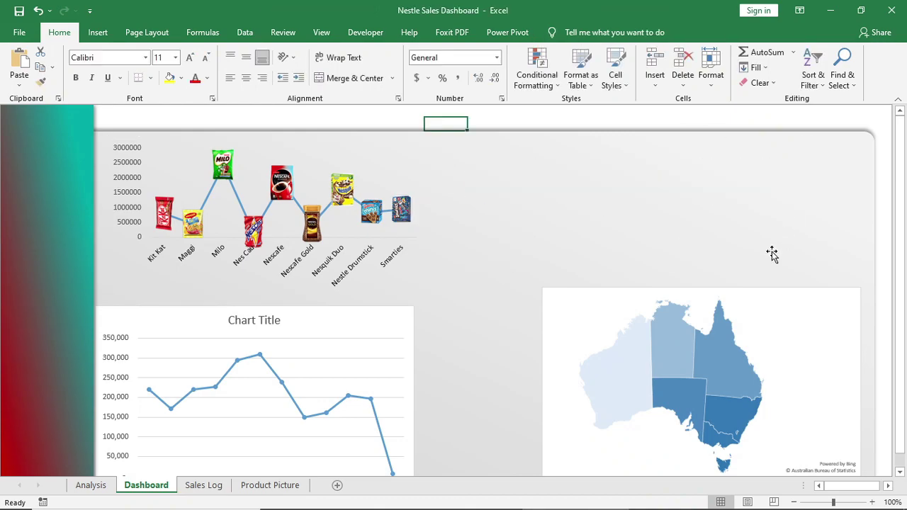
# Add data labels to the Total series of the product line chart.
pyautogui.click(199, 220)
pyautogui.rightClick(199, 225)
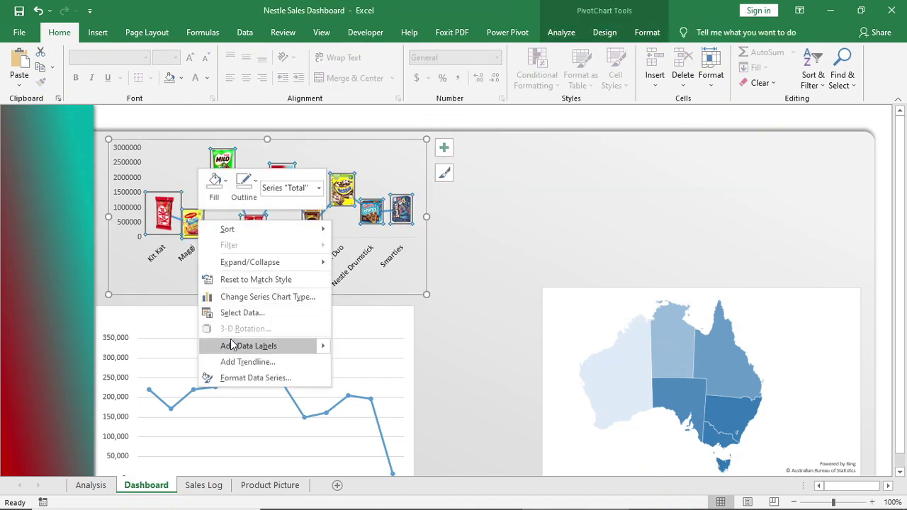
pyautogui.click(231, 340)
# Change the product chart's data labels to rounded rectangles and fill them with the recent teal colour.
pyautogui.click(222, 217)
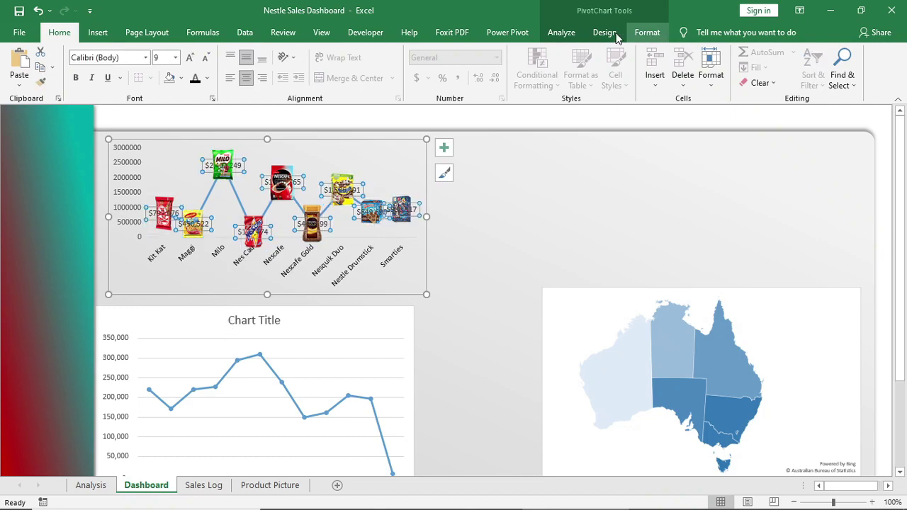
pyautogui.click(647, 32)
pyautogui.click(189, 85)
pyautogui.click(187, 112)
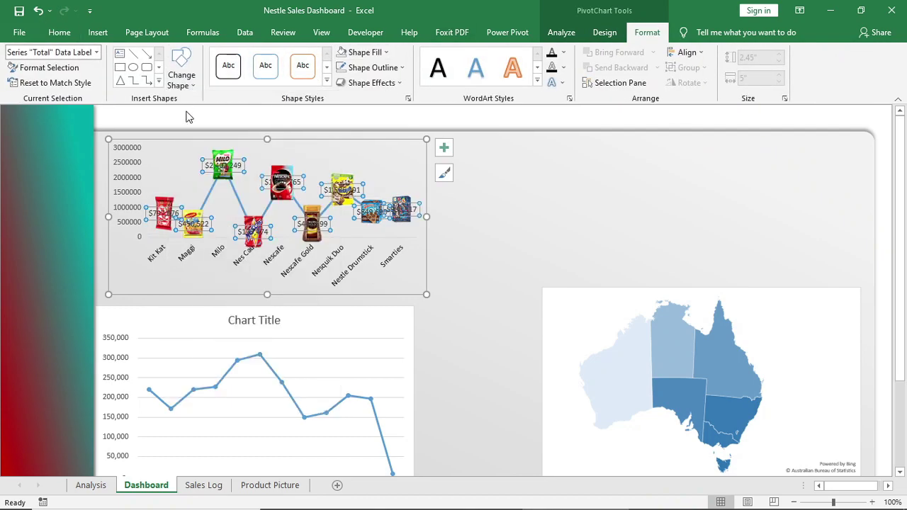
pyautogui.click(363, 51)
pyautogui.click(340, 198)
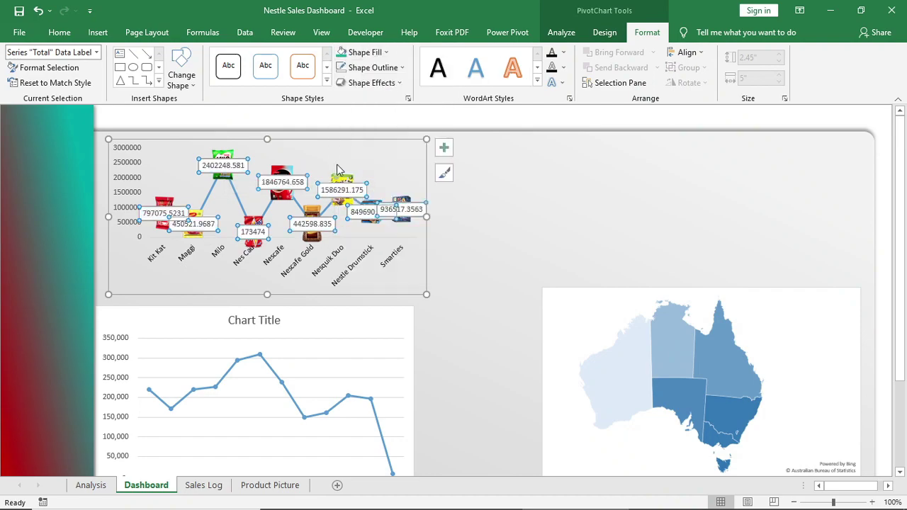
# Apply a shadow effect to the product chart's data labels and remove their outline.
pyautogui.click(372, 82)
pyautogui.moveTo(393, 138)
pyautogui.click(439, 211)
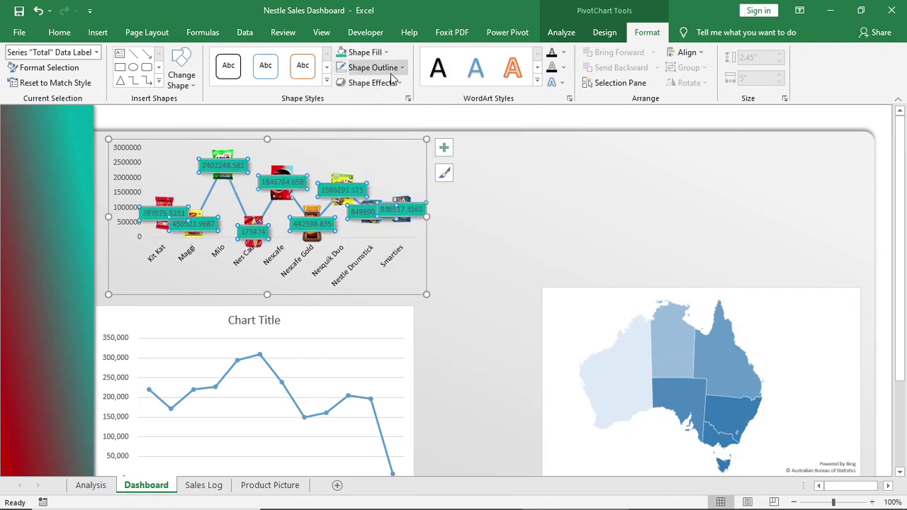
pyautogui.click(389, 70)
pyautogui.click(358, 225)
# Make the data label text in the product chart white and bold.
pyautogui.click(75, 34)
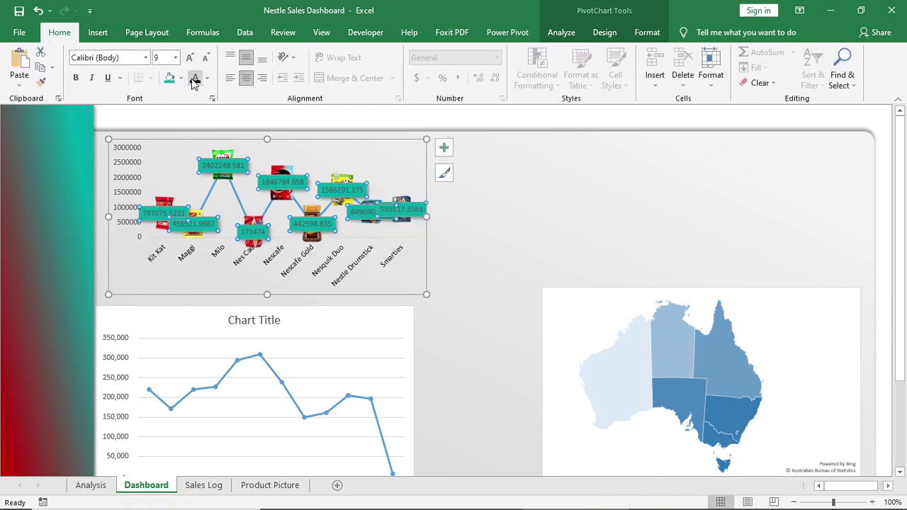
pyautogui.click(194, 79)
pyautogui.click(207, 80)
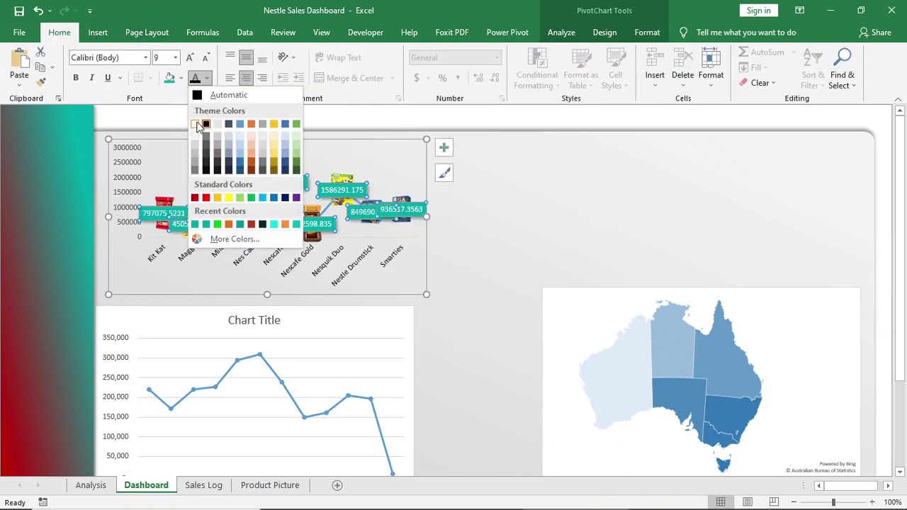
pyautogui.click(201, 127)
# Format the product chart's data labels in millions with the custom number code 0.0,, "M".
pyautogui.rightClick(271, 190)
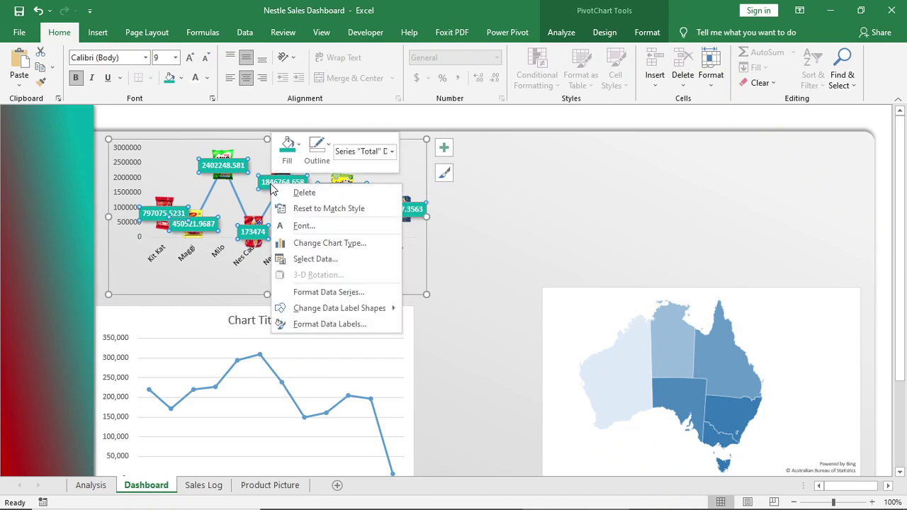
pyautogui.click(318, 324)
pyautogui.click(757, 462)
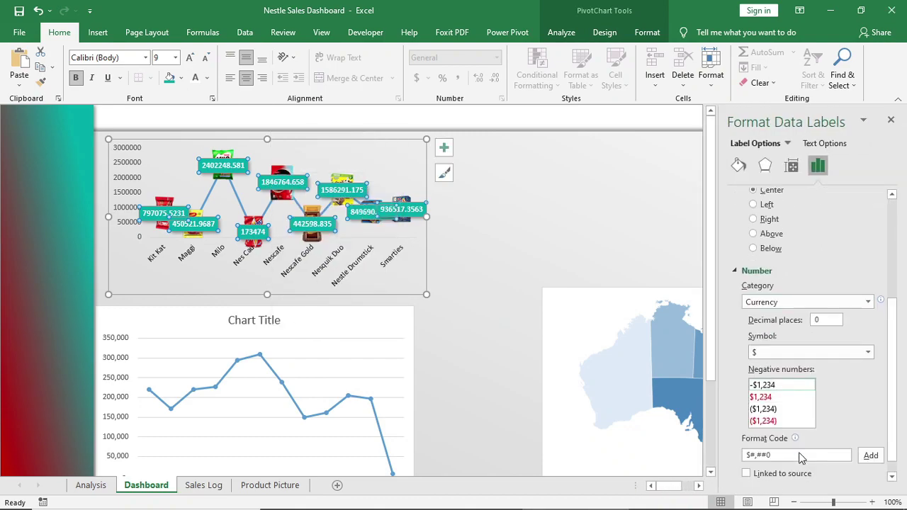
pyautogui.moveTo(781, 453); pyautogui.dragTo(716, 451)
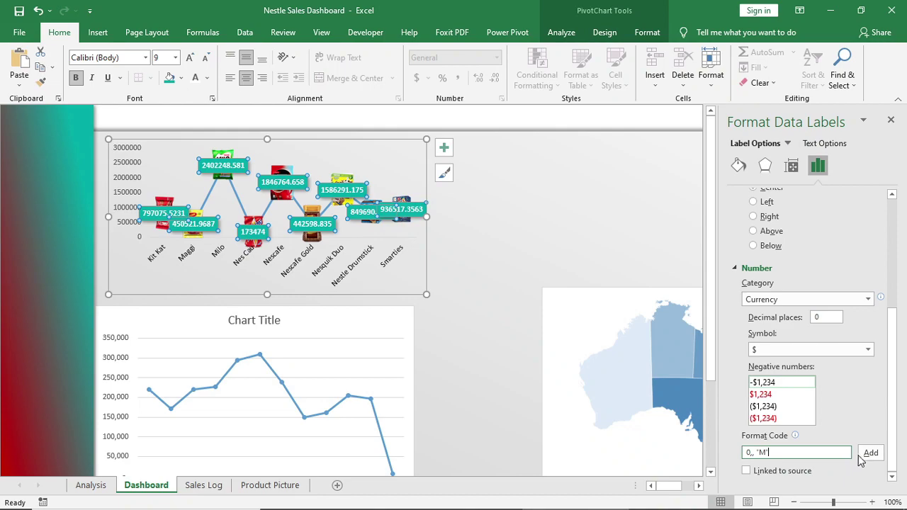
pyautogui.press('BackSpace')
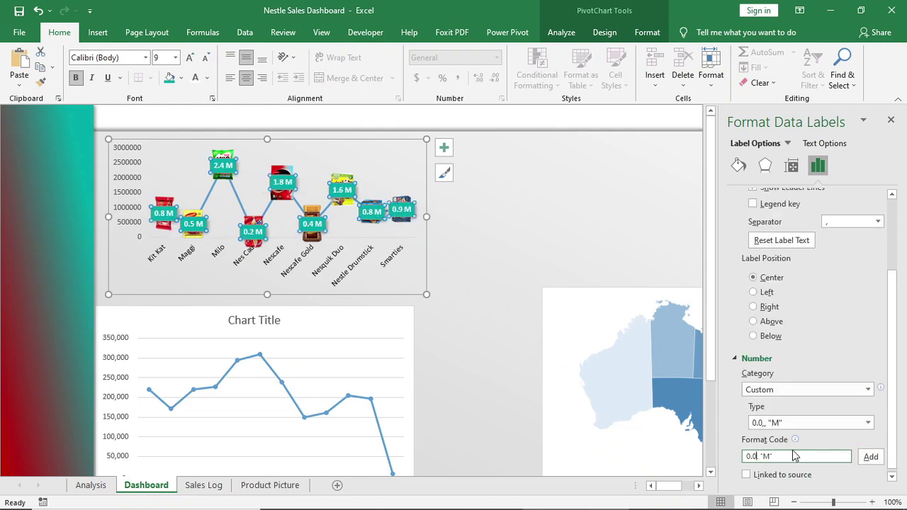
pyautogui.click(871, 458)
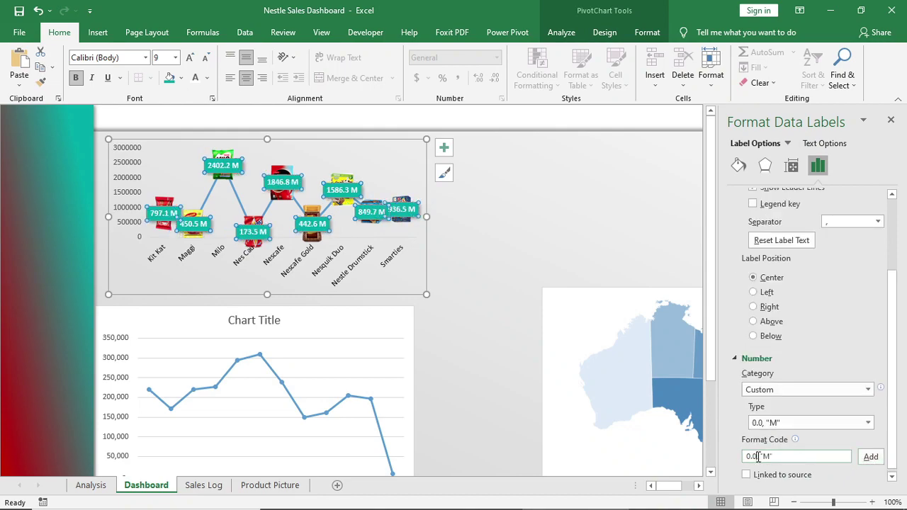
pyautogui.click(870, 456)
pyautogui.scroll(3, 815, 425)
pyautogui.click(753, 439)
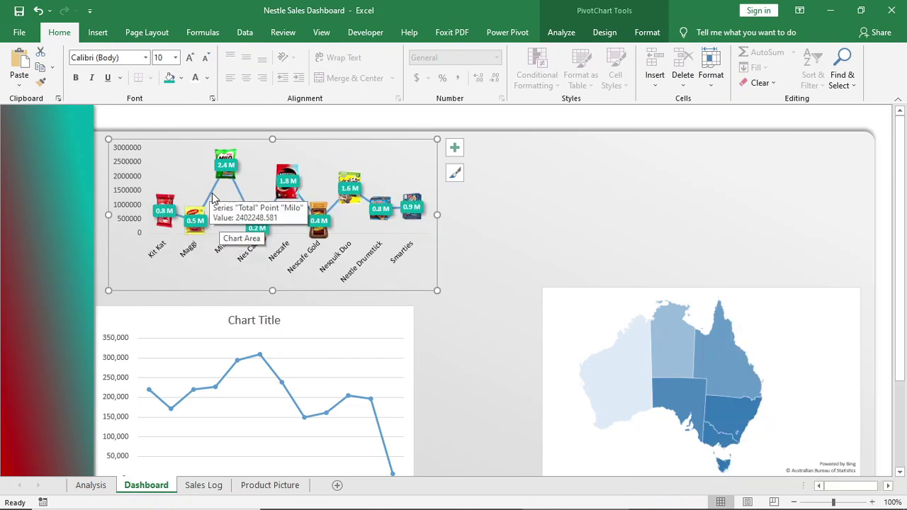
# Remove the connecting line from the product chart's series and delete the chart's vertical axis.
pyautogui.click(213, 195)
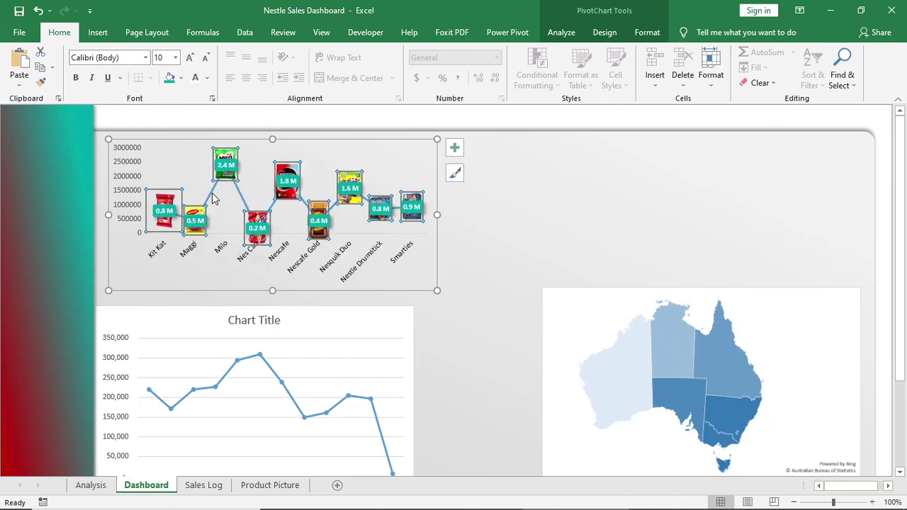
pyautogui.click(646, 32)
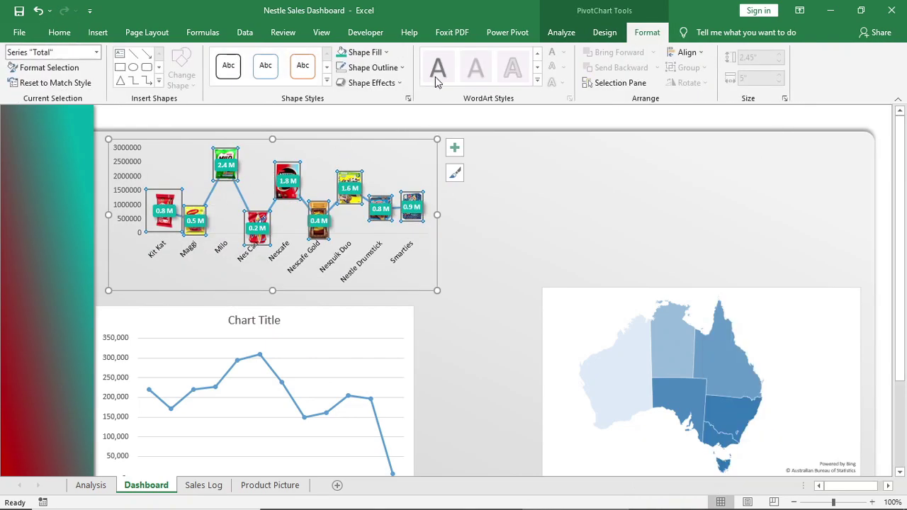
pyautogui.click(373, 67)
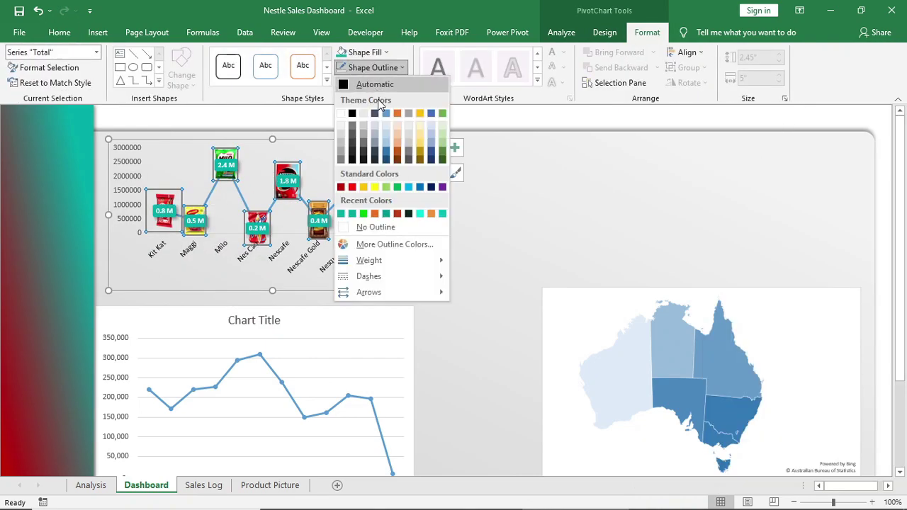
pyautogui.click(372, 225)
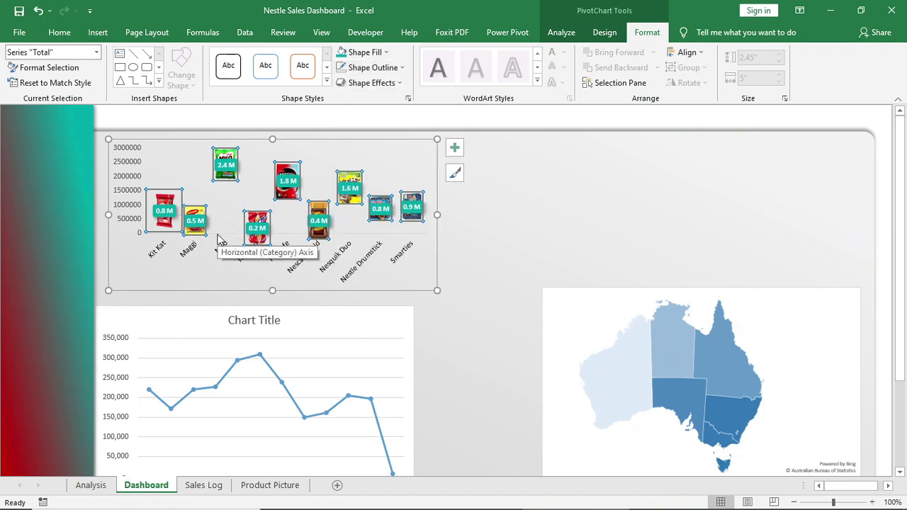
pyautogui.click(129, 200)
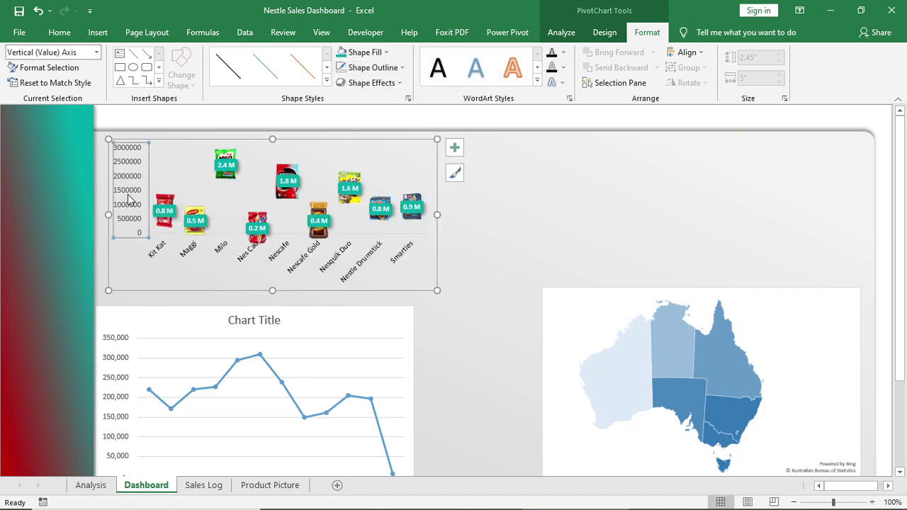
pyautogui.press('Delete')
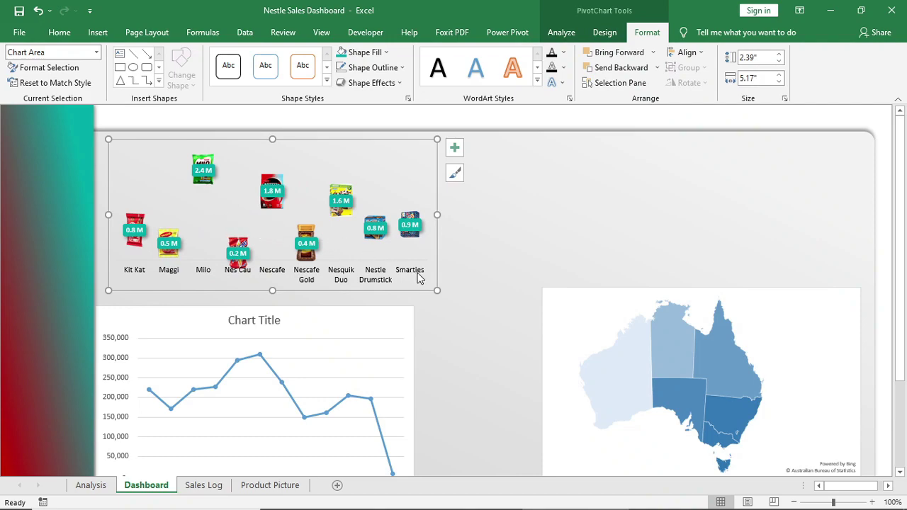
# Position the product chart's data labels above their picture markers.
pyautogui.click(410, 225)
pyautogui.rightClick(411, 225)
pyautogui.click(451, 367)
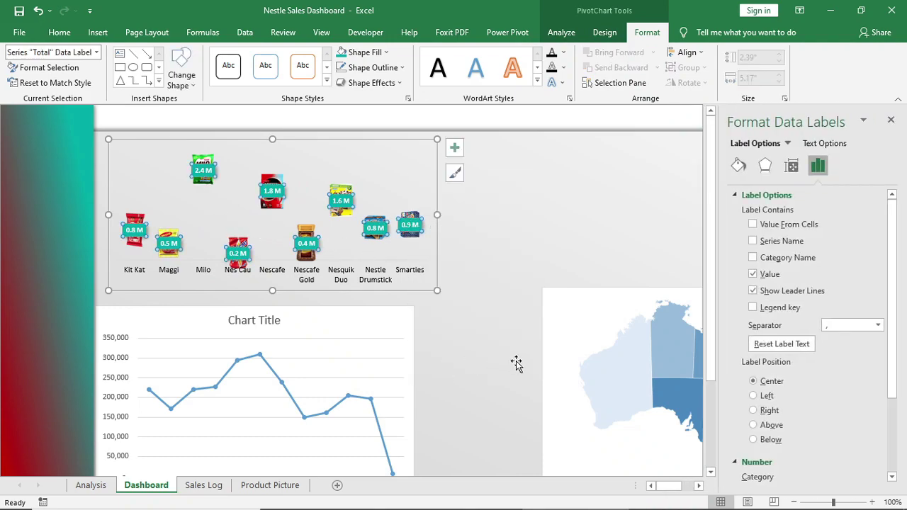
pyautogui.click(752, 425)
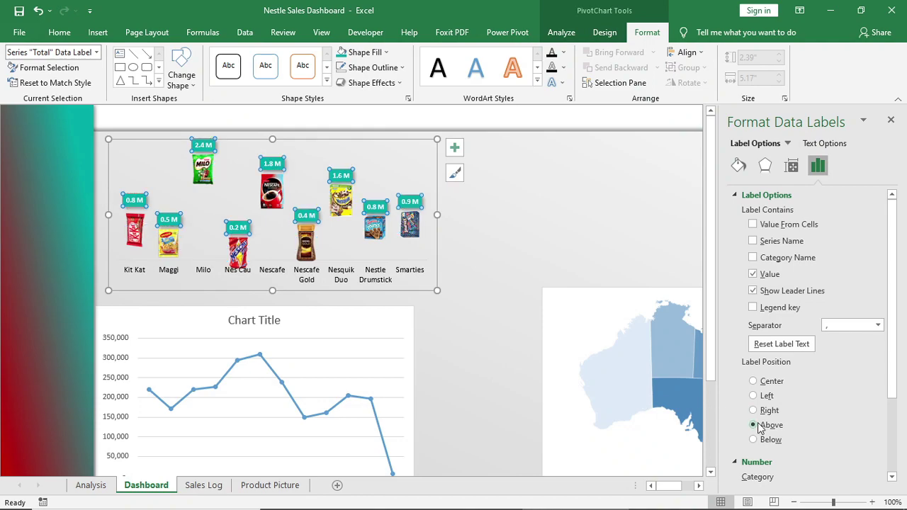
pyautogui.click(603, 112)
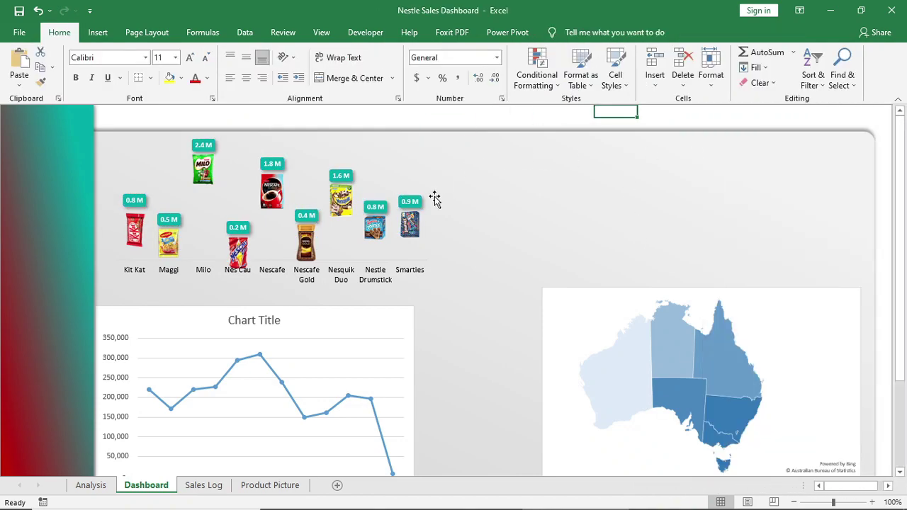
# Set the line of the product chart's horizontal axis to black.
pyautogui.click(203, 270)
pyautogui.click(368, 67)
pyautogui.click(352, 114)
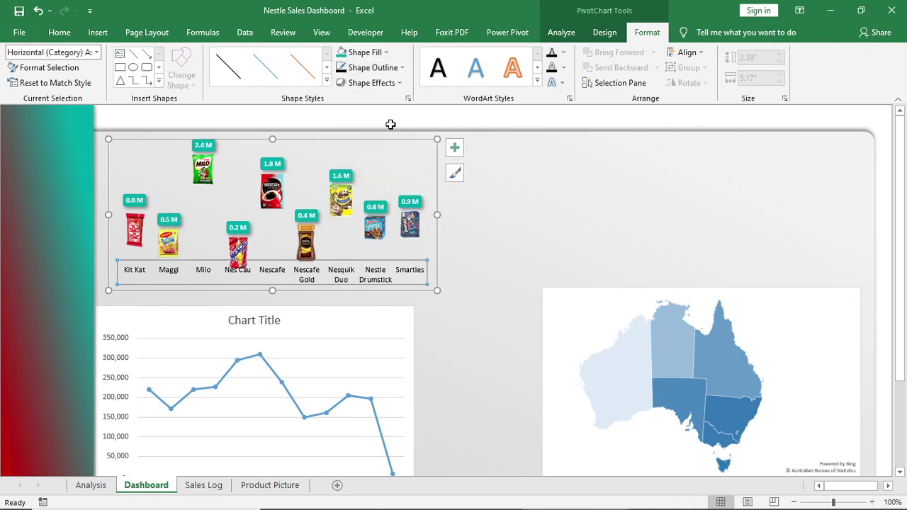
pyautogui.click(402, 115)
pyautogui.click(367, 278)
# Move the product chart slightly up and to the left on the dashboard.
pyautogui.click(312, 142)
pyautogui.click(270, 140)
pyautogui.moveTo(297, 138); pyautogui.dragTo(291, 136)
pyautogui.click(389, 298)
# Test the year slicer by switching the dashboard's selected year to 2018.
pyautogui.scroll(-1, 389, 299)
pyautogui.click(177, 467)
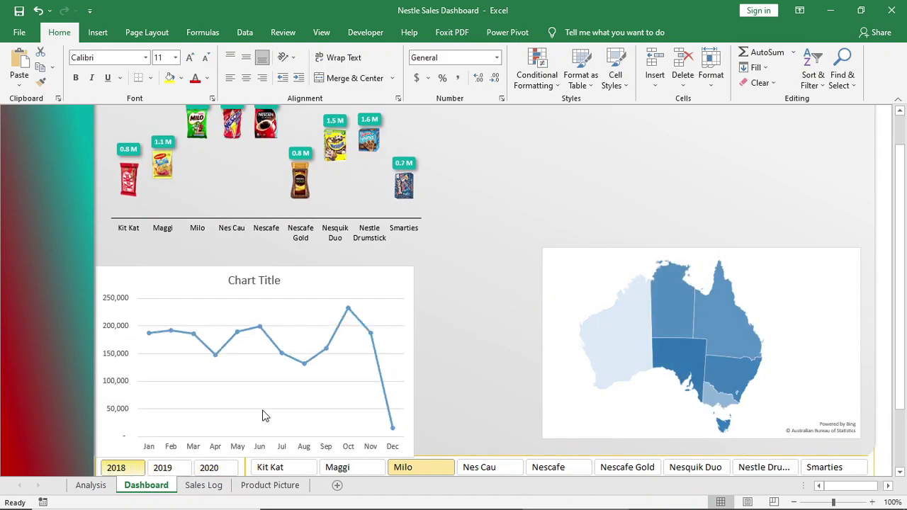
pyautogui.scroll(1, 263, 415)
pyautogui.scroll(-2, 262, 414)
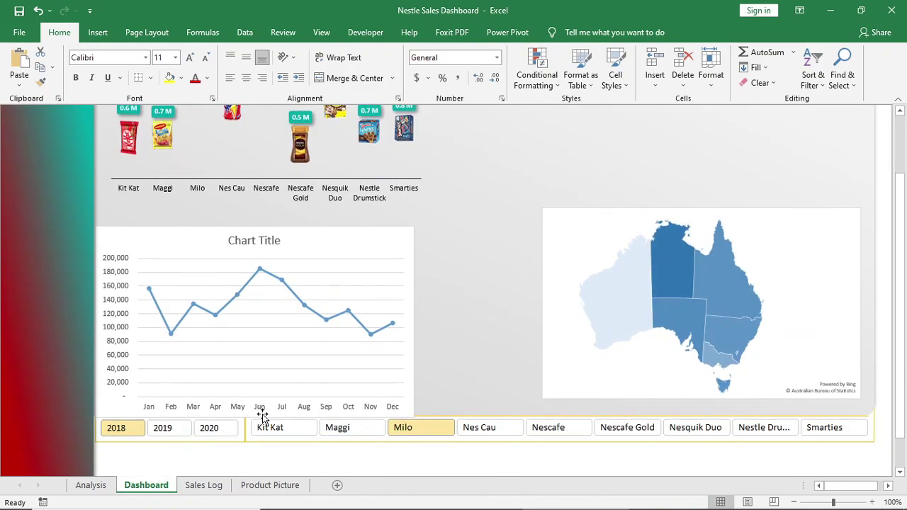
pyautogui.scroll(1, 272, 396)
# Clear the monthly line chart's background by removing its fill and outline, and delete its title.
pyautogui.click(329, 266)
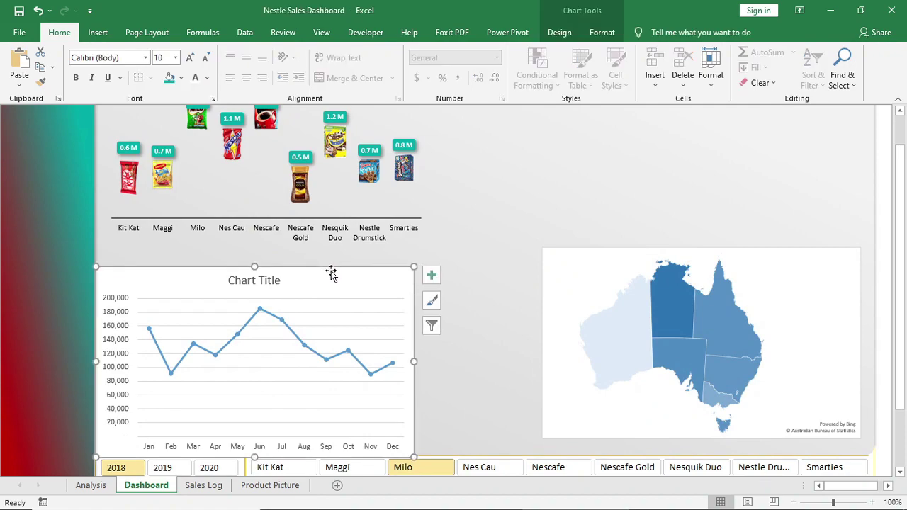
pyautogui.click(600, 32)
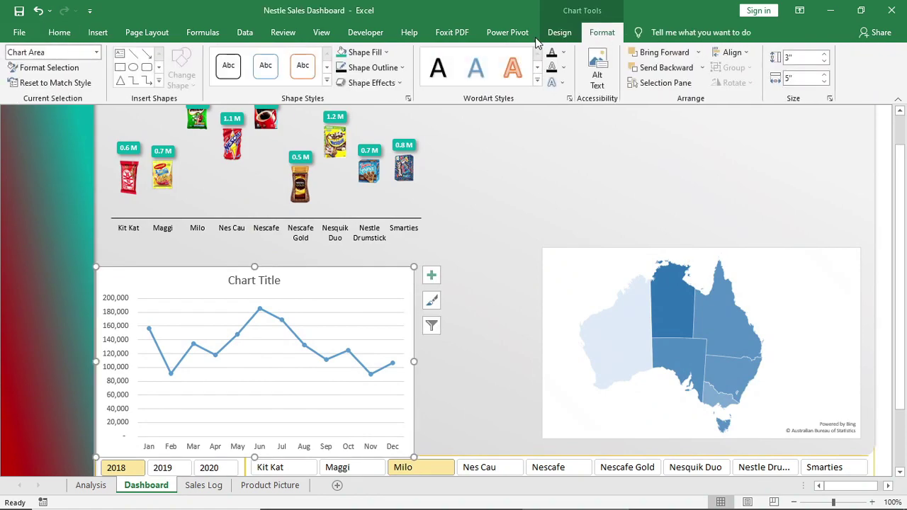
pyautogui.click(386, 51)
pyautogui.click(377, 211)
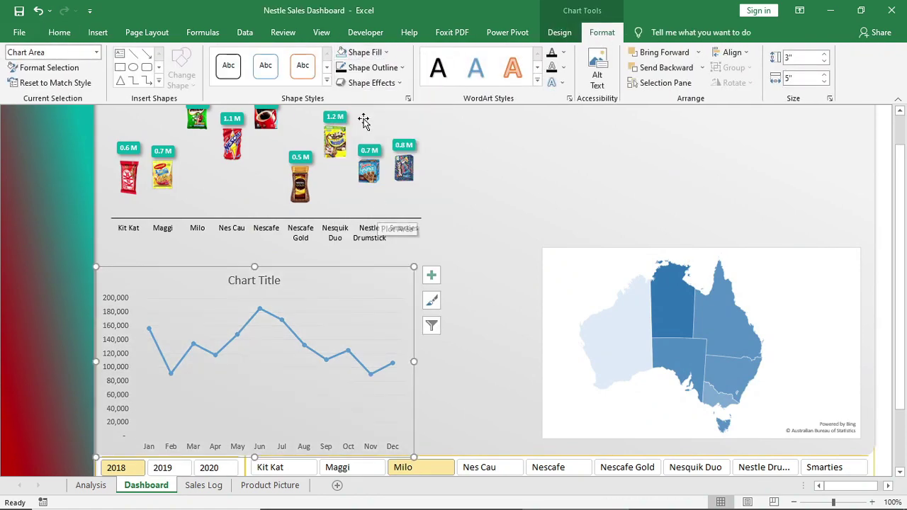
pyautogui.click(372, 68)
pyautogui.click(366, 226)
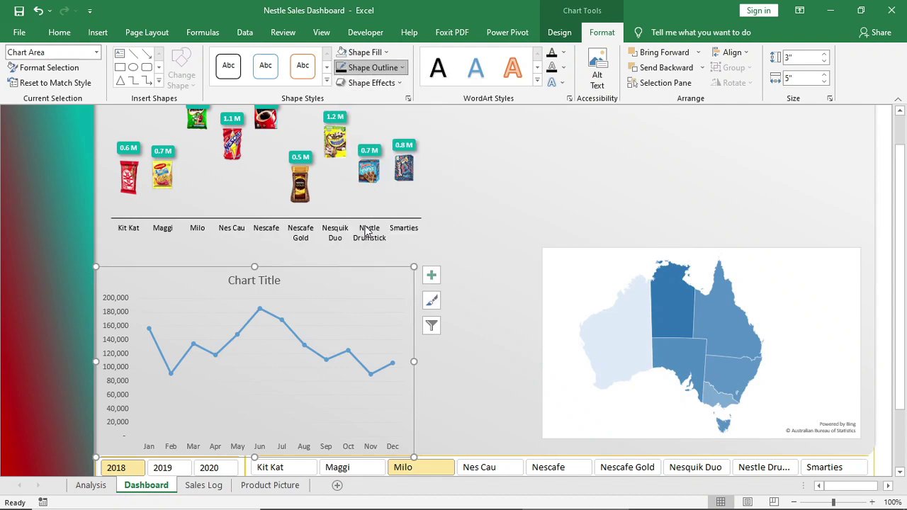
pyautogui.click(267, 282)
pyautogui.press('Delete')
# Make the monthly chart's month labels black and bold, and move the chart slightly up and to the right.
pyautogui.click(281, 446)
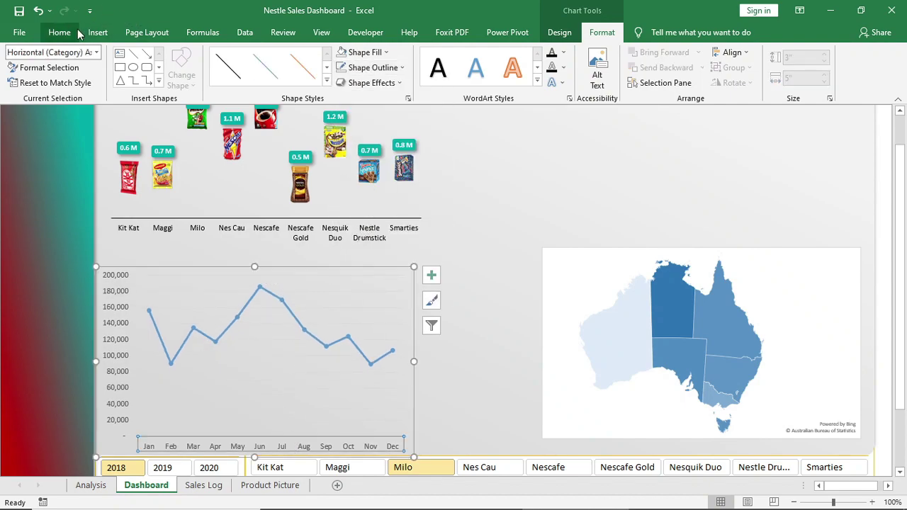
pyautogui.click(60, 32)
pyautogui.click(206, 78)
pyautogui.click(202, 128)
pyautogui.click(75, 78)
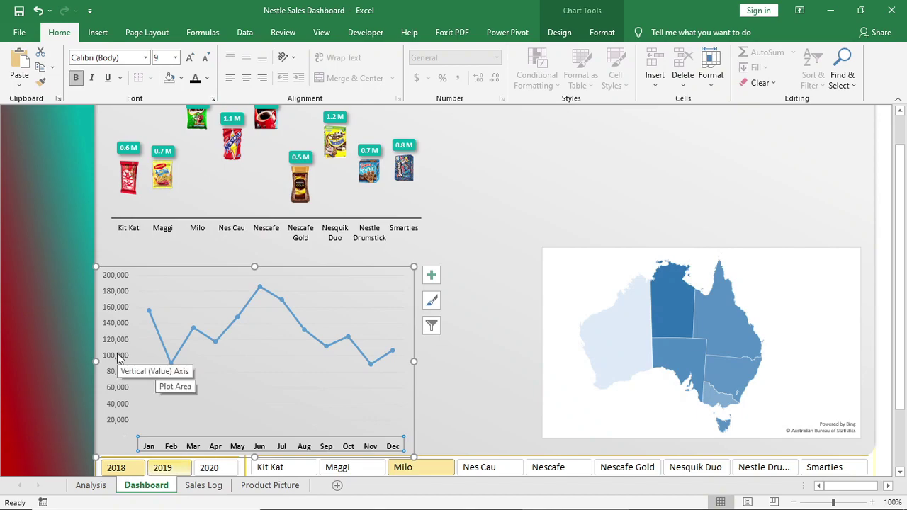
pyautogui.moveTo(148, 267)
pyautogui.mouseDown()
pyautogui.moveTo(155, 256)
pyautogui.moveTo(159, 263)
pyautogui.mouseUp()
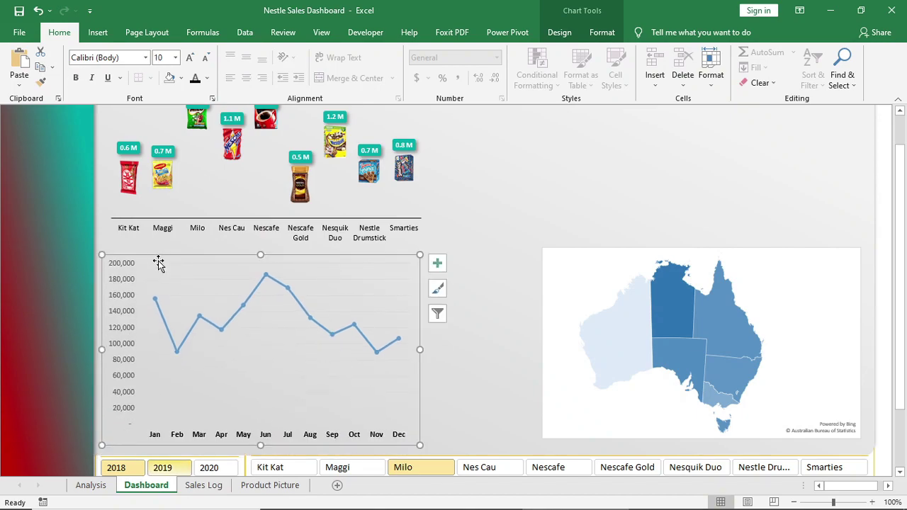
# Fill the monthly line's markers with solid black and change their built-in type to square.
pyautogui.click(210, 320)
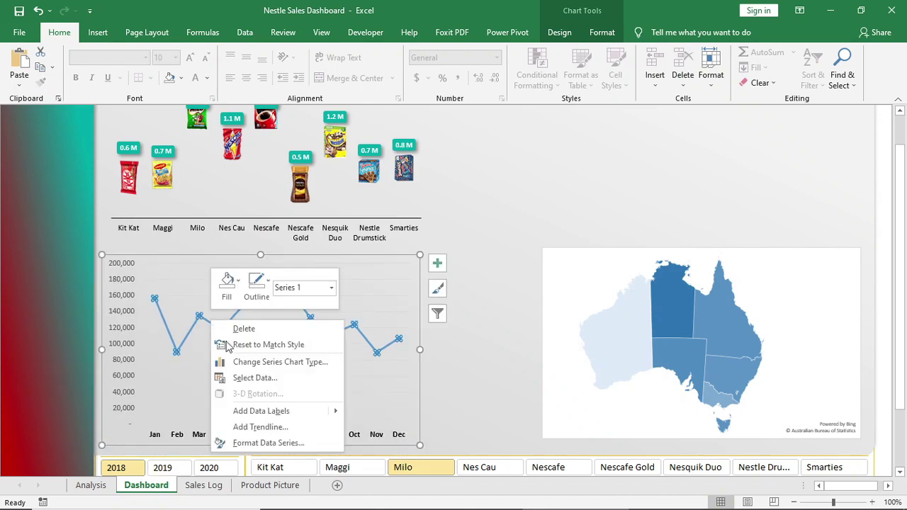
pyautogui.rightClick(209, 320)
pyautogui.click(259, 443)
pyautogui.click(737, 165)
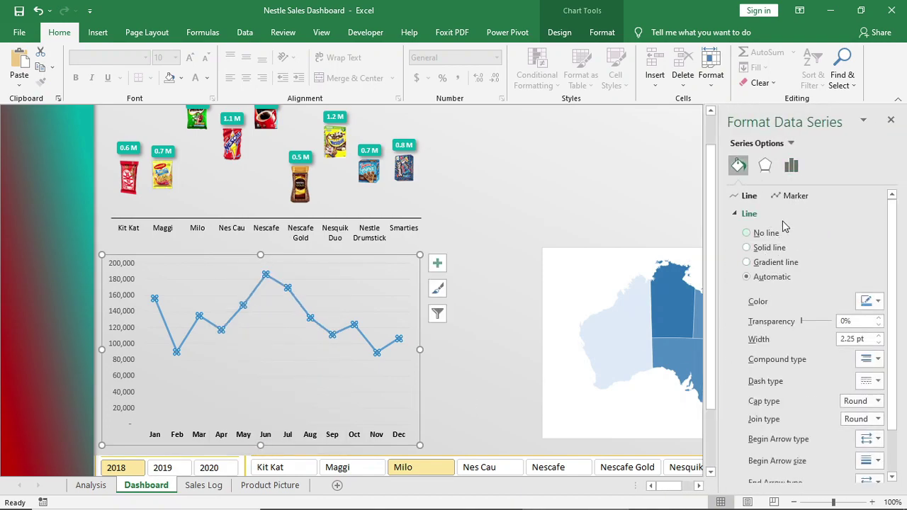
pyautogui.click(791, 198)
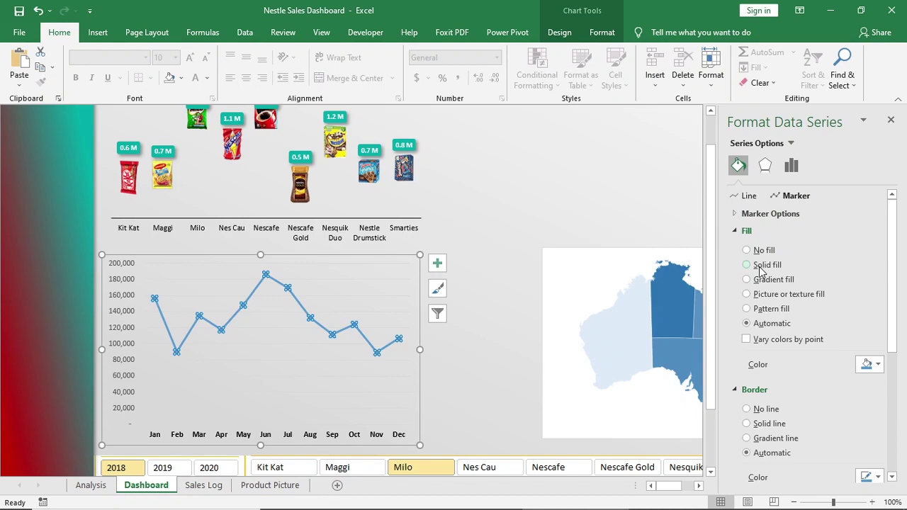
pyautogui.click(868, 364)
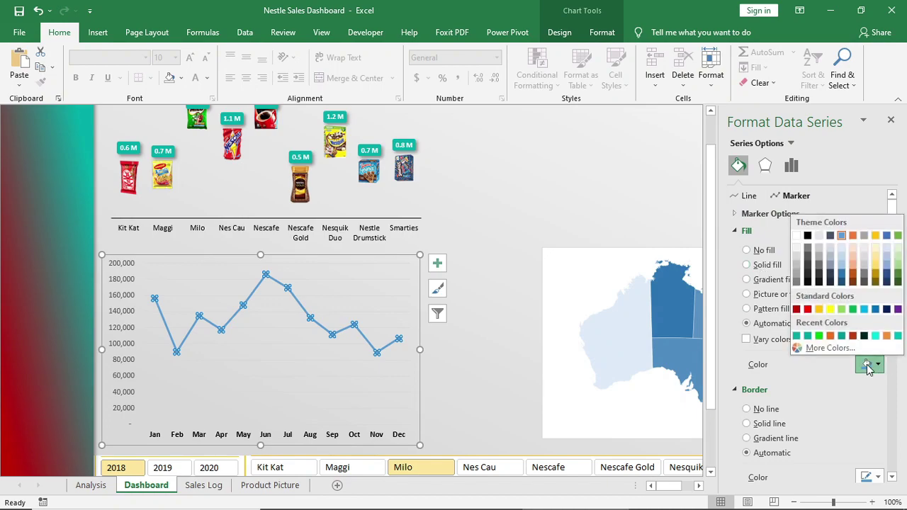
pyautogui.click(807, 237)
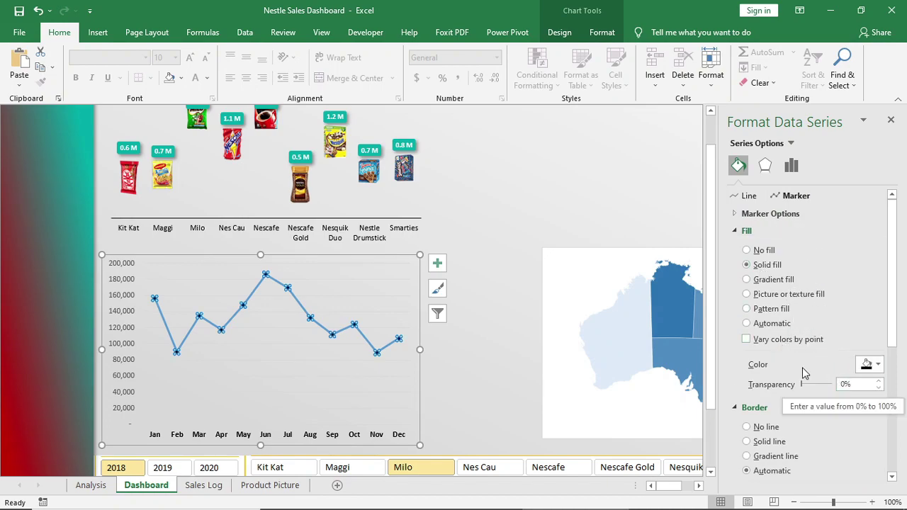
pyautogui.click(738, 214)
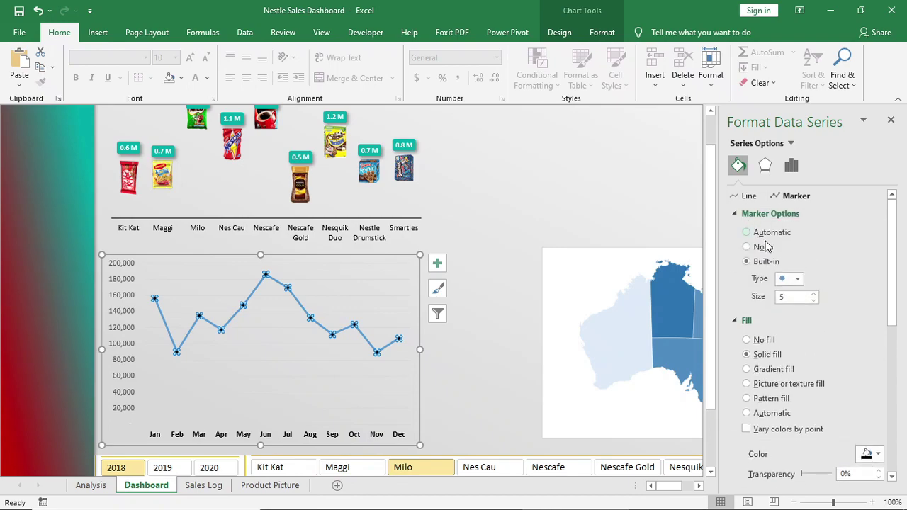
pyautogui.click(798, 280)
# Give the monthly chart's line a gradient running from a teal first stop to a dark red last stop.
pyautogui.click(749, 197)
pyautogui.scroll(-1, 775, 322)
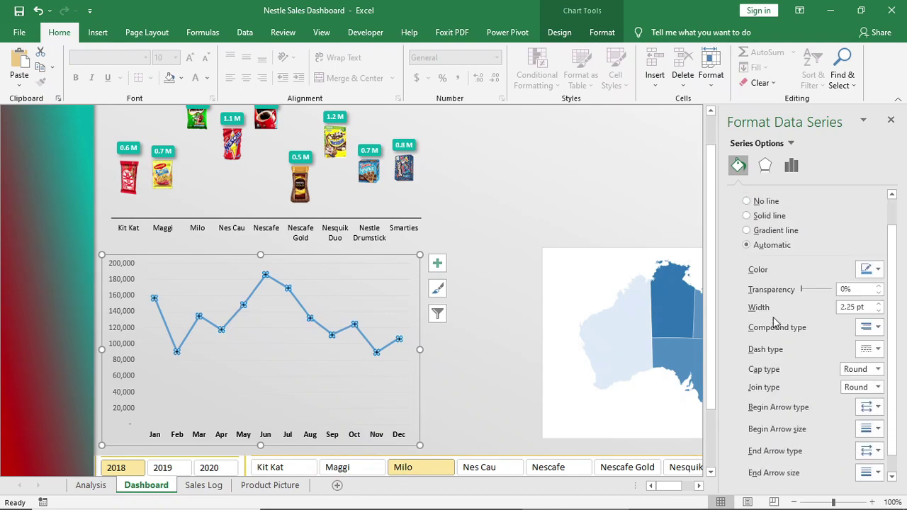
pyautogui.scroll(1, 774, 309)
pyautogui.click(767, 261)
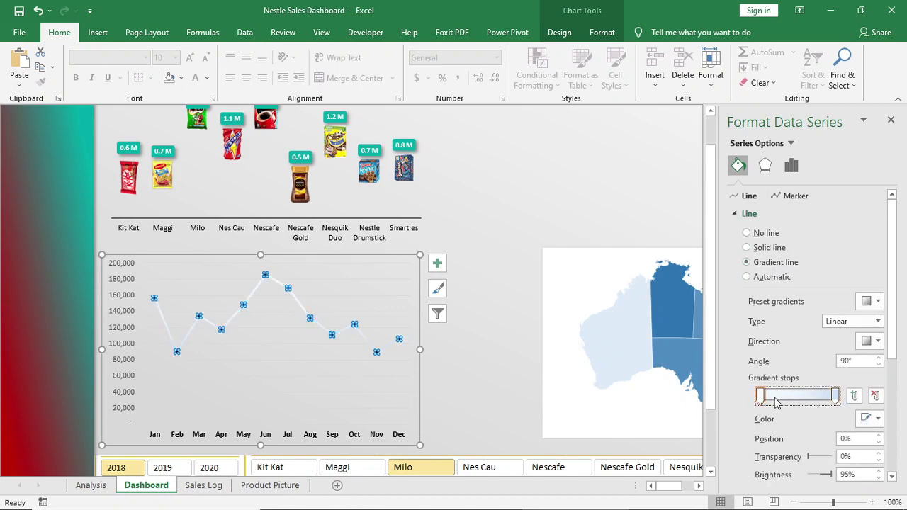
pyautogui.click(869, 418)
pyautogui.click(805, 390)
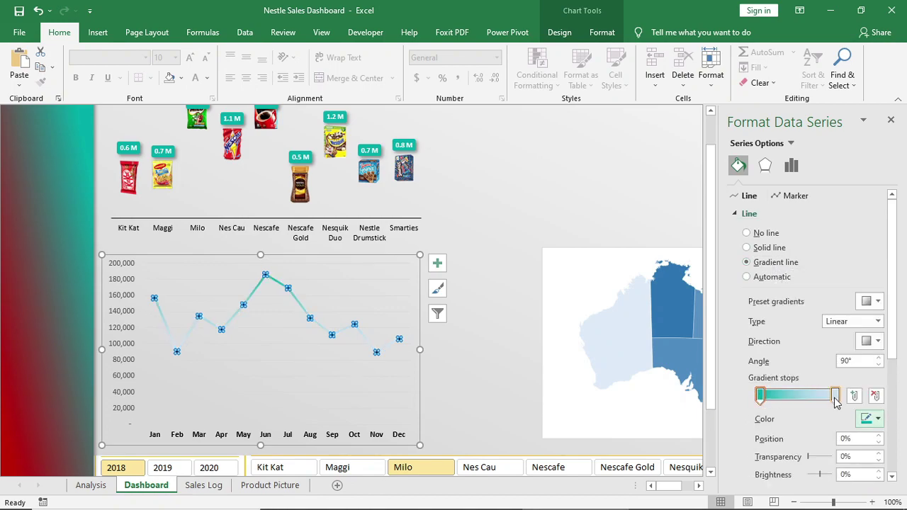
pyautogui.click(835, 395)
pyautogui.click(861, 417)
pyautogui.click(796, 363)
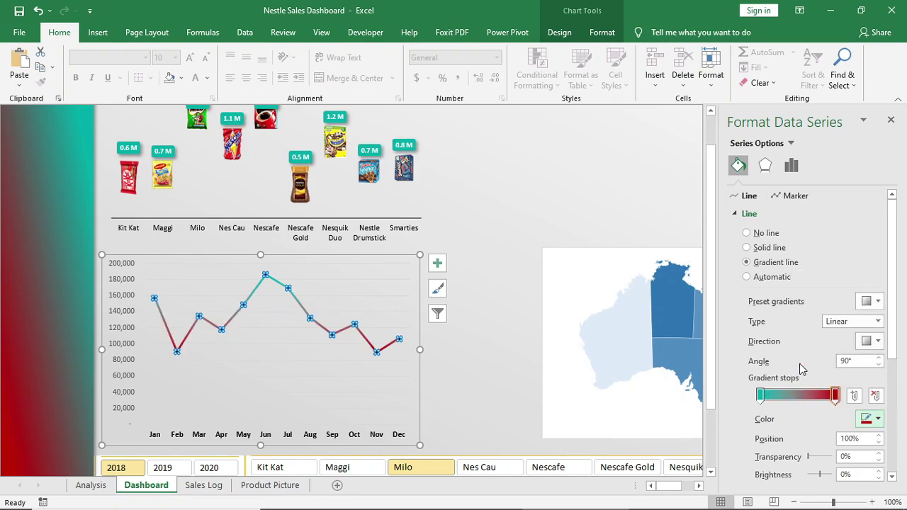
# Bring the line's gradient stops closer together, with the red one at 70%, and set the line width to 6 pt.
pyautogui.click(787, 395)
pyautogui.click(814, 396)
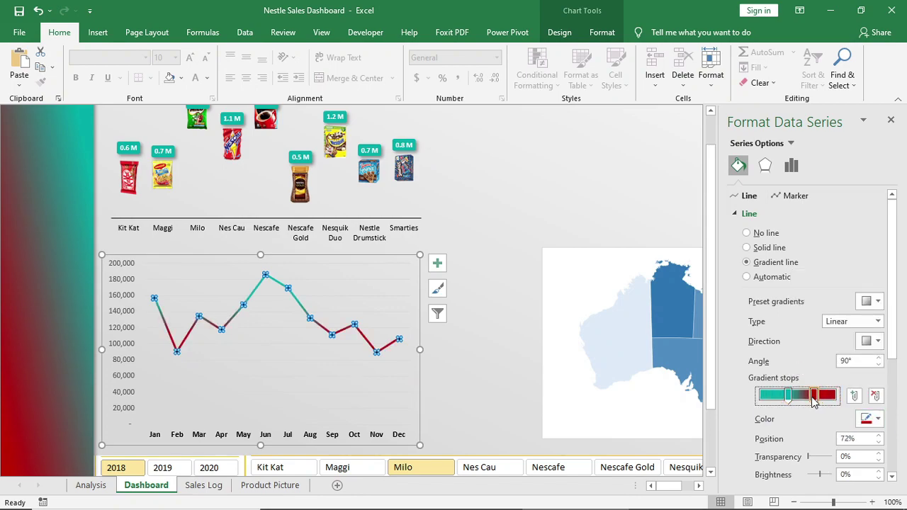
pyautogui.scroll(-3, 828, 382)
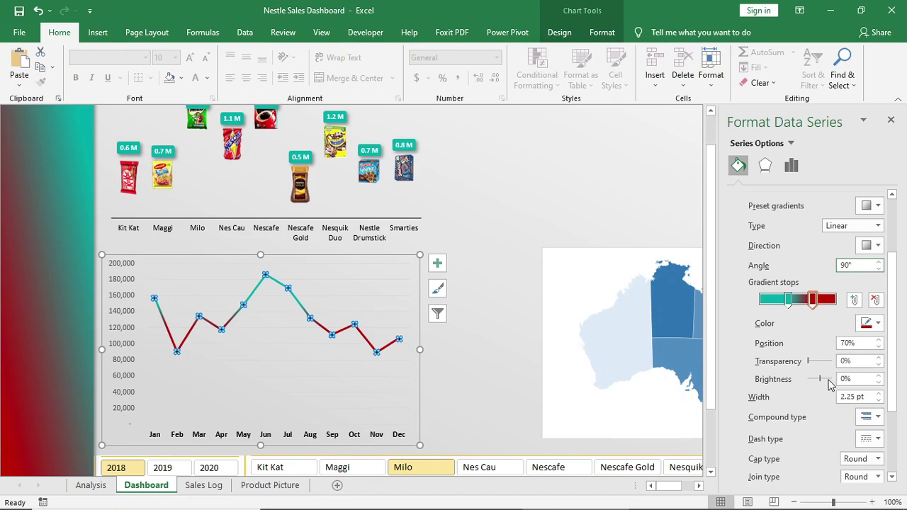
pyautogui.click(879, 395)
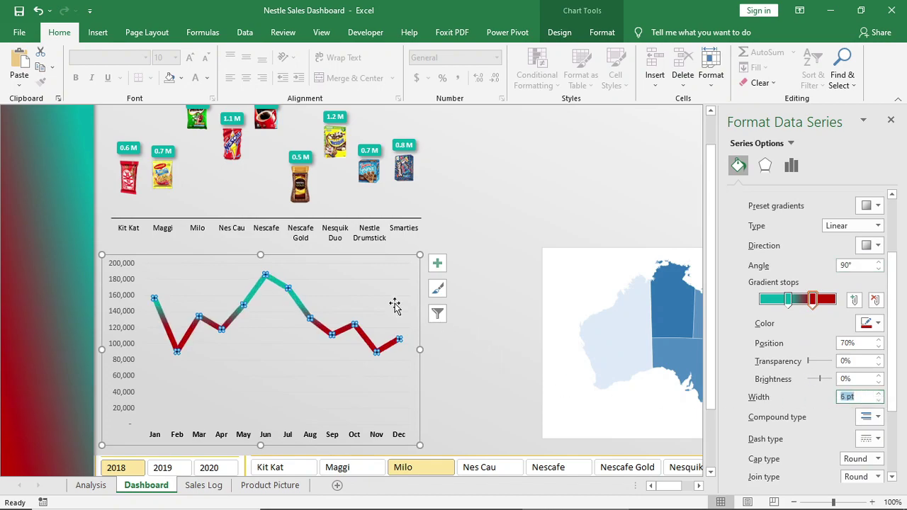
pyautogui.click(340, 313)
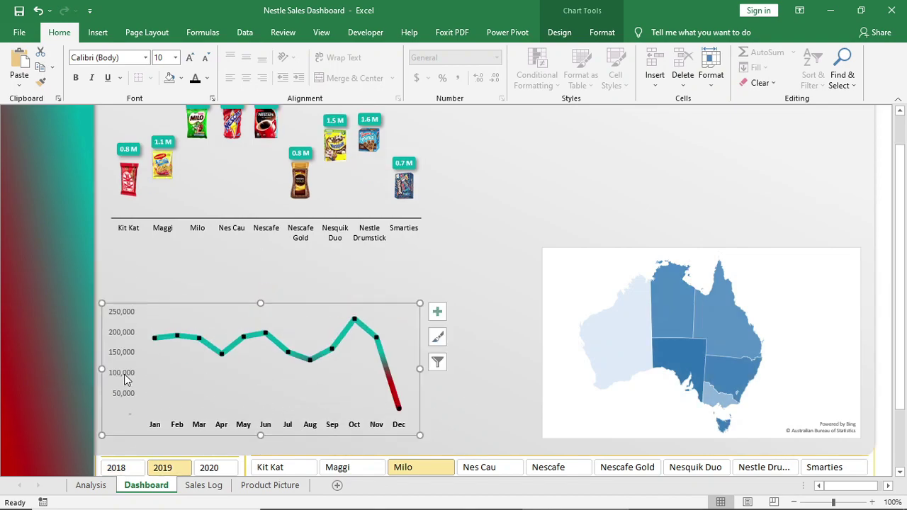
# Set the label position of the monthly chart's vertical axis to High.
pyautogui.rightClick(124, 380)
pyautogui.click(151, 368)
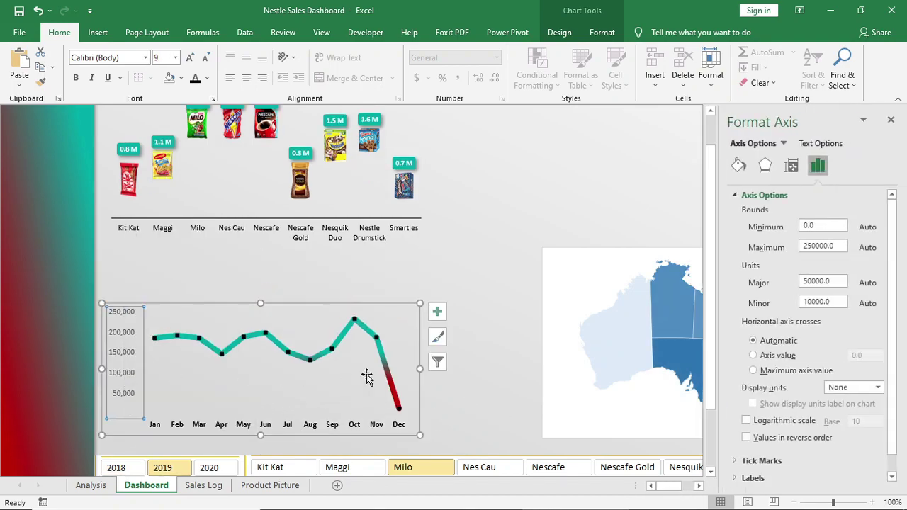
pyautogui.click(817, 165)
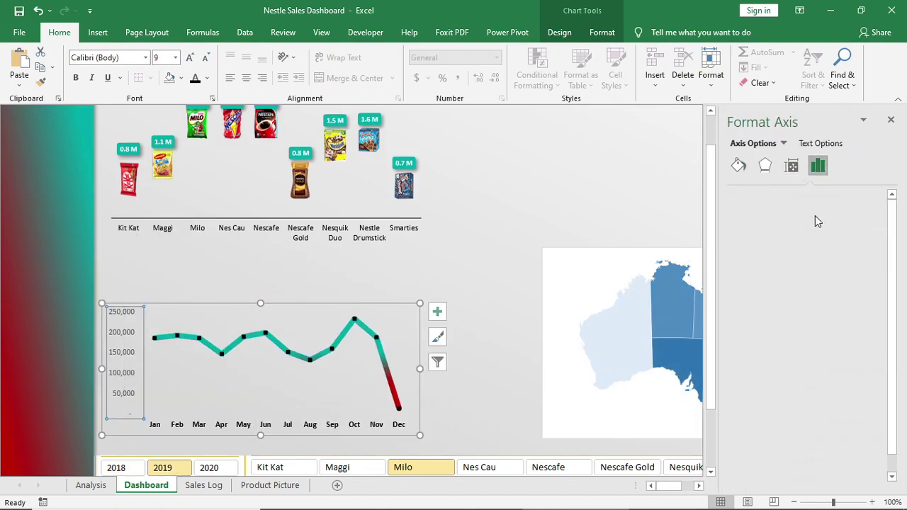
pyautogui.scroll(-1, 795, 419)
pyautogui.click(735, 460)
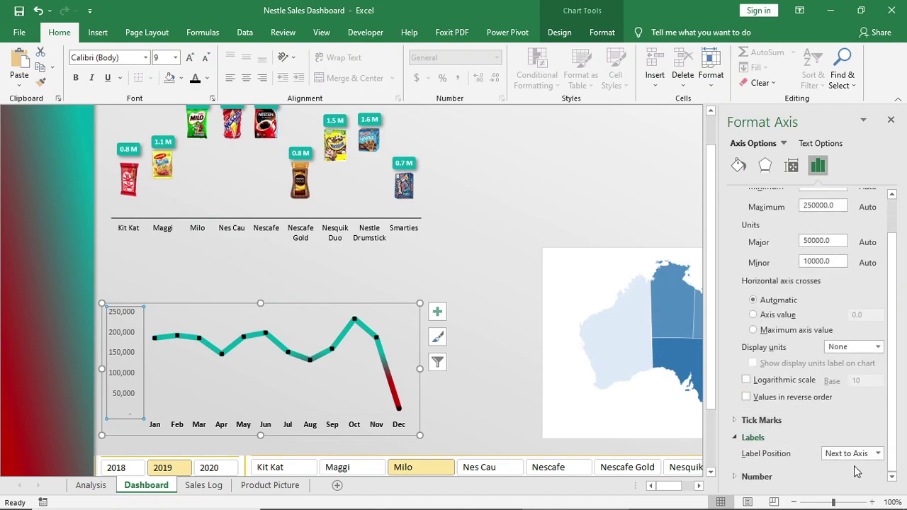
pyautogui.click(877, 454)
pyautogui.click(833, 414)
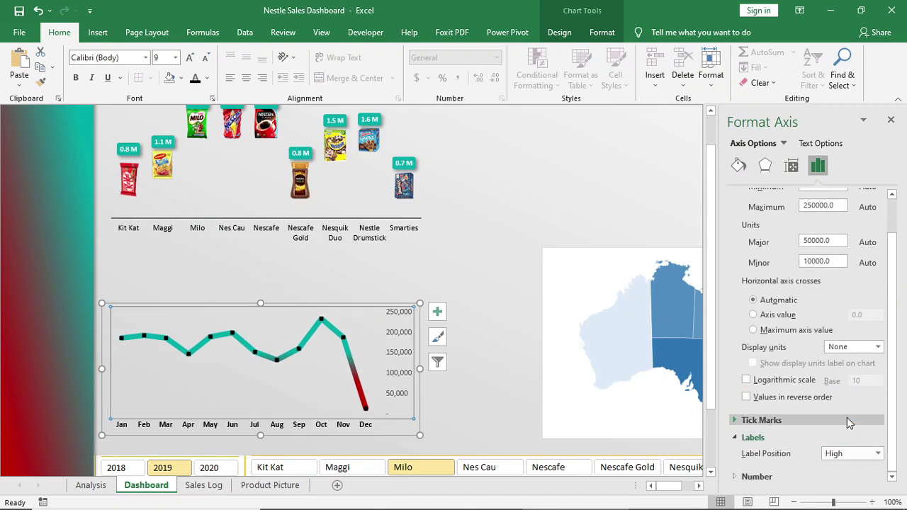
# Apply the custom number format 0.0,, "M" to the monthly chart's vertical axis and close the formatting pane.
pyautogui.click(821, 475)
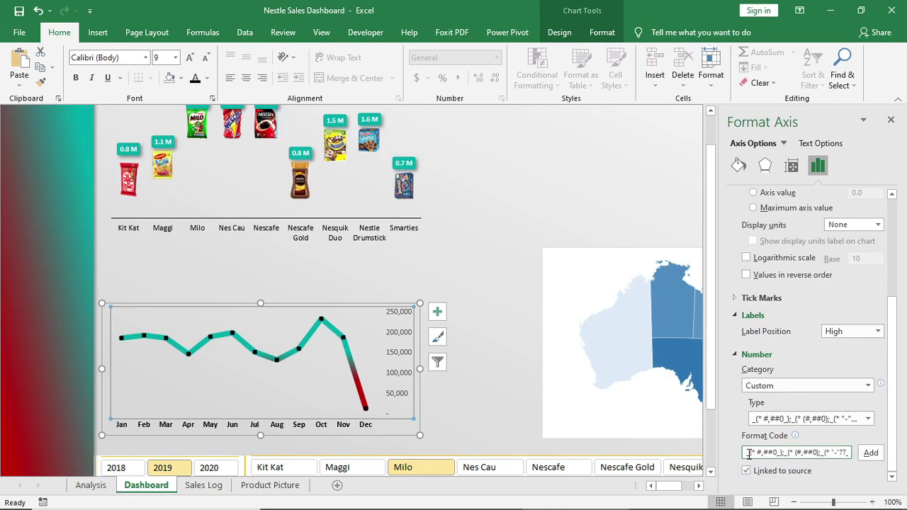
pyautogui.moveTo(749, 453); pyautogui.dragTo(848, 455)
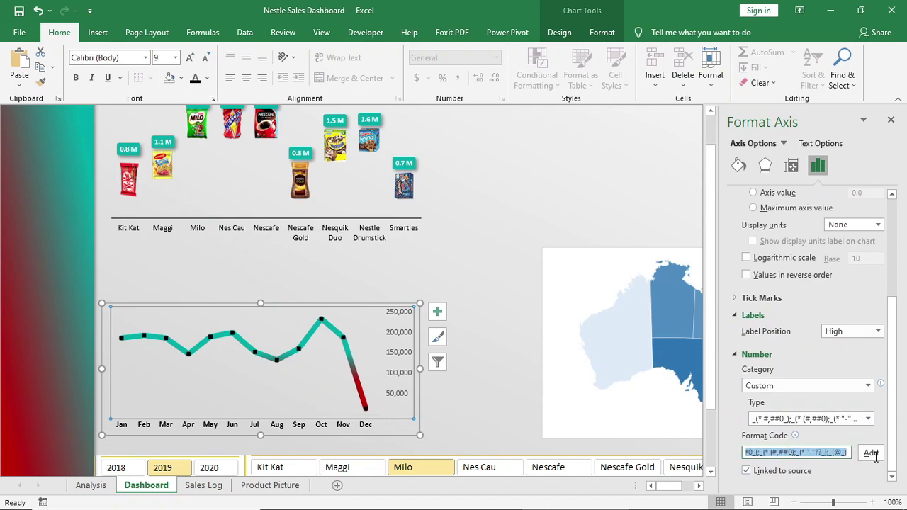
pyautogui.press('BackSpace')
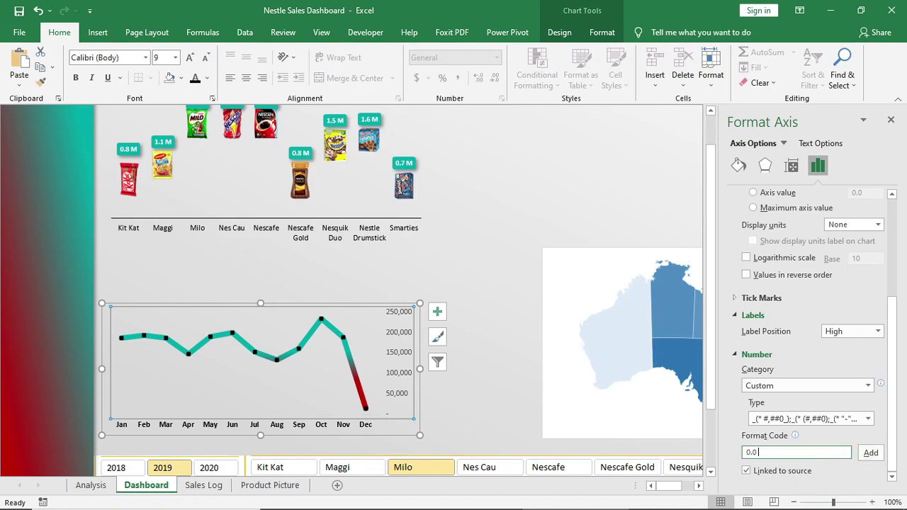
pyautogui.click(867, 454)
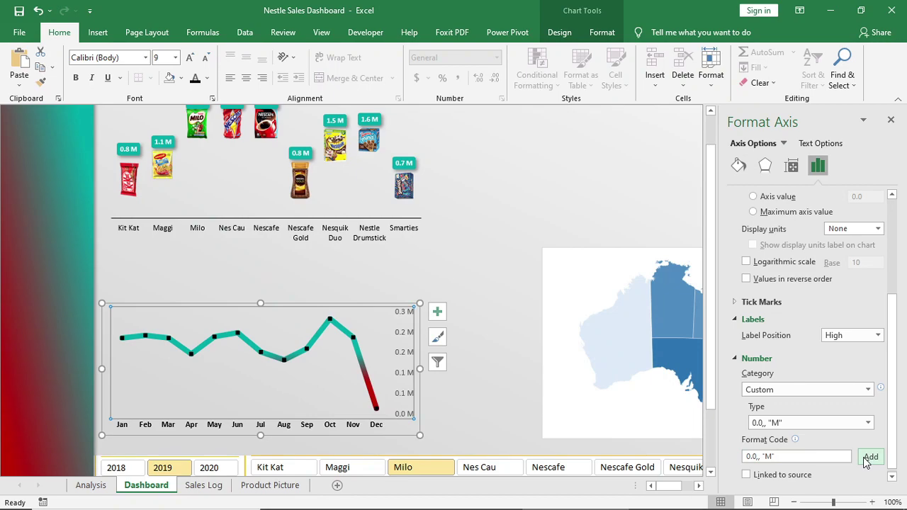
pyautogui.click(890, 121)
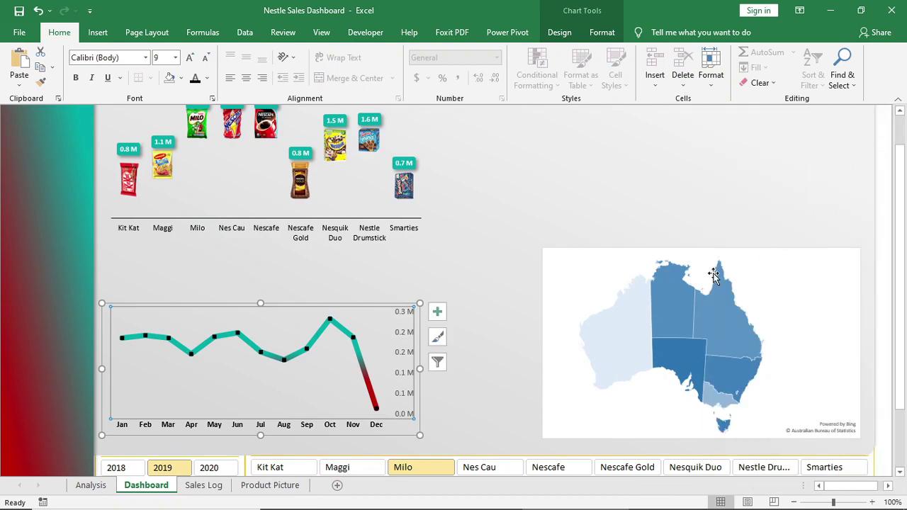
# Apply a shadow effect to the monthly chart's gradient line.
pyautogui.click(359, 359)
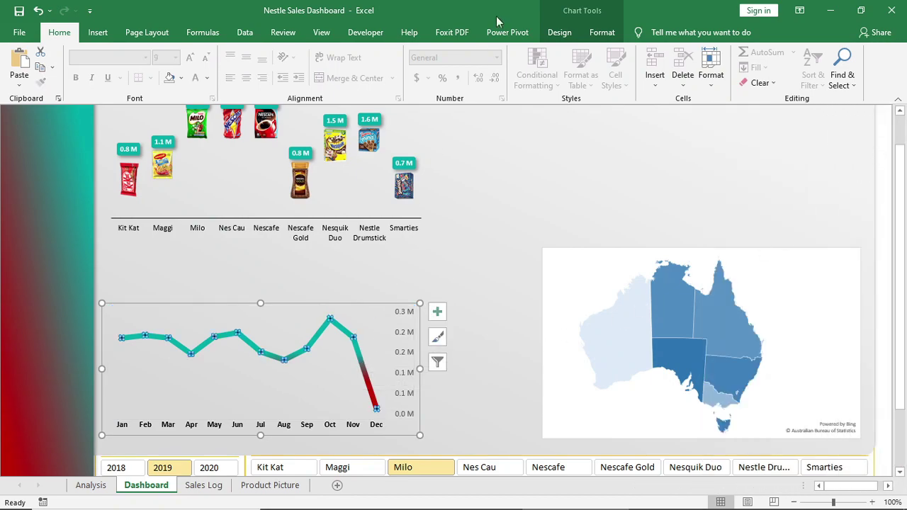
pyautogui.click(601, 31)
pyautogui.click(371, 82)
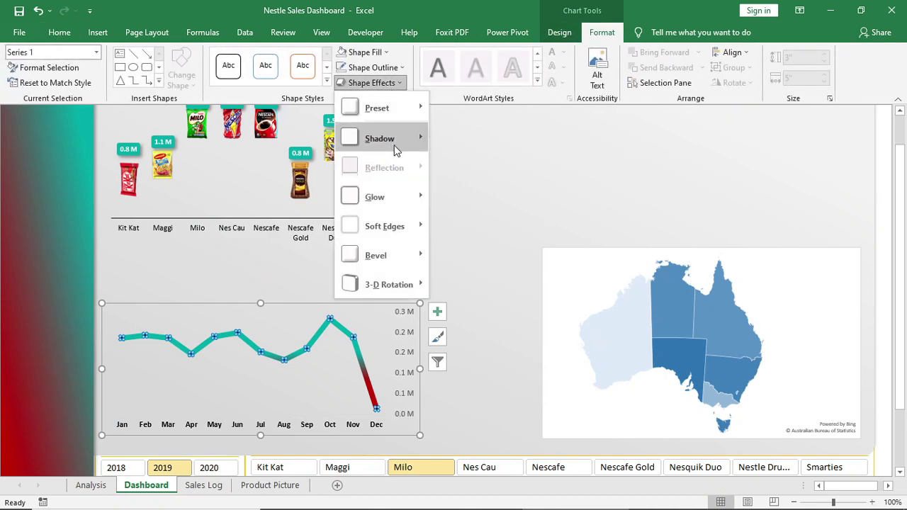
pyautogui.moveTo(395, 150)
pyautogui.click(447, 213)
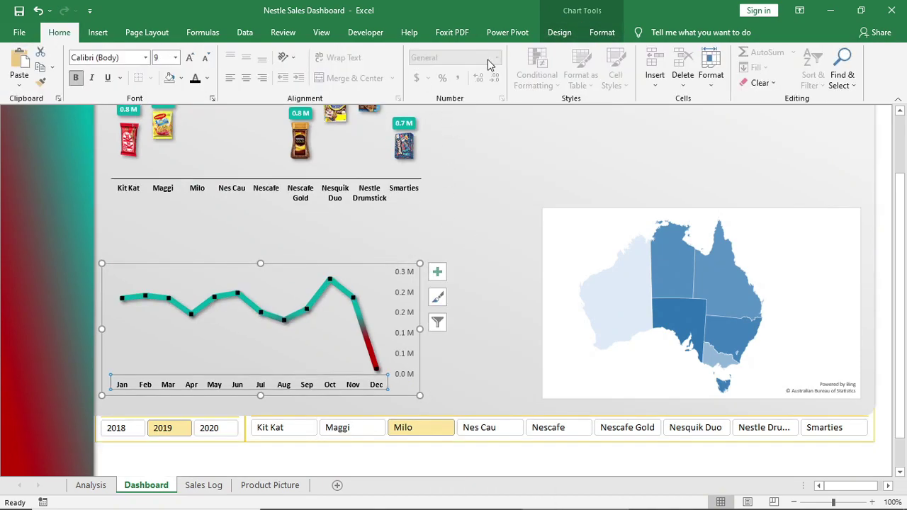
# Set the outline of the monthly chart's horizontal axis to black.
pyautogui.click(601, 32)
pyautogui.click(375, 67)
pyautogui.click(353, 119)
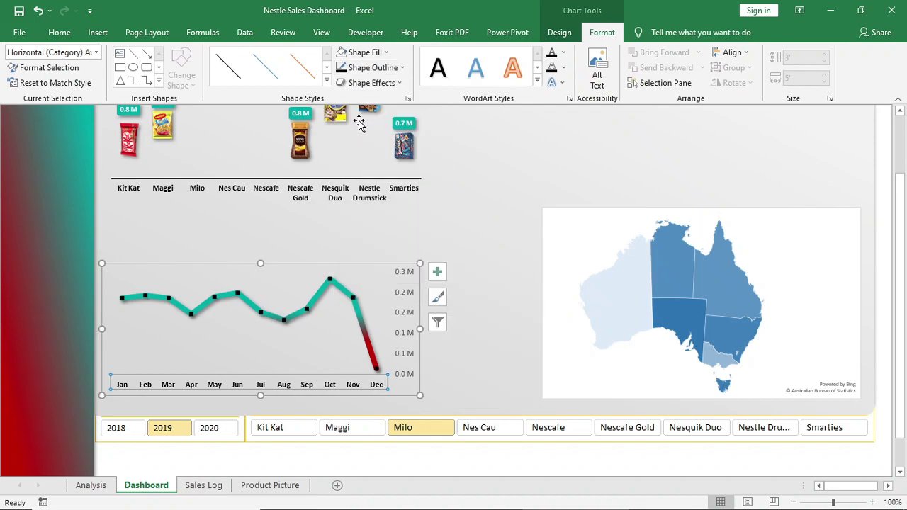
pyautogui.click(496, 285)
# Set the font colour of the monthly chart's vertical axis labels to black.
pyautogui.click(405, 294)
pyautogui.click(59, 32)
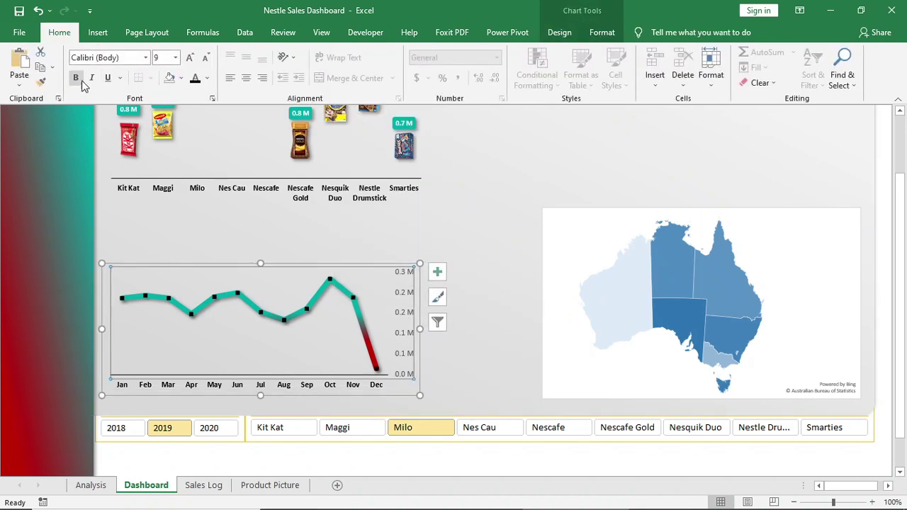
pyautogui.click(195, 77)
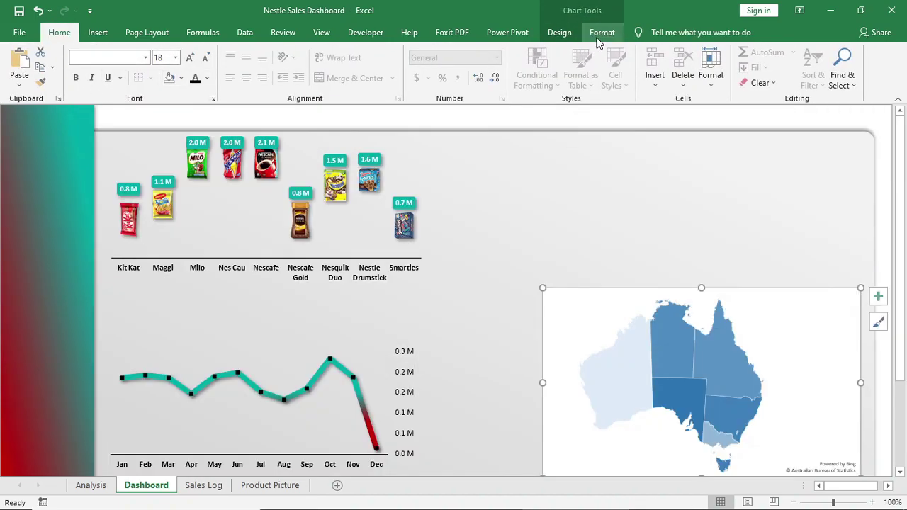
# Remove the fill and the outline from the map chart's chart area.
pyautogui.click(596, 35)
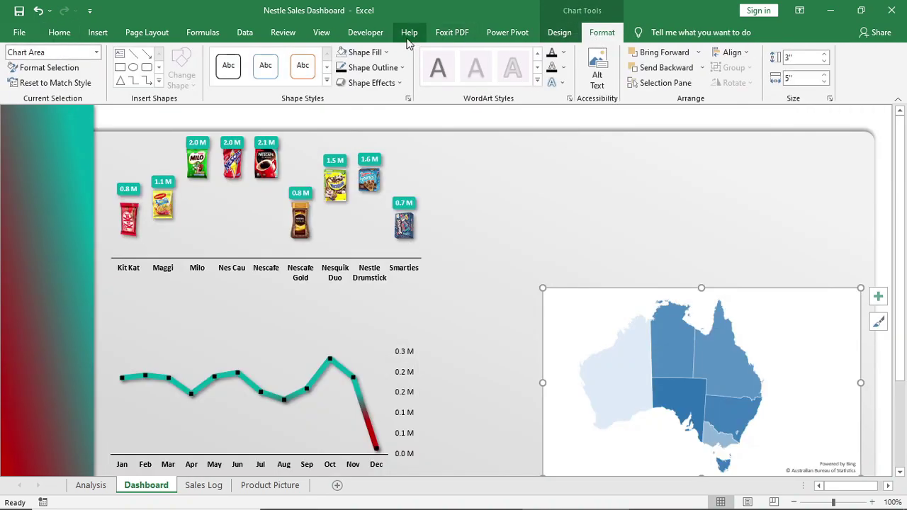
pyautogui.click(364, 52)
pyautogui.click(366, 206)
pyautogui.click(373, 67)
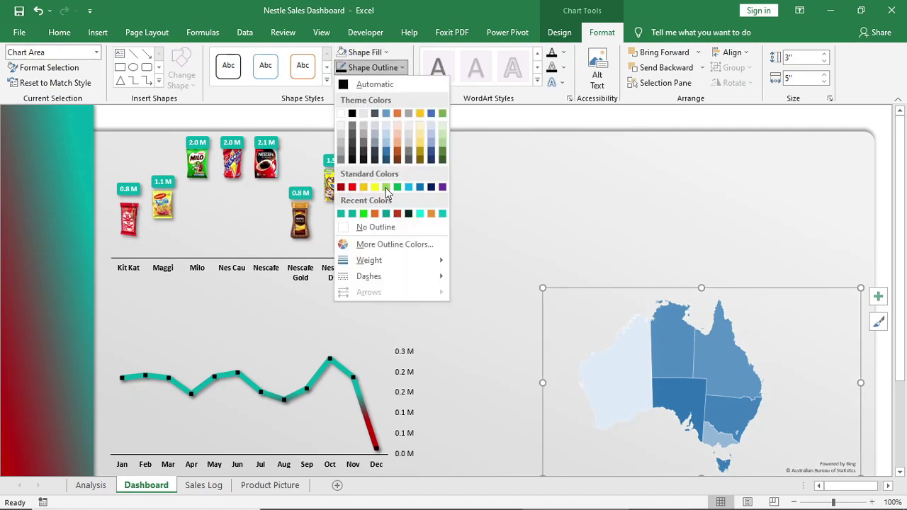
pyautogui.click(376, 227)
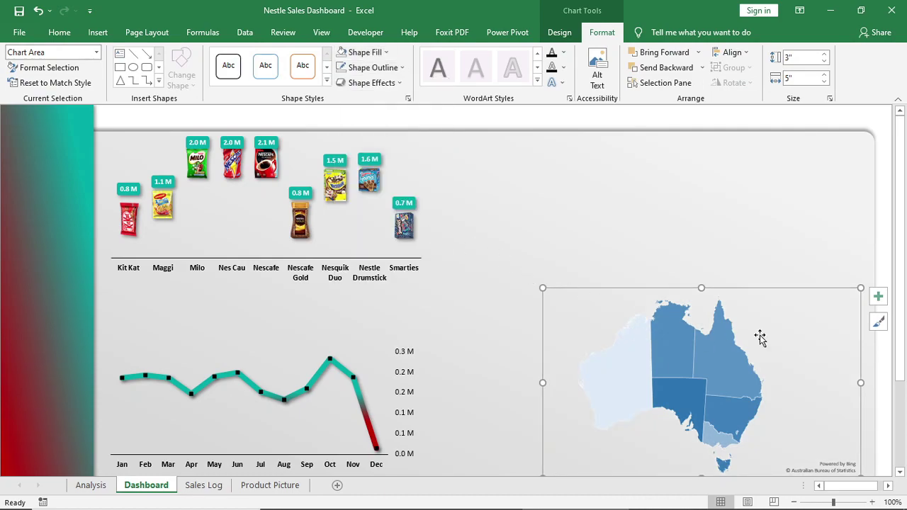
# Move the map chart higher on the dashboard panel and apply a shadow effect to its data series.
pyautogui.moveTo(771, 284); pyautogui.dragTo(735, 193)
pyautogui.click(686, 323)
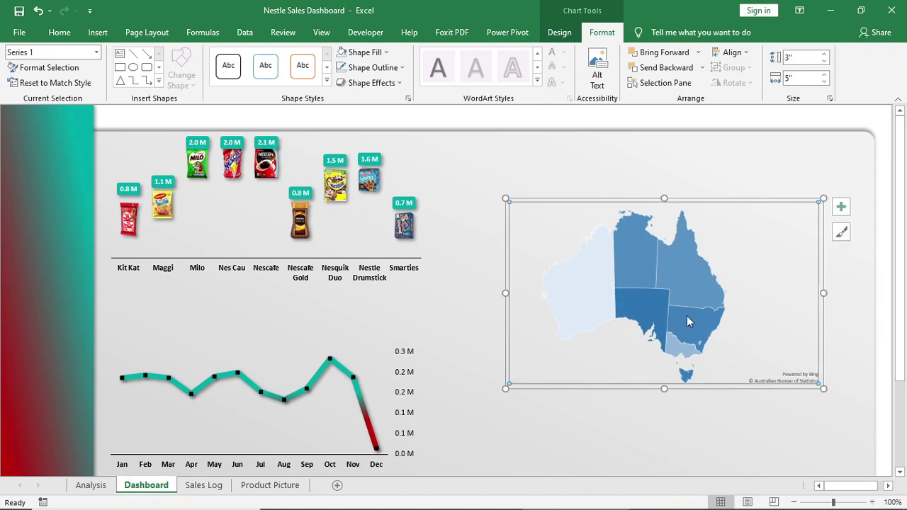
pyautogui.click(371, 82)
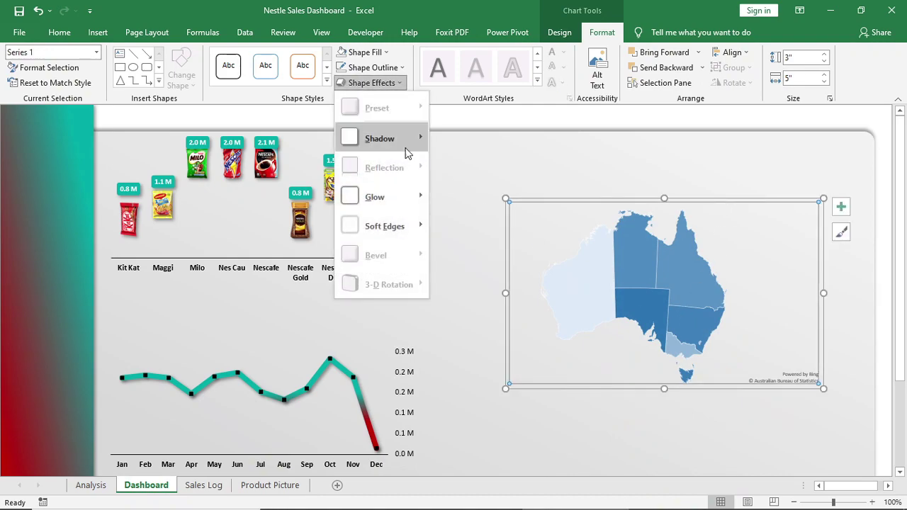
pyautogui.moveTo(408, 153)
pyautogui.click(454, 212)
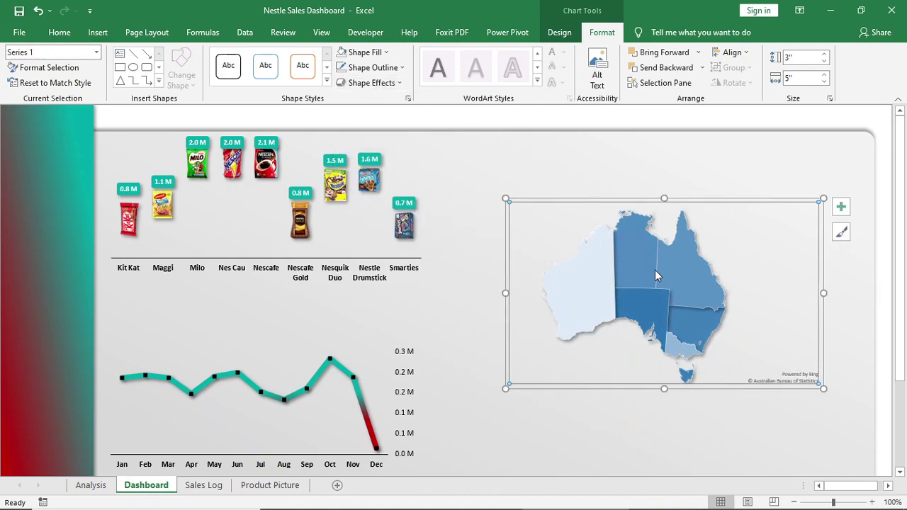
# Colour the map series with dark red for the lowest value and teal for the highest value, and close the formatting pane.
pyautogui.rightClick(706, 299)
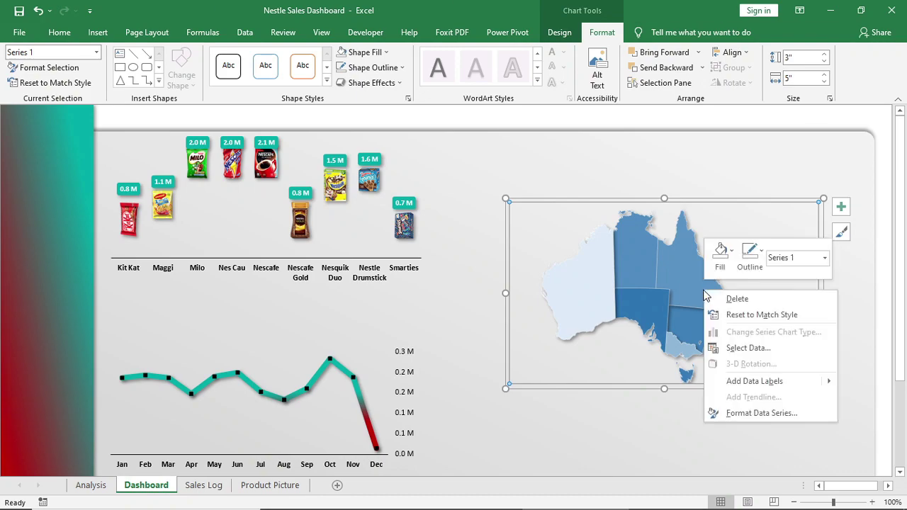
pyautogui.click(751, 411)
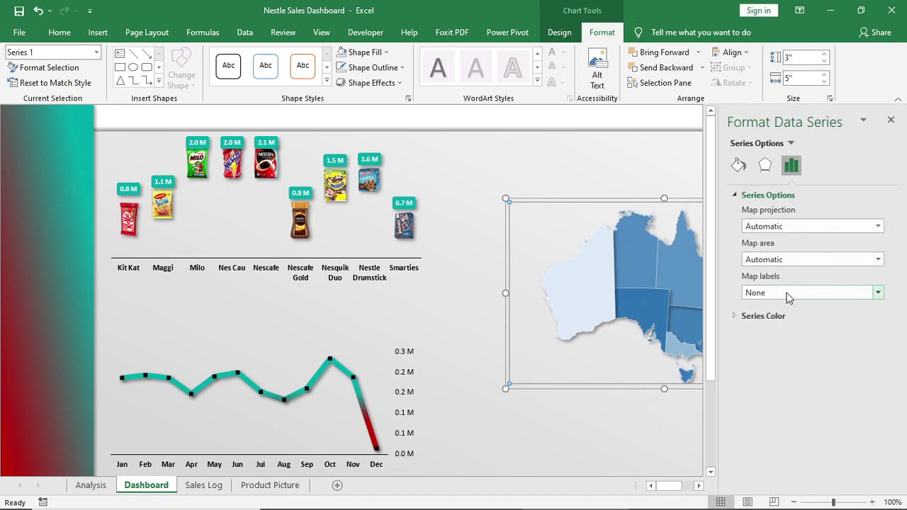
pyautogui.click(735, 317)
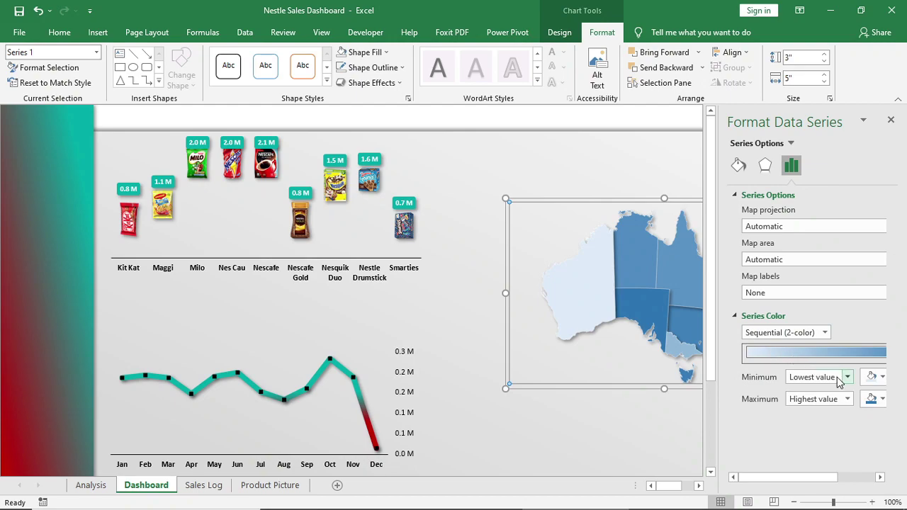
pyautogui.click(870, 381)
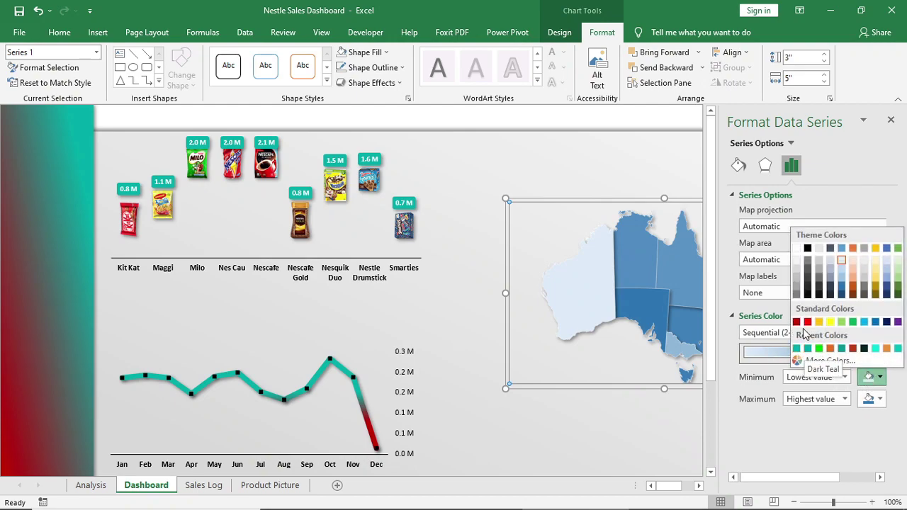
pyautogui.click(796, 322)
pyautogui.click(869, 399)
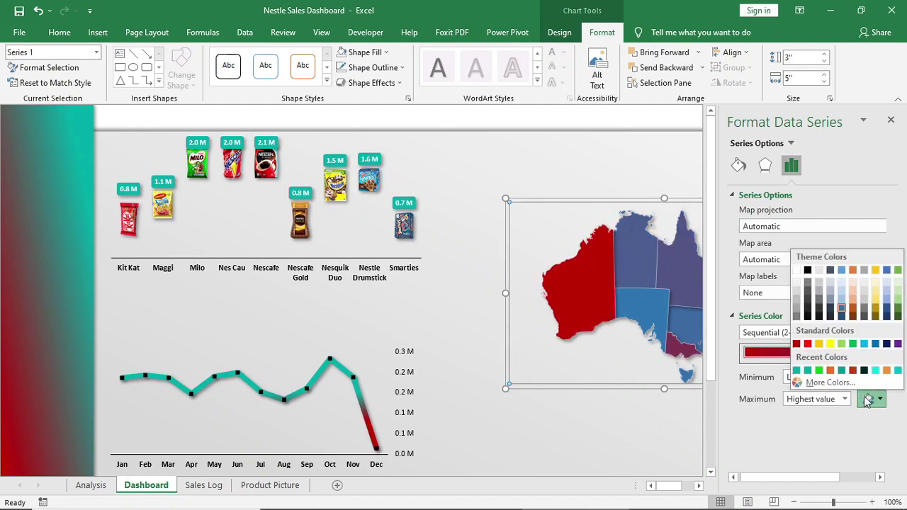
pyautogui.click(797, 371)
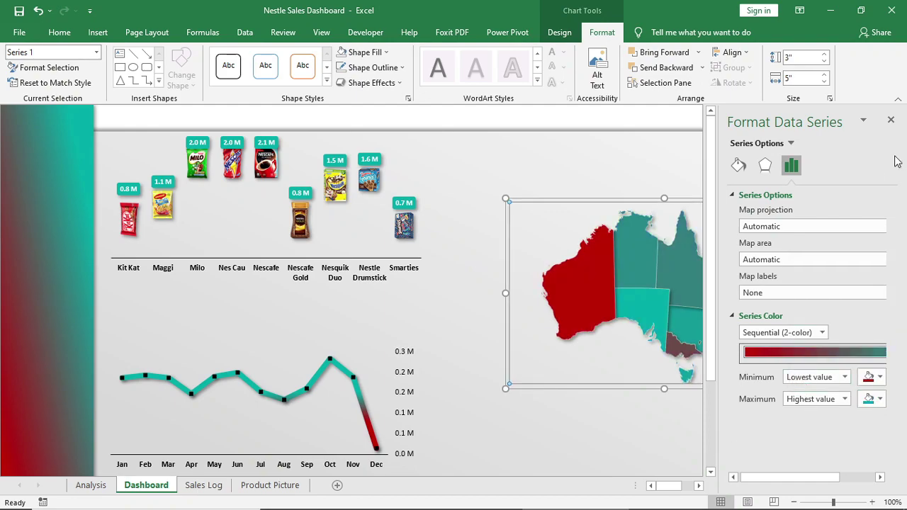
pyautogui.click(890, 121)
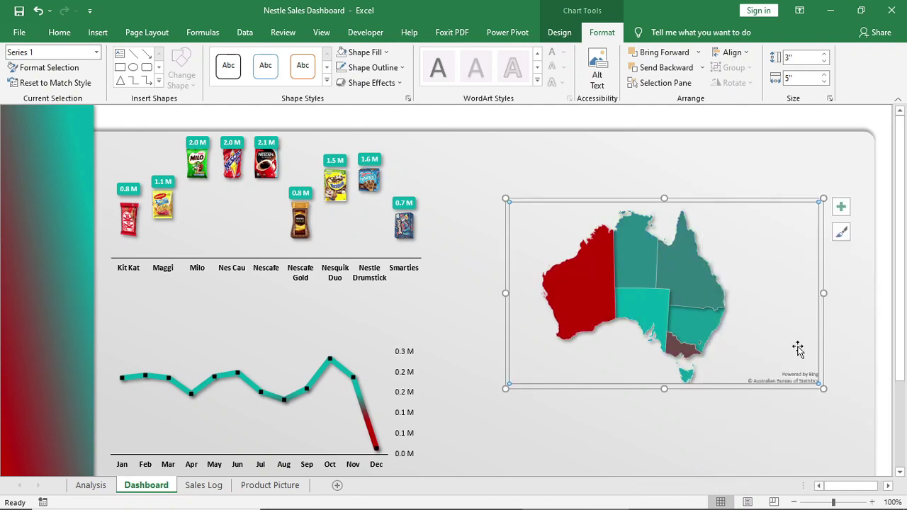
# Enlarge the map chart and place it in the lower-right corner of the dashboard panel, above the product slicer.
pyautogui.click(718, 423)
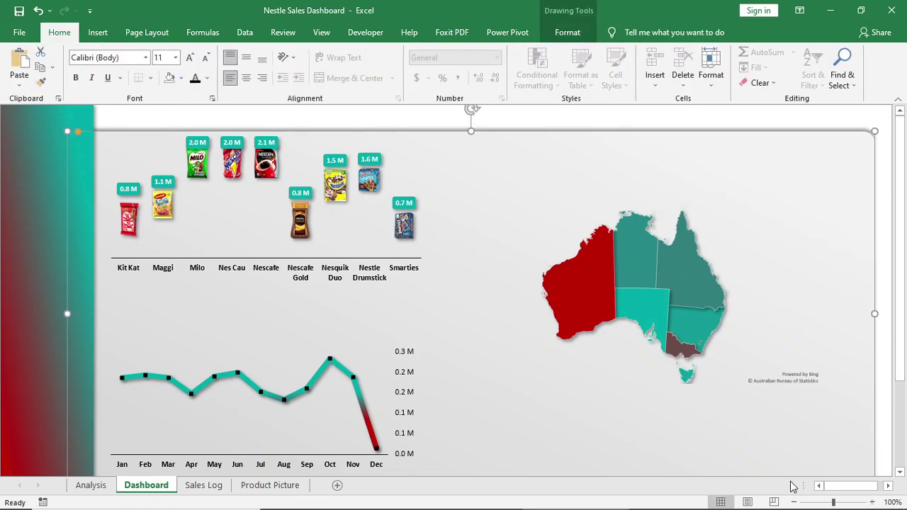
pyautogui.click(794, 386)
pyautogui.moveTo(827, 396); pyautogui.dragTo(866, 446)
pyautogui.scroll(-1, 815, 418)
pyautogui.moveTo(768, 386); pyautogui.dragTo(846, 447)
pyautogui.scroll(-2, 637, 432)
pyautogui.click(567, 421)
pyautogui.scroll(3, 552, 383)
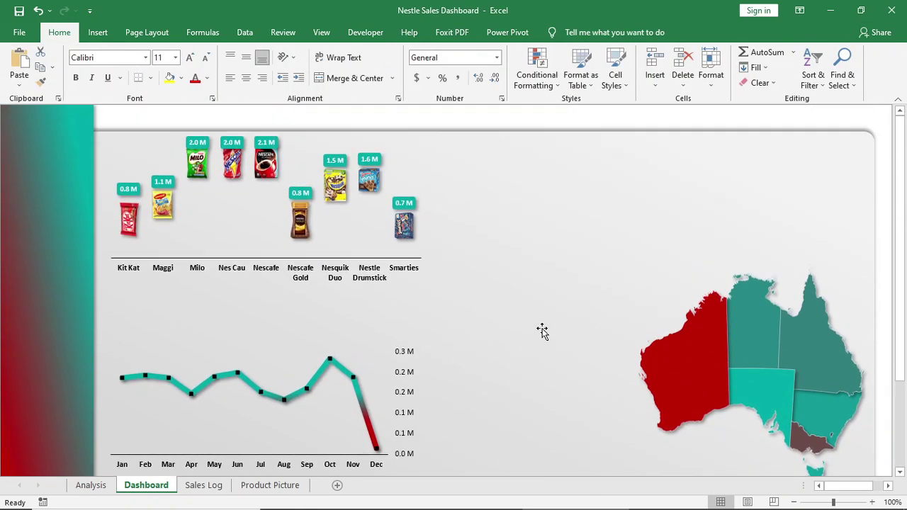
# Draw a rectangle about 2.87" by 0.25" below the product-picture chart and enter the text "All Products Sales Comparison - Yearly".
pyautogui.scroll(-1, 542, 331)
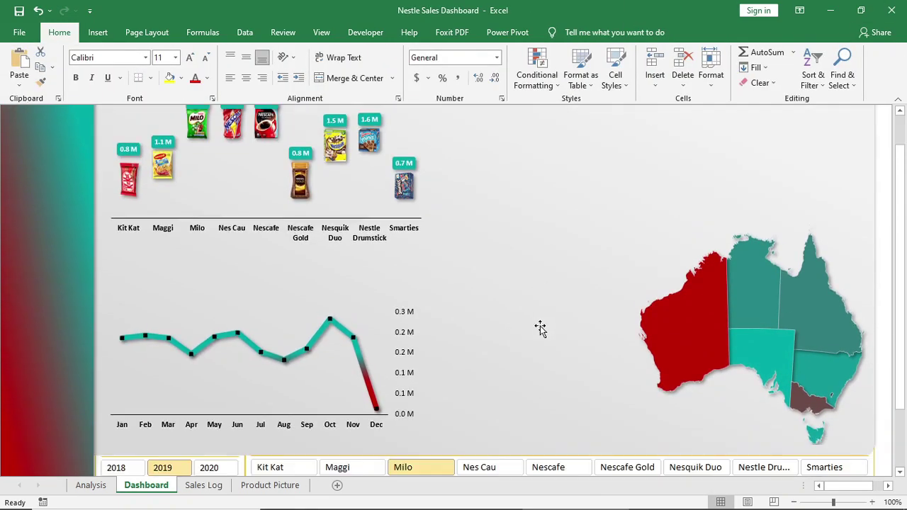
pyautogui.click(98, 32)
pyautogui.click(167, 81)
pyautogui.click(186, 141)
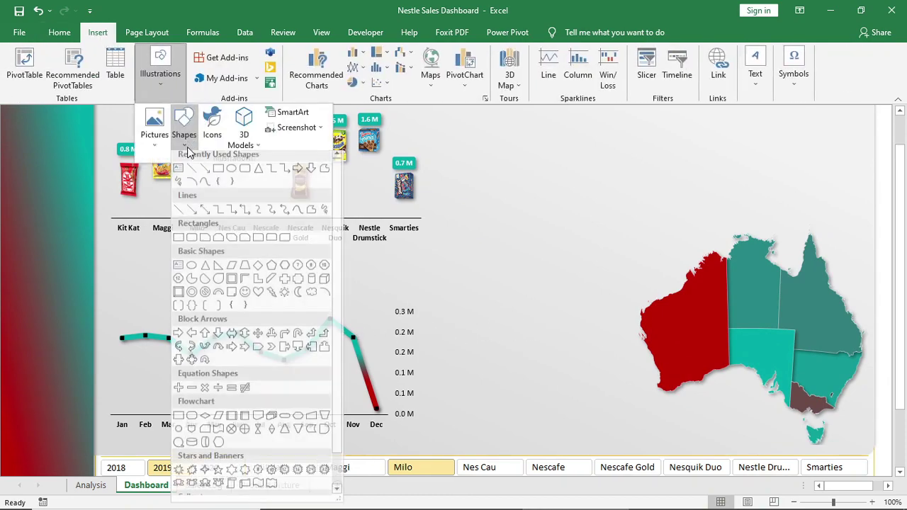
pyautogui.click(216, 168)
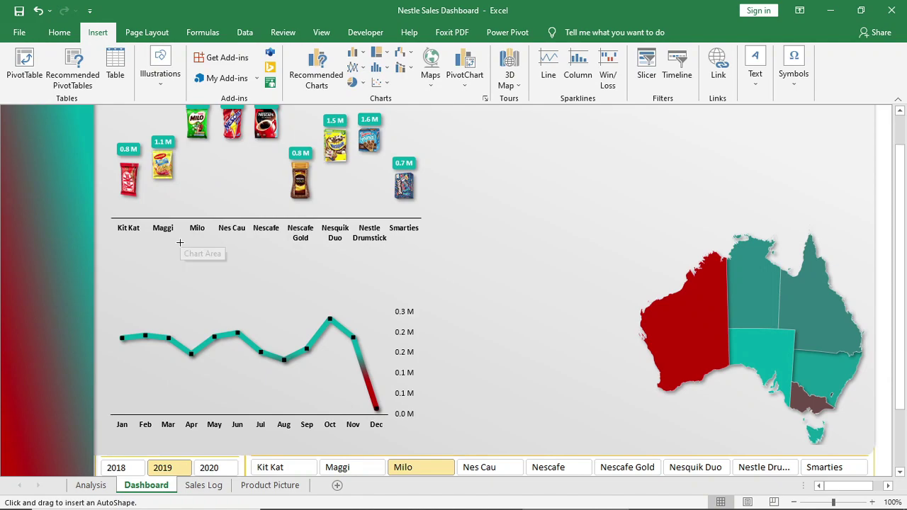
pyautogui.moveTo(180, 254); pyautogui.dragTo(363, 265)
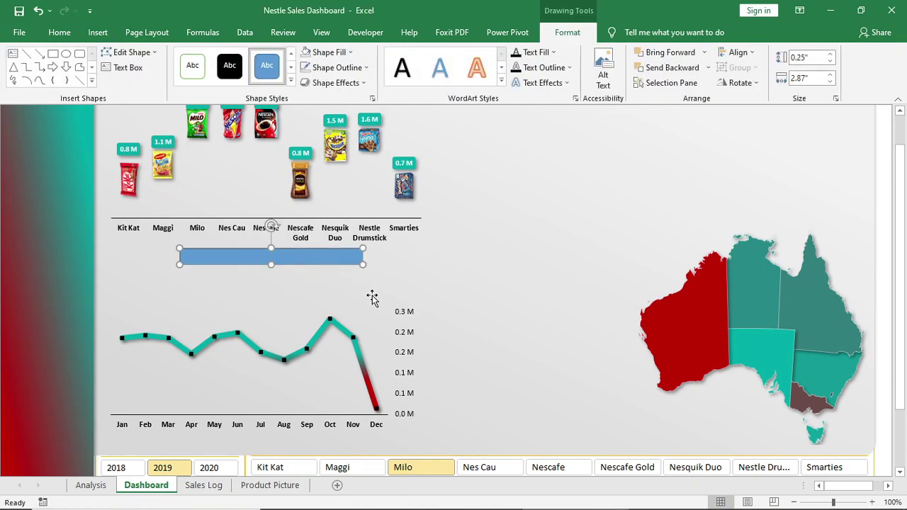
pyautogui.scroll(1, 330, 307)
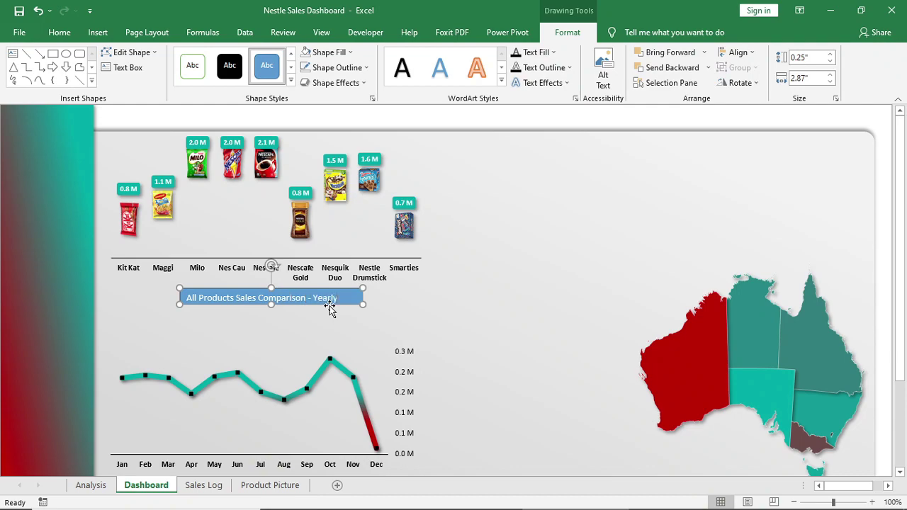
# Remove the comparison title's fill and outline, and make its text black, bold and centred both ways.
pyautogui.click(319, 52)
pyautogui.click(319, 67)
pyautogui.click(59, 32)
pyautogui.click(196, 77)
pyautogui.click(75, 78)
pyautogui.click(246, 57)
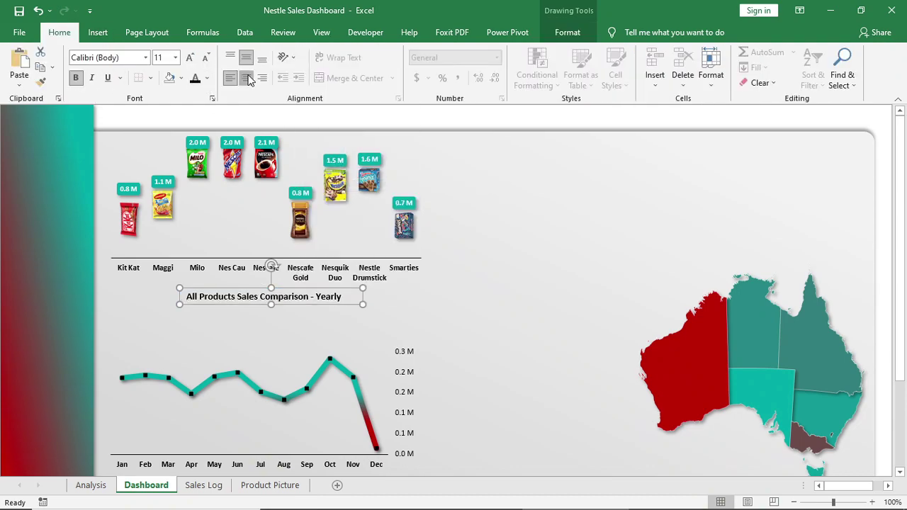
pyautogui.click(246, 78)
# Copy the comparison title below the monthly chart as a narrower "Yearly Trend" title, and duplicate that box beside it.
pyautogui.scroll(-2, 279, 249)
pyautogui.click(293, 233)
pyautogui.moveTo(293, 233); pyautogui.dragTo(296, 407)
pyautogui.write('Yearly Trend')
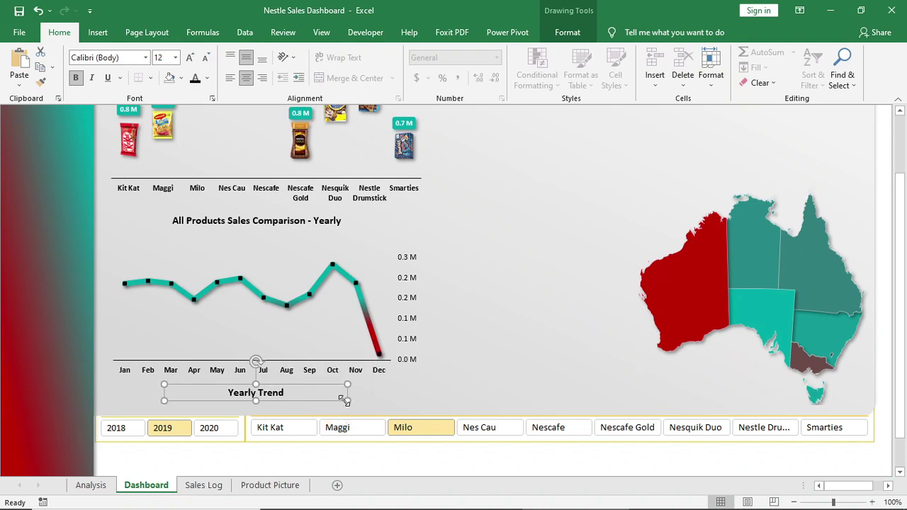
pyautogui.moveTo(347, 401); pyautogui.dragTo(324, 409)
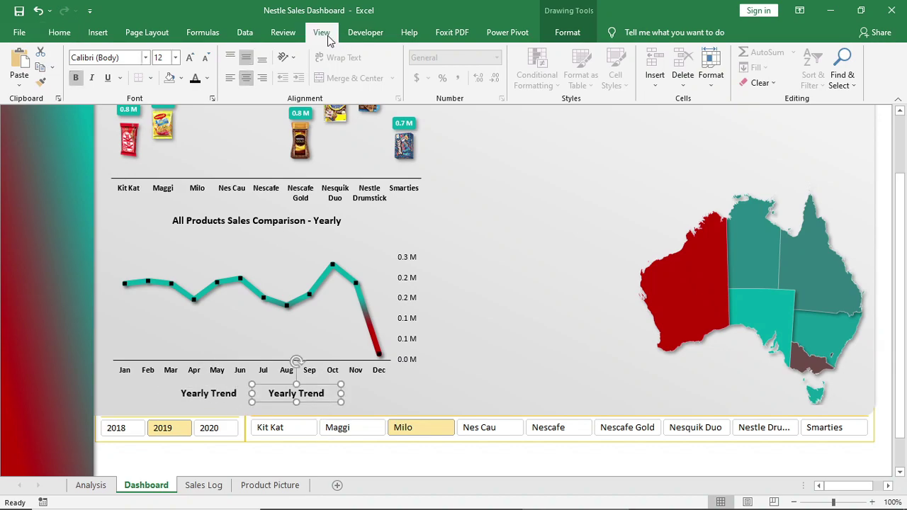
# Show the formula bar and link the second "Yearly Trend" box to the product name with =Analysis!B1.
pyautogui.click(321, 32)
pyautogui.click(202, 58)
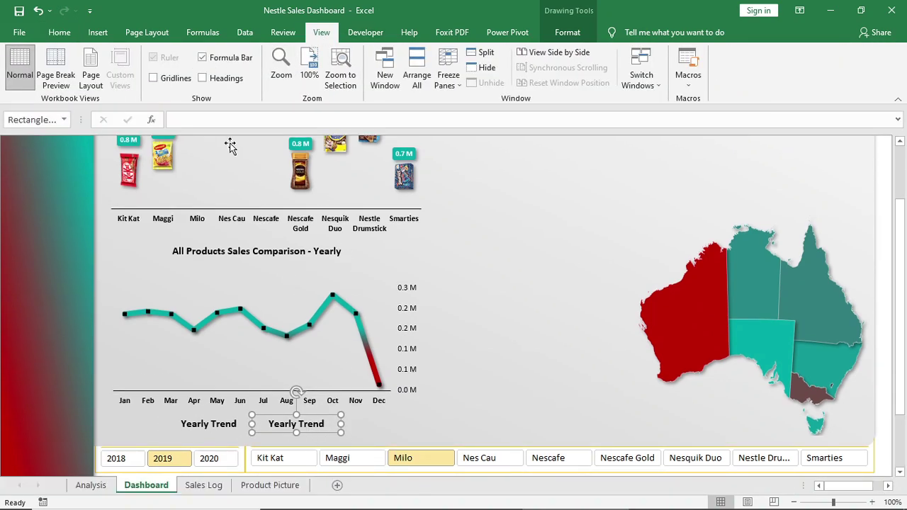
pyautogui.click(222, 119)
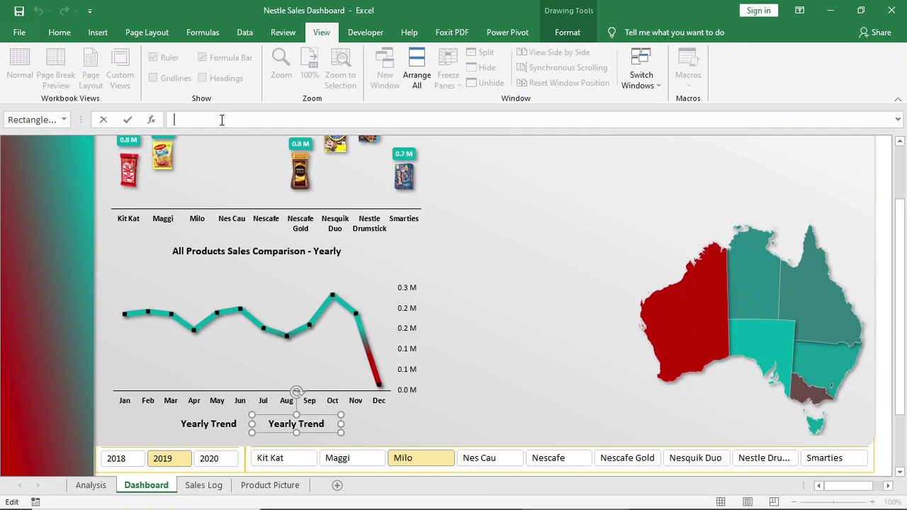
pyautogui.write('=')
pyautogui.click(104, 488)
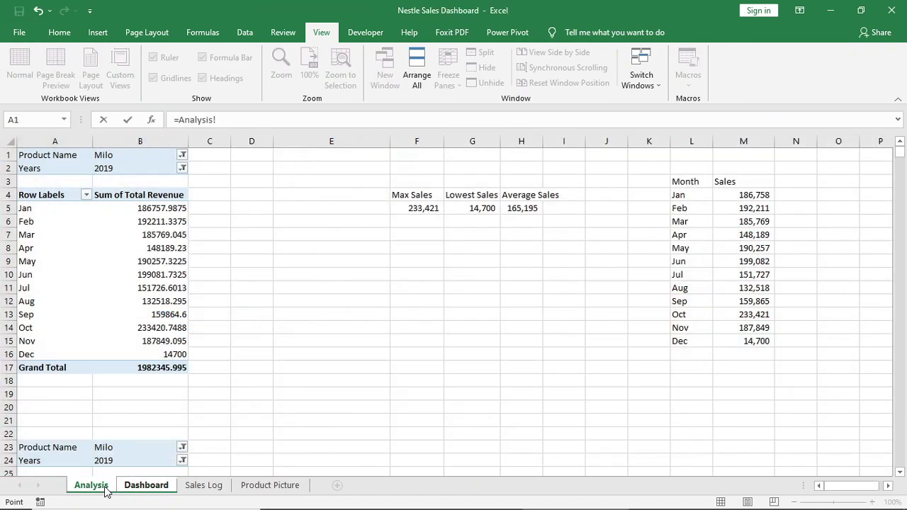
pyautogui.click(114, 155)
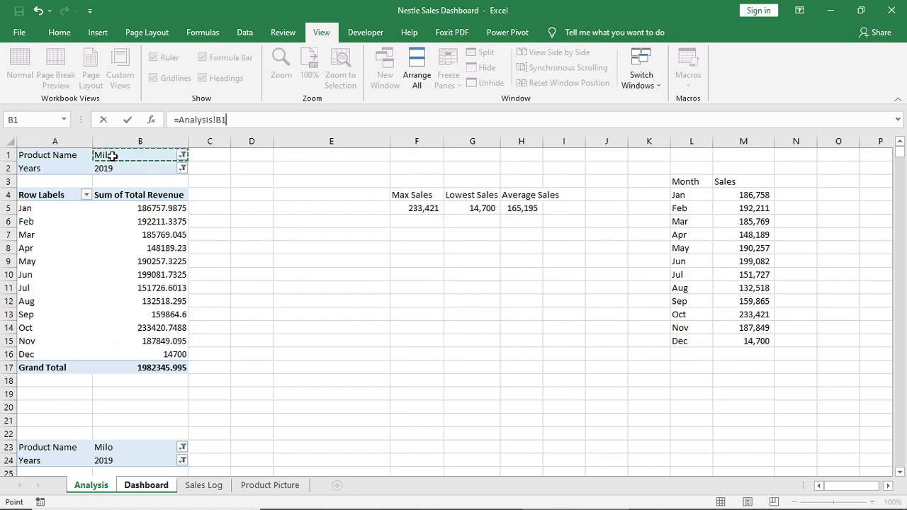
pyautogui.press('Return')
# Copy the "Yearly Trend" title's formatting to the linked product-name box, add a dash to the title and move the name closer.
pyautogui.click(217, 425)
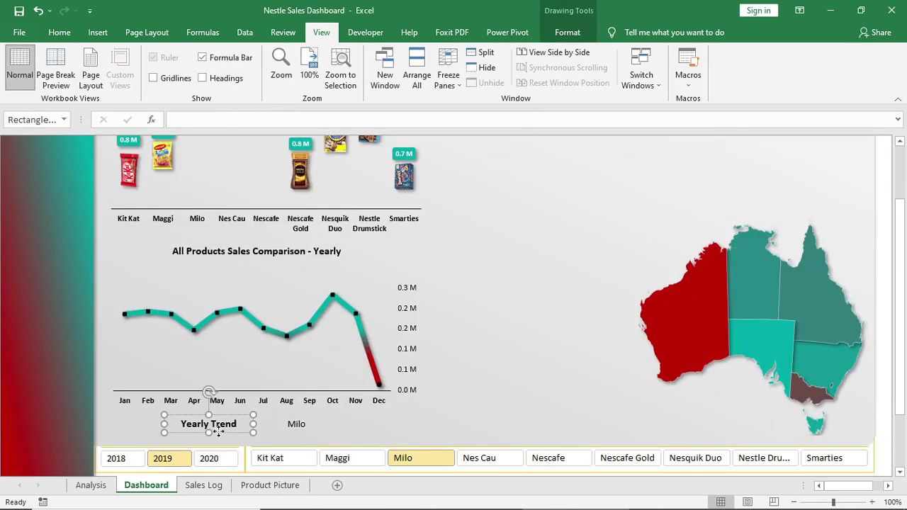
pyautogui.click(68, 37)
pyautogui.click(40, 82)
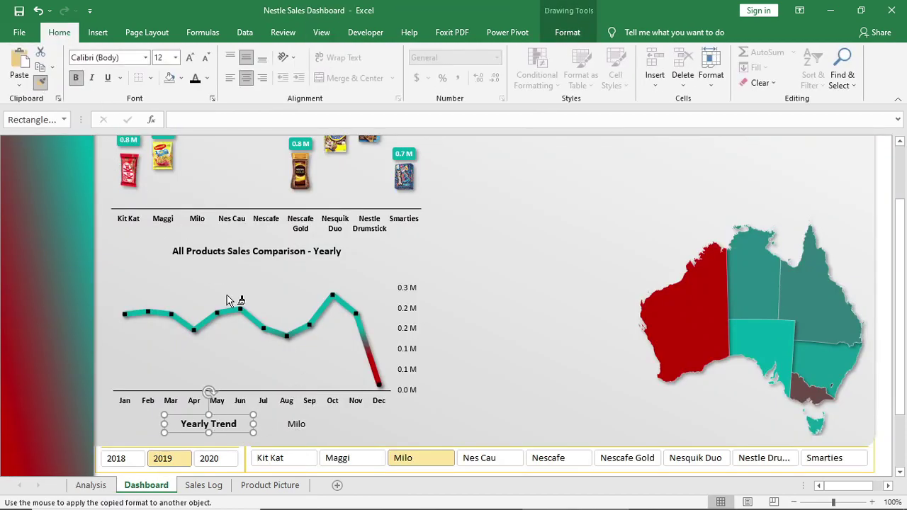
pyautogui.click(297, 424)
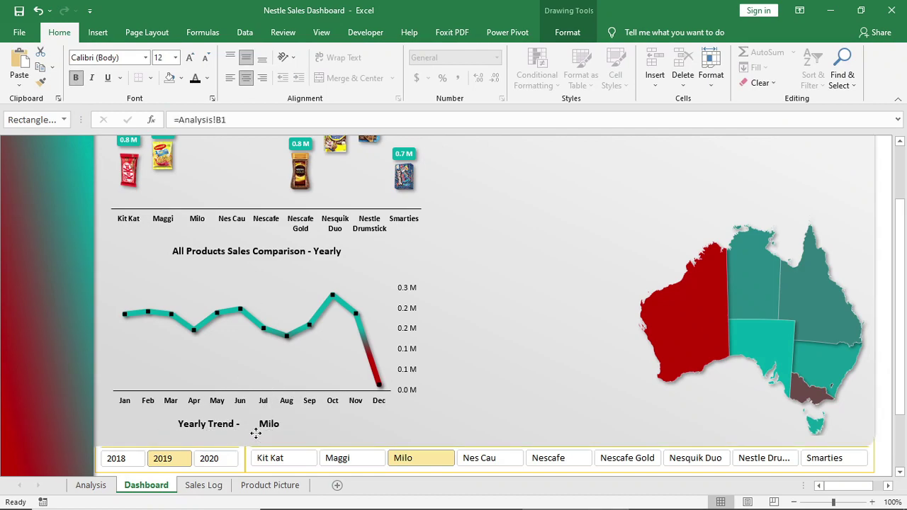
# Copy the "Yearly Trend -" title below the map, change its text to "Location wise Sales-" and widen it to fit one line.
pyautogui.click(222, 432)
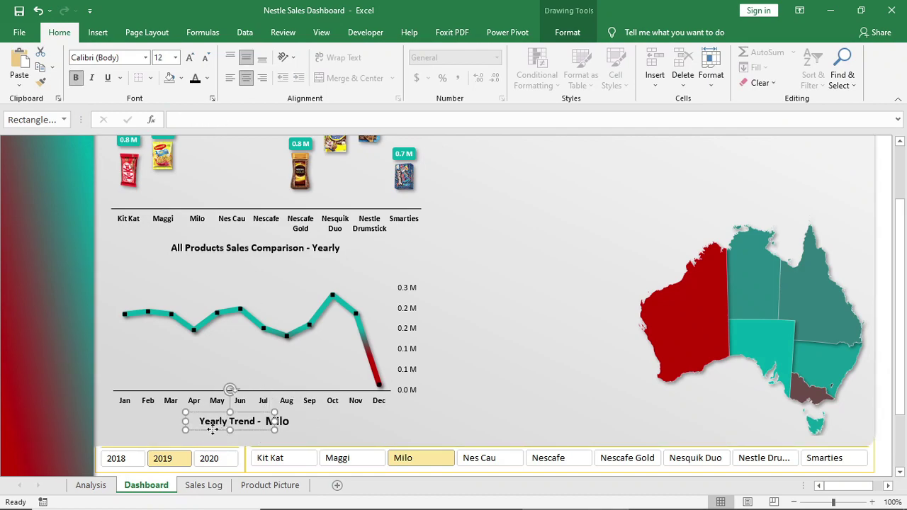
pyautogui.moveTo(213, 429); pyautogui.dragTo(688, 409)
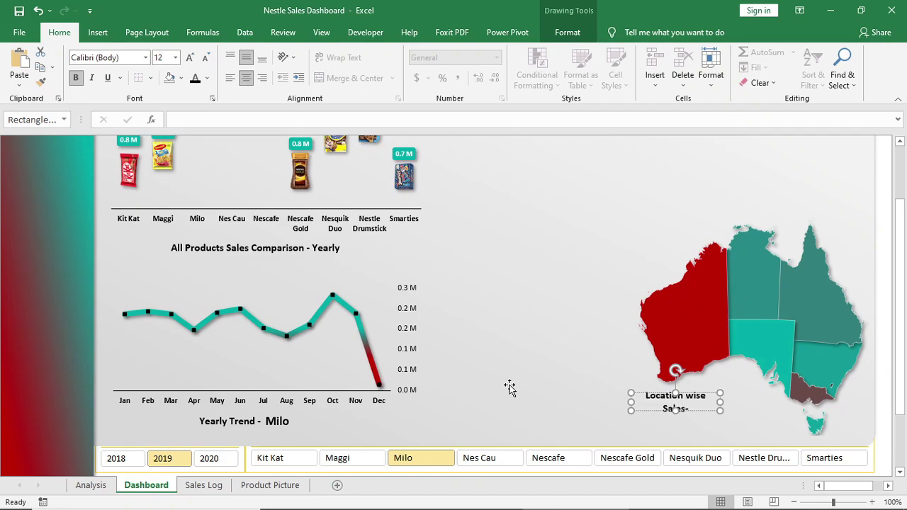
pyautogui.moveTo(630, 404)
pyautogui.mouseDown()
pyautogui.moveTo(603, 402)
pyautogui.moveTo(615, 402)
pyautogui.mouseUp()
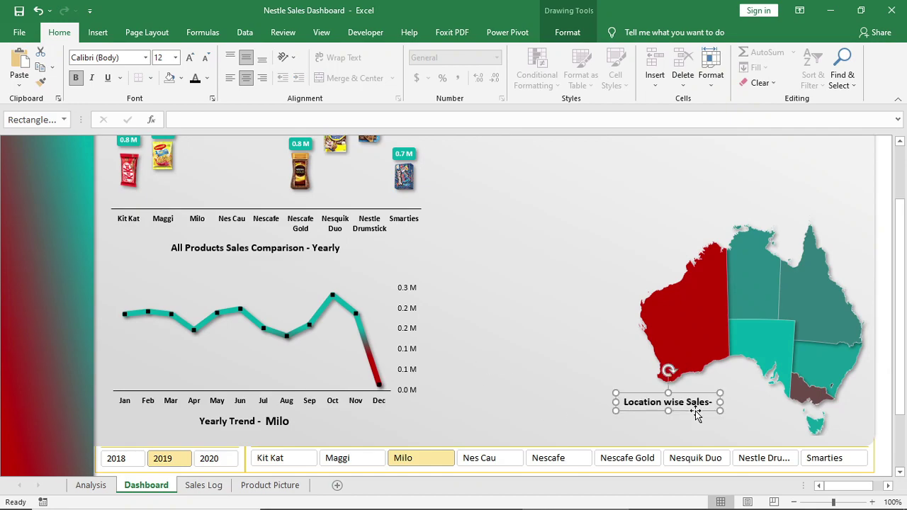
# Shift the "Location wise Sales-" title slightly up and right, and filter the dashboard to Nes Cau.
pyautogui.moveTo(695, 411); pyautogui.dragTo(702, 409)
pyautogui.click(702, 408)
pyautogui.click(503, 458)
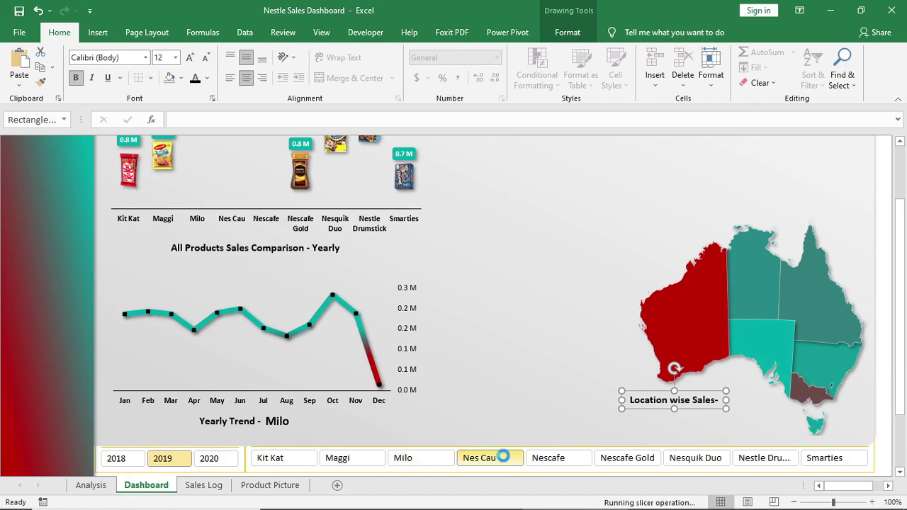
# Copy the linked product name from the "Yearly Trend -" title to below the "Location wise Sales-" title, and move both further right under the map.
pyautogui.click(289, 428)
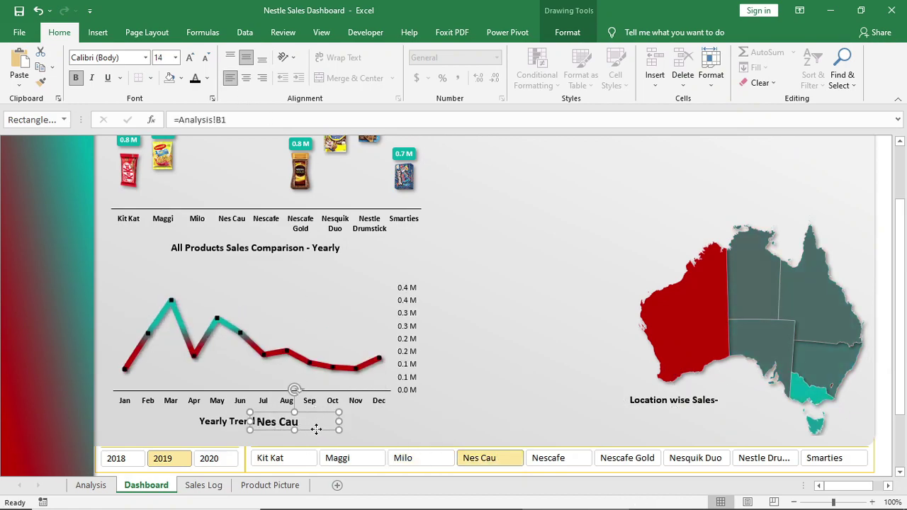
pyautogui.moveTo(316, 429); pyautogui.dragTo(732, 404)
pyautogui.keyDown('ctrl'); pyautogui.click(685, 399); pyautogui.keyUp('ctrl')
pyautogui.click(743, 406)
pyautogui.keyDown('ctrl'); pyautogui.click(695, 398); pyautogui.keyUp('ctrl')
pyautogui.press('Escape')
# Insert a rising line-chart icon sized 0.37" beside the "Yearly Trend -" title and a 0.5" bar-chart icon beside the comparison title.
pyautogui.scroll(1, 239, 202)
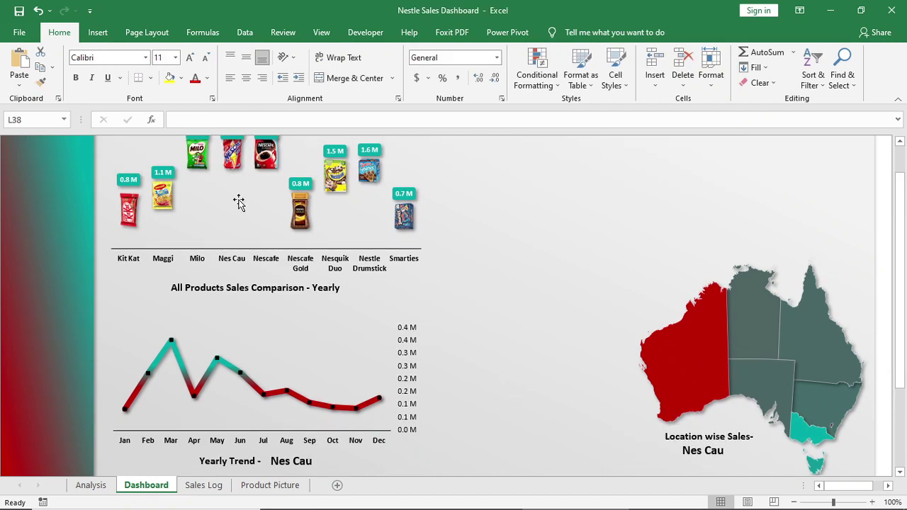
pyautogui.click(100, 36)
pyautogui.click(162, 71)
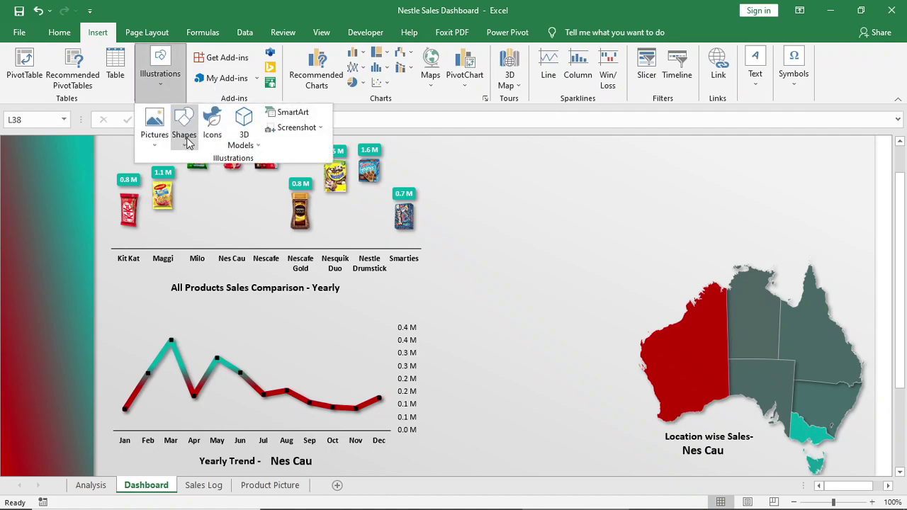
pyautogui.click(215, 135)
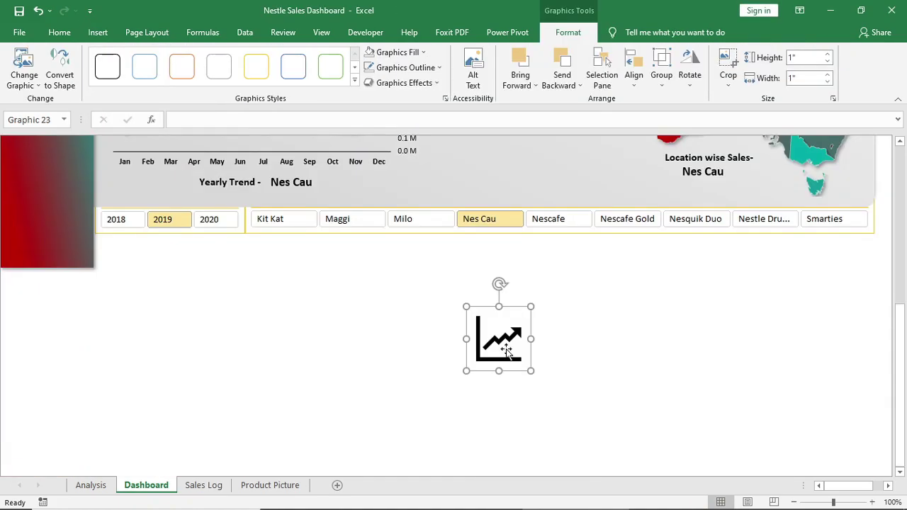
pyautogui.moveTo(496, 338); pyautogui.dragTo(182, 184)
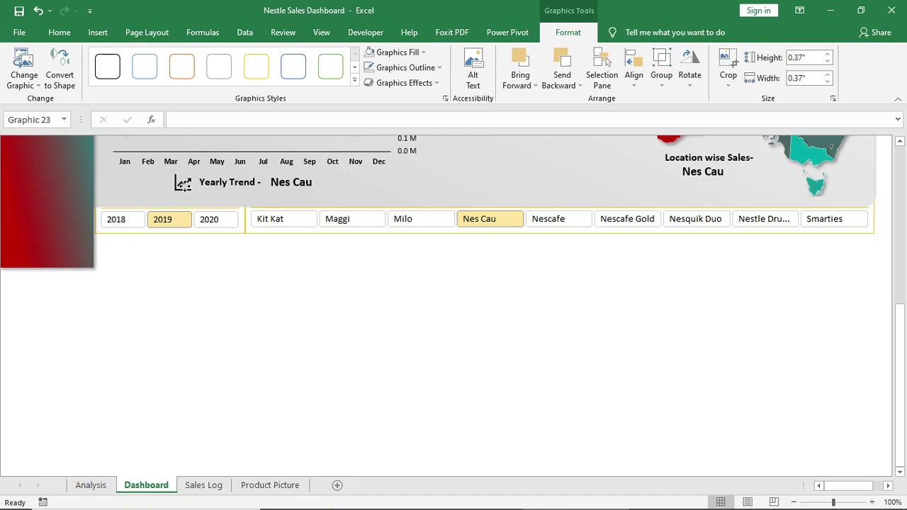
pyautogui.scroll(4, 253, 304)
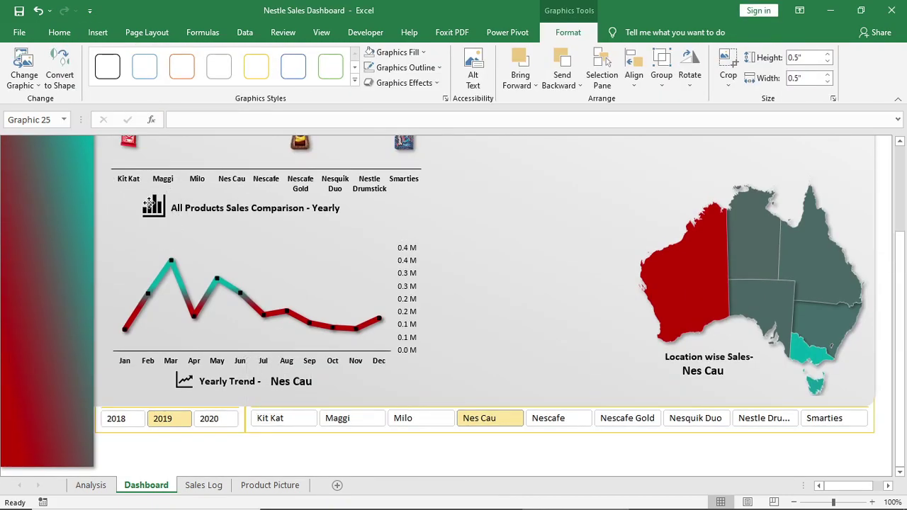
# Find a pin icon with the search term "location", insert it, place it off the map's northeast coast and shrink it.
pyautogui.click(689, 74)
pyautogui.moveTo(170, 222); pyautogui.dragTo(148, 174)
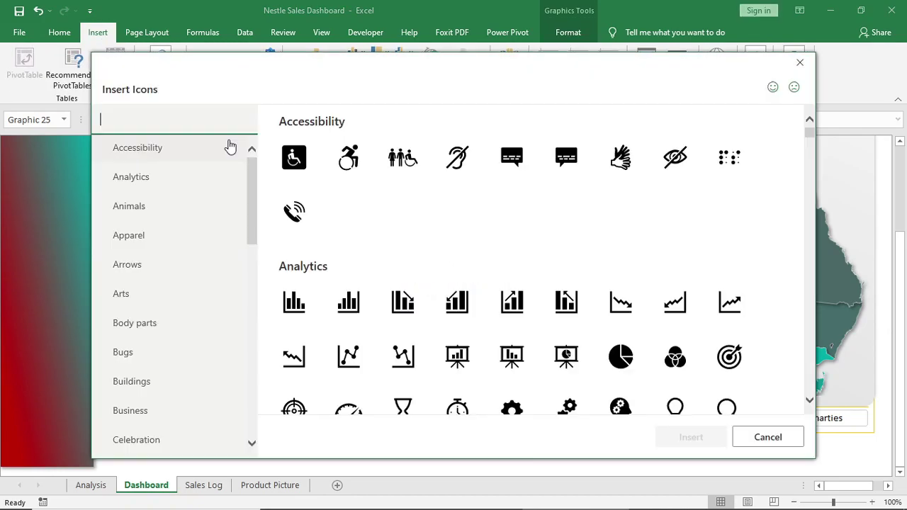
pyautogui.write('location')
pyautogui.doubleClick(400, 323)
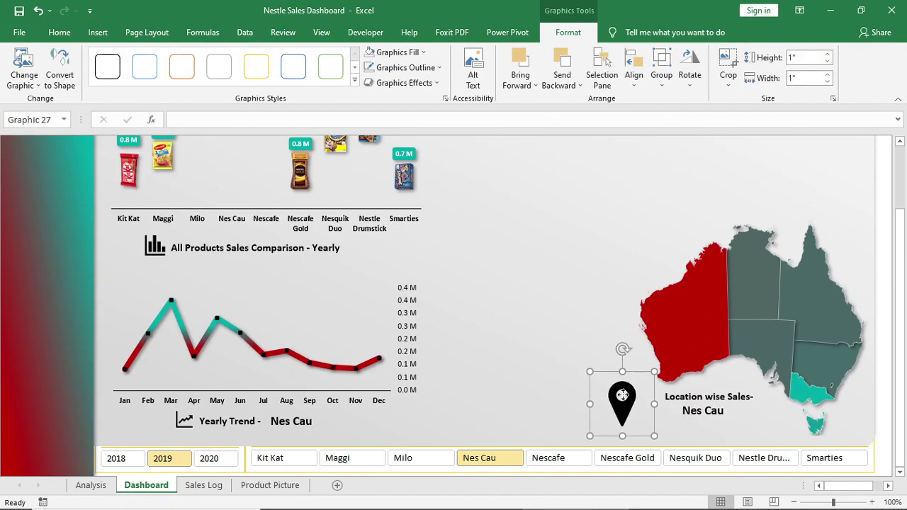
pyautogui.moveTo(622, 394); pyautogui.dragTo(848, 245)
pyautogui.moveTo(816, 213); pyautogui.dragTo(843, 248)
# Nudge the bar-chart icon slightly right toward the "All Products Sales Comparison - Yearly" title.
pyautogui.scroll(1, 158, 286)
pyautogui.moveTo(154, 286); pyautogui.dragTo(156, 286)
pyautogui.scroll(-4, 438, 416)
pyautogui.click(438, 415)
pyautogui.scroll(2, 439, 416)
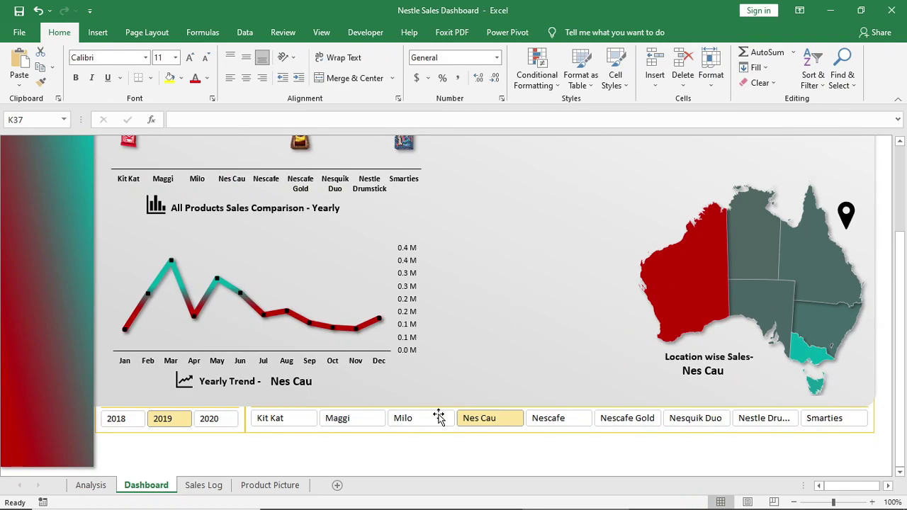
# Nudge the year and product slicers slightly up against the dashboard panel's lower edge.
pyautogui.click(439, 416)
pyautogui.click(243, 430)
pyautogui.click(245, 439)
pyautogui.click(170, 429)
pyautogui.click(261, 455)
pyautogui.scroll(1, 375, 463)
# Select the map with its title, product name and location pin, and nudge them together slightly left.
pyautogui.click(709, 399)
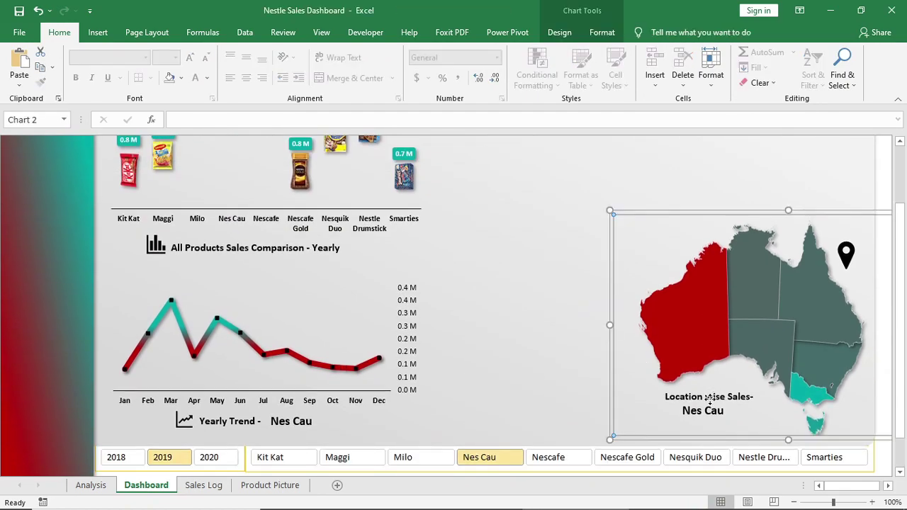
pyautogui.keyDown('ctrl'); pyautogui.click(710, 398); pyautogui.keyUp('ctrl')
pyautogui.keyDown('ctrl'); pyautogui.click(703, 411); pyautogui.keyUp('ctrl')
pyautogui.keyDown('ctrl'); pyautogui.click(845, 255); pyautogui.keyUp('ctrl')
pyautogui.press('Left')
pyautogui.press('Left')
pyautogui.press('Left')
pyautogui.press('Left')
pyautogui.press('Left')
pyautogui.click(883, 170)
# Copy the gradient side banner to the panel's right edge as a narrow strip, and narrow the product slicer to end before it.
pyautogui.keyDown('ctrl'); pyautogui.moveTo(70, 233); pyautogui.dragTo(721, 265); pyautogui.keyUp('ctrl')
pyautogui.scroll(2, 721, 265)
pyautogui.moveTo(689, 295); pyautogui.dragTo(821, 288)
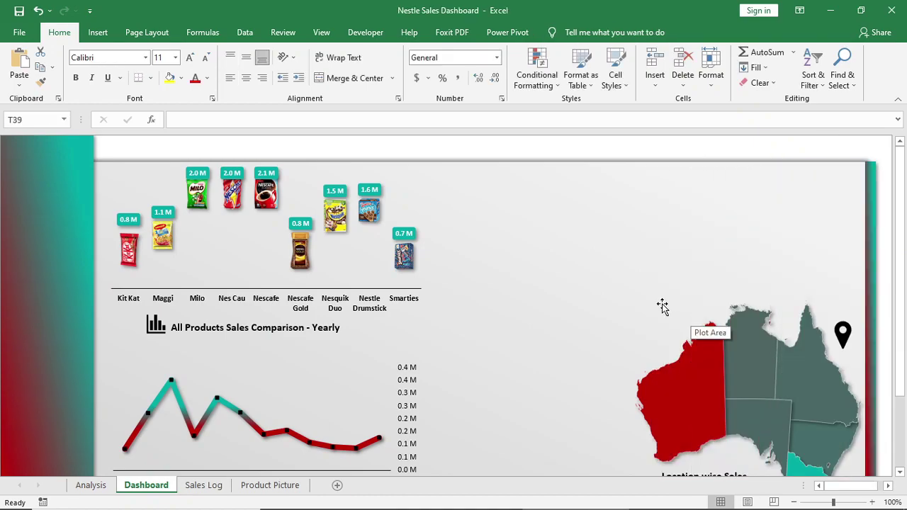
pyautogui.scroll(-3, 661, 305)
pyautogui.click(865, 238)
pyautogui.moveTo(865, 238); pyautogui.dragTo(869, 238)
pyautogui.click(857, 458)
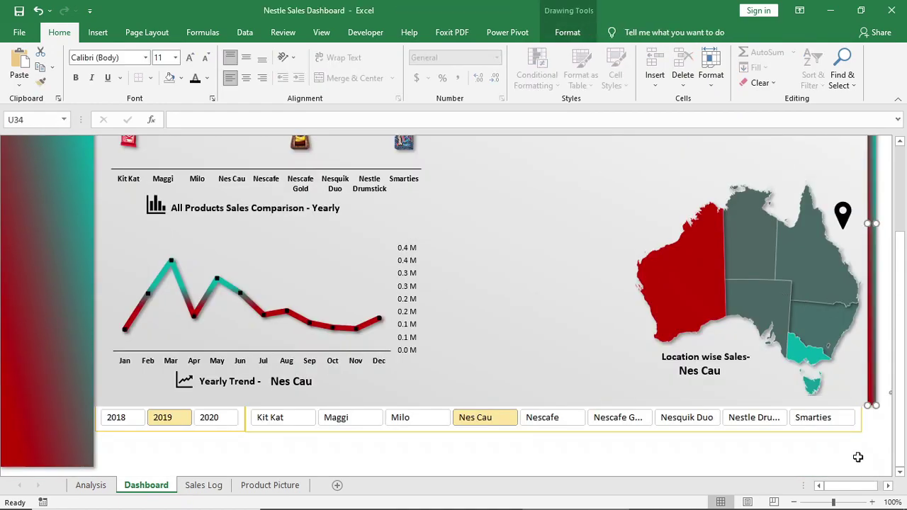
# Shift the map and location pin slightly left, and move the map's title and product name slightly right and down.
pyautogui.click(827, 393)
pyautogui.moveTo(827, 393)
pyautogui.mouseDown()
pyautogui.moveTo(812, 396)
pyautogui.moveTo(819, 395)
pyautogui.mouseUp()
pyautogui.moveTo(842, 216); pyautogui.dragTo(837, 222)
pyautogui.click(727, 347)
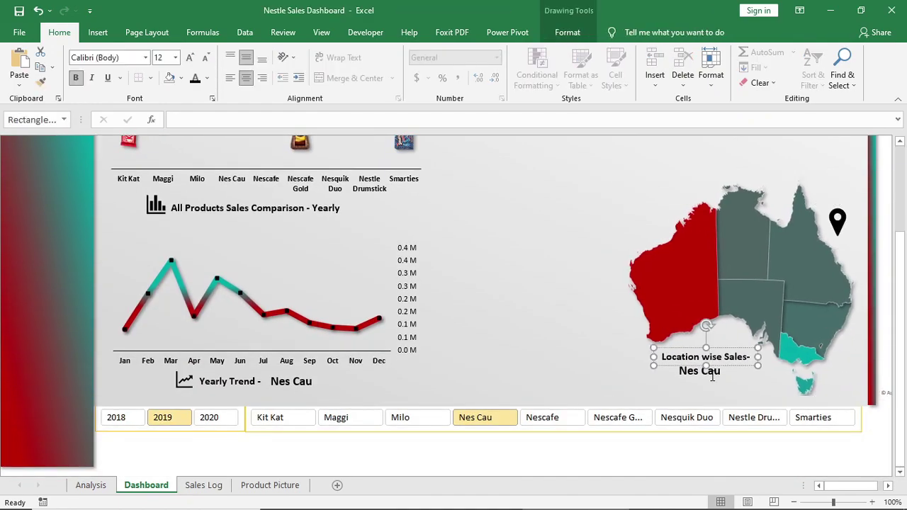
pyautogui.click(493, 430)
# Shorten the gradient banner beside the charts so that its lower edge lines up with the slicers.
pyautogui.scroll(3, 466, 386)
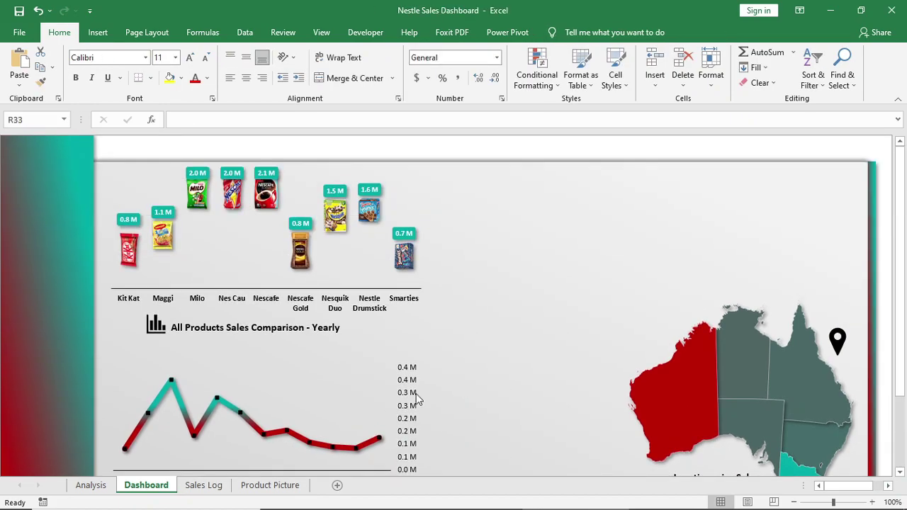
pyautogui.scroll(-3, 485, 361)
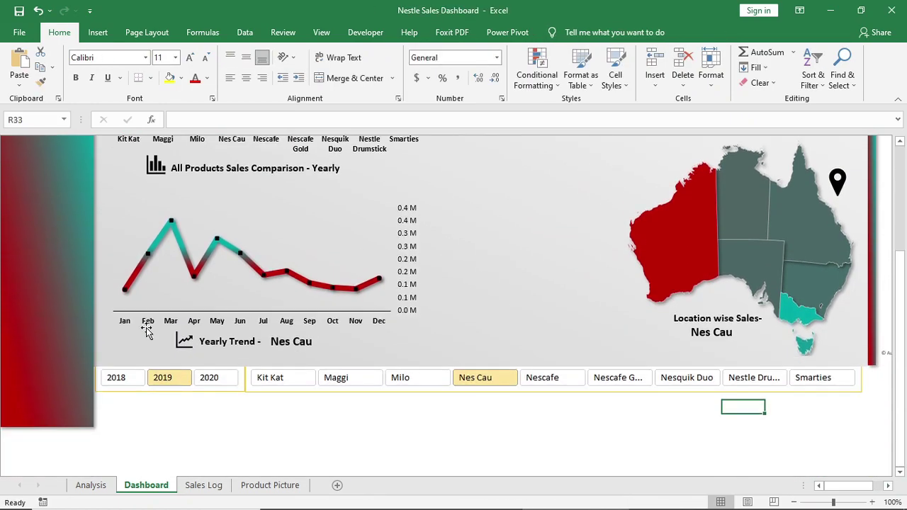
pyautogui.click(71, 401)
pyautogui.moveTo(46, 426); pyautogui.dragTo(46, 388)
pyautogui.click(126, 421)
pyautogui.scroll(1, 162, 446)
pyautogui.scroll(-1, 162, 446)
pyautogui.click(60, 354)
pyautogui.moveTo(46, 388); pyautogui.dragTo(46, 394)
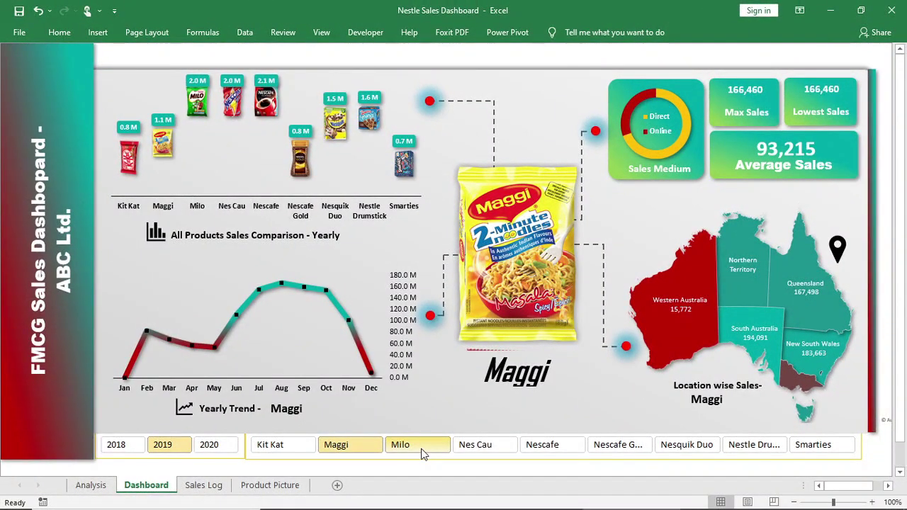
# Test the finished dashboard by filtering it to Milo.
pyautogui.click(400, 444)
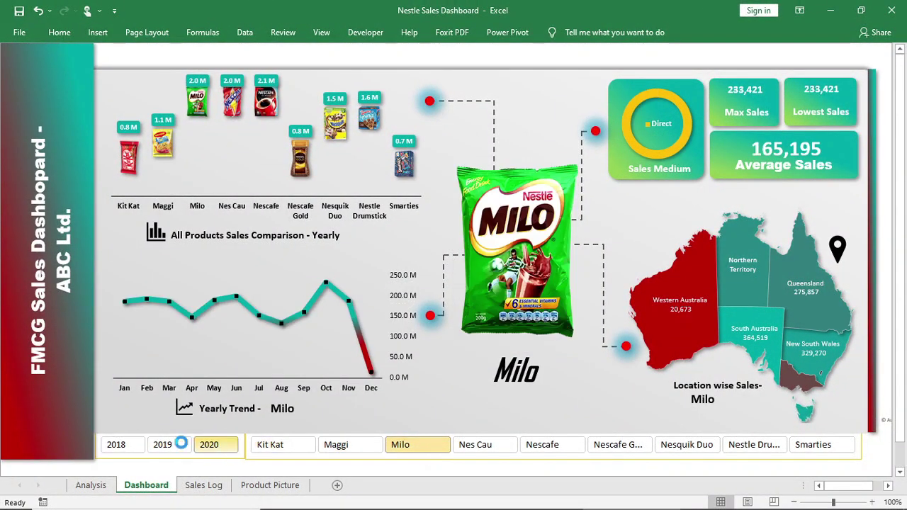